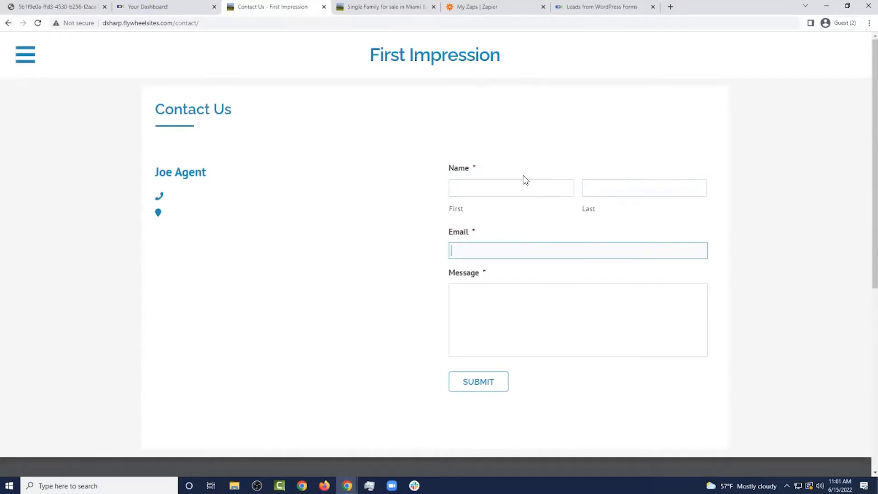
Fill the Contact Us form with a test first and last name, a test e-mail and message 'hi', then submit
{"action": "left_click", "coordinate": [533, 188]}
{"action": "type", "text": "Test"}
{"action": "key", "text": "Tab"}
{"action": "type", "text": "Testington"}
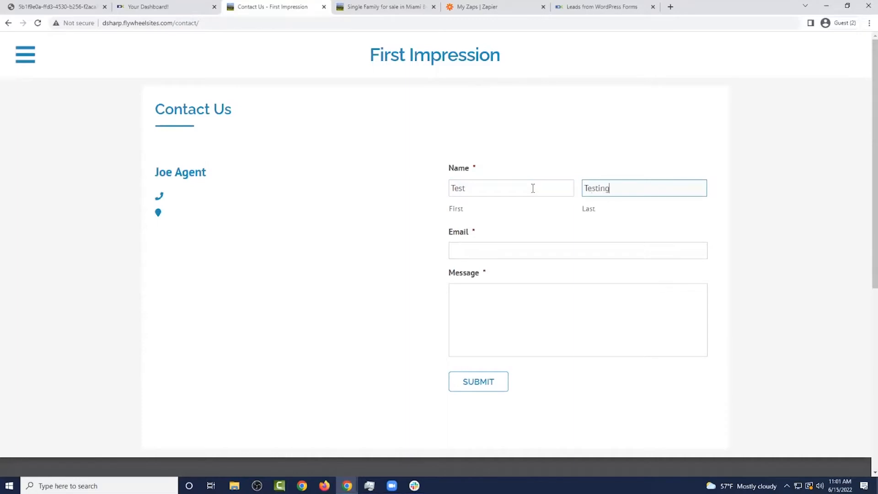
{"action": "key", "text": "Tab"}
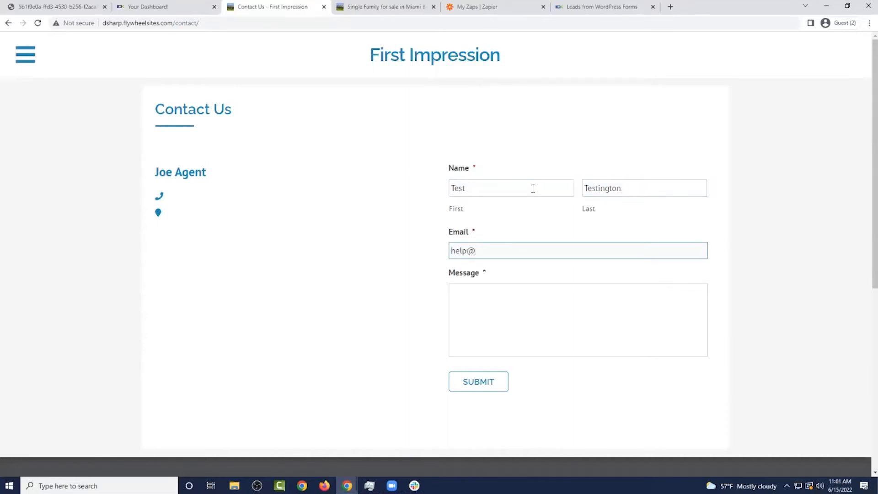
{"action": "key", "text": "Tab"}
{"action": "type", "text": "hi"}
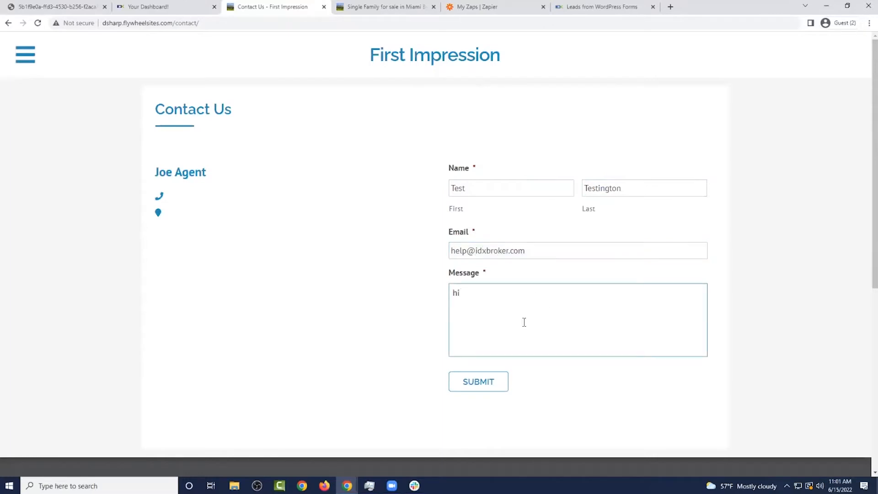
{"action": "left_click", "coordinate": [489, 386]}
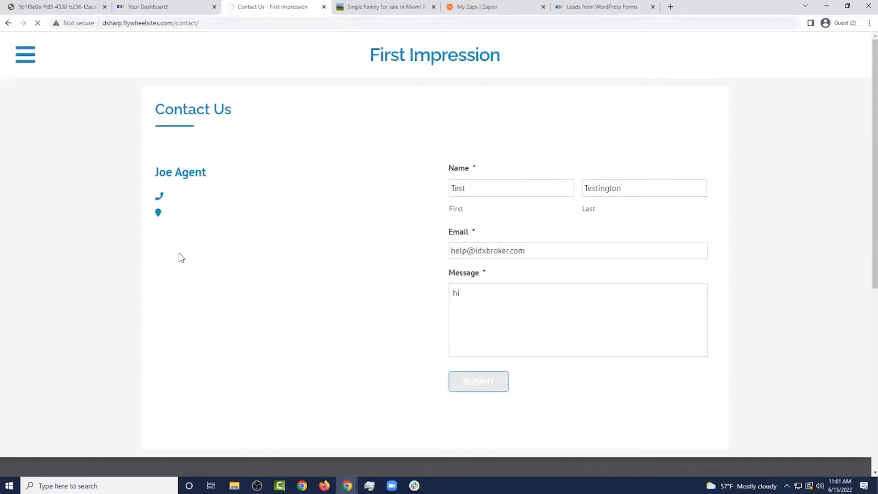
Open IDX Broker's Design > Website > Page Templates list
{"action": "left_click", "coordinate": [184, 7]}
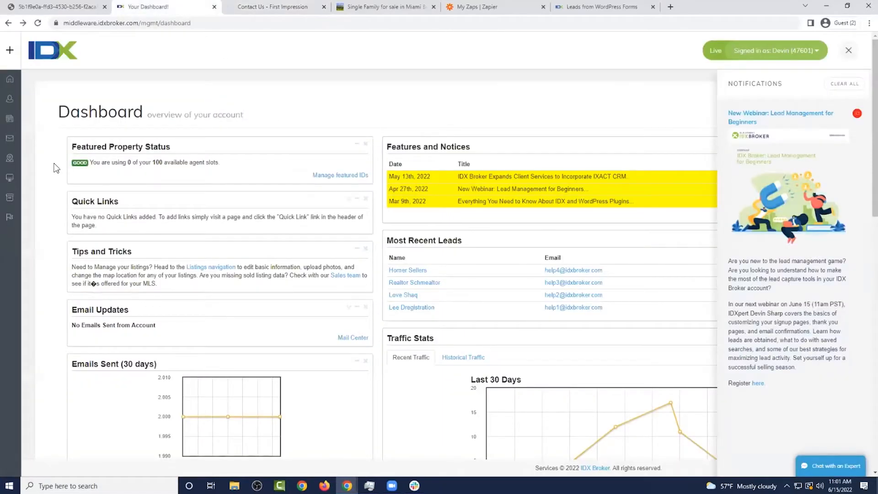
{"action": "left_click", "coordinate": [9, 52]}
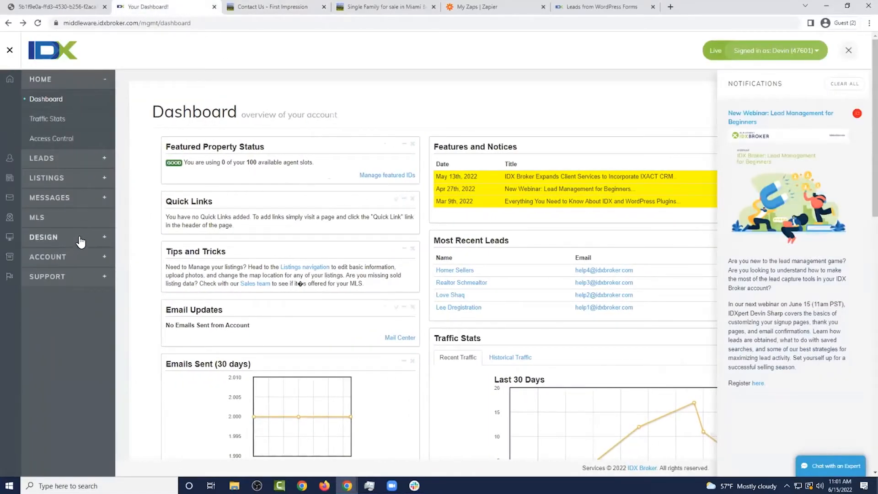
{"action": "left_click", "coordinate": [71, 236]}
{"action": "left_click", "coordinate": [68, 223]}
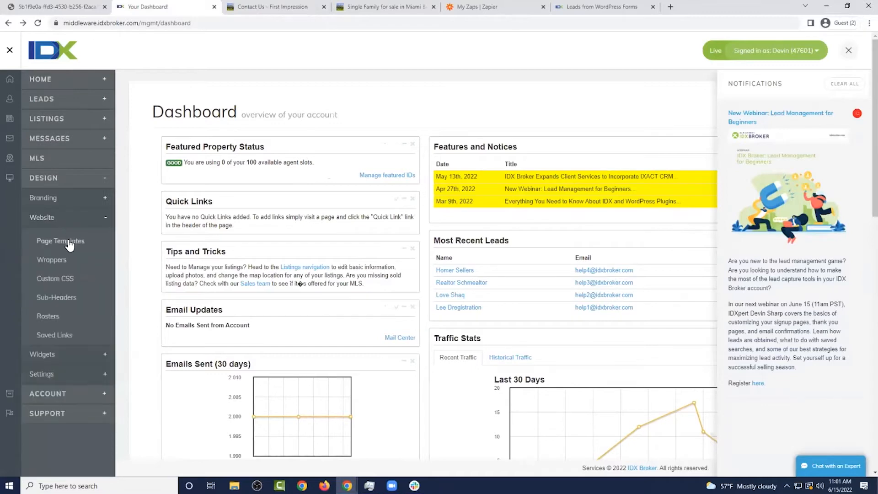
{"action": "left_click", "coordinate": [69, 244]}
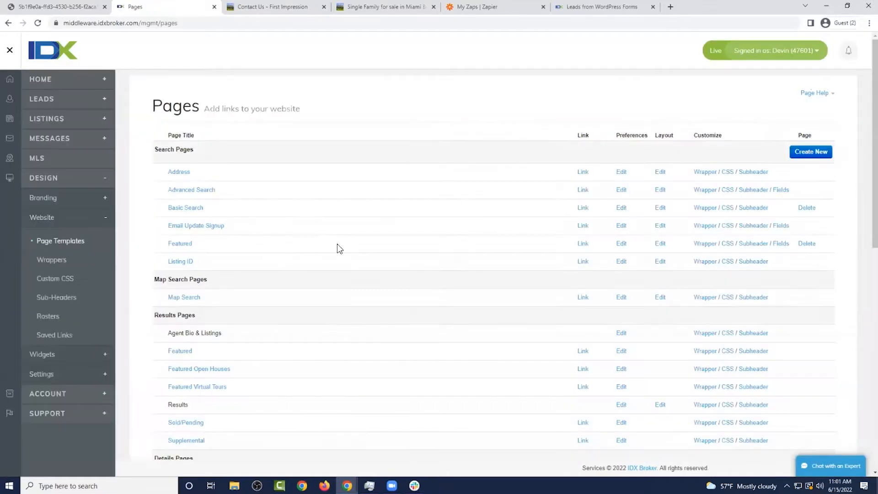
Scroll to the User Pages section and point out the User Signup template
{"action": "scroll", "coordinate": [290, 222], "scroll_direction": "down", "scroll_amount": 10}
{"action": "scroll", "coordinate": [291, 221], "scroll_direction": "down", "scroll_amount": 2}
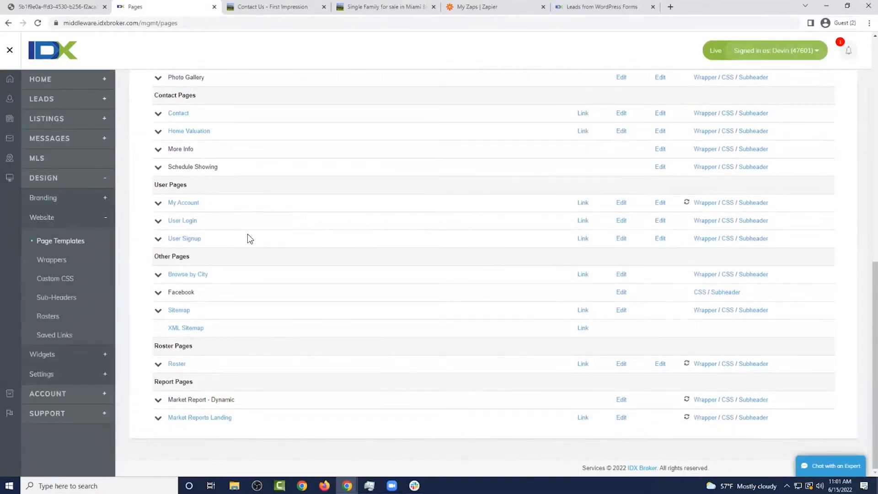
{"action": "left_click_drag", "start_coordinate": [151, 185], "coordinate": [188, 185]}
{"action": "left_click_drag", "start_coordinate": [213, 241], "coordinate": [165, 218]}
{"action": "left_click", "coordinate": [218, 219]}
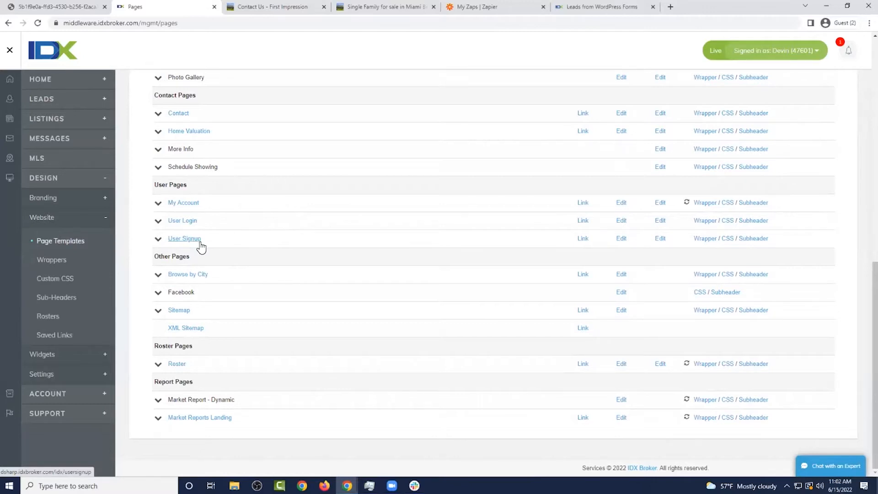
Check the thank-you confirmation message on the submitted Contact Us page
{"action": "left_click", "coordinate": [287, 10]}
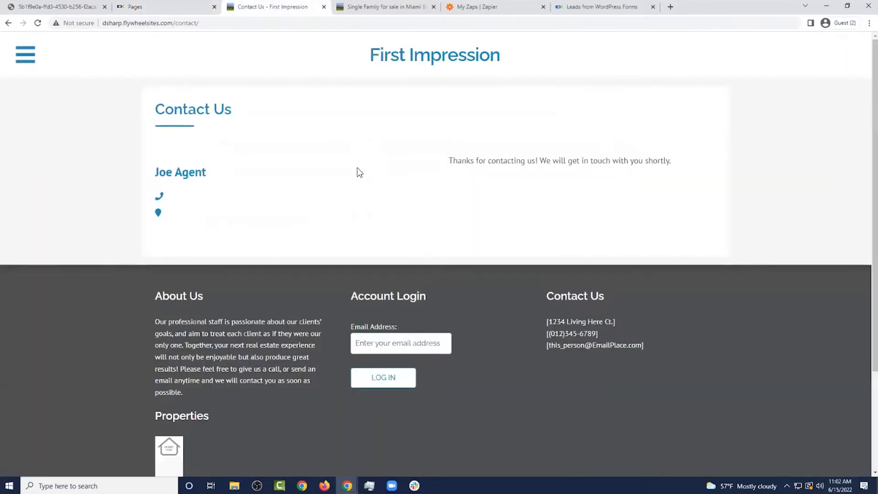
{"action": "left_click_drag", "start_coordinate": [448, 161], "coordinate": [676, 164]}
{"action": "left_click", "coordinate": [630, 145]}
{"action": "left_click", "coordinate": [183, 7]}
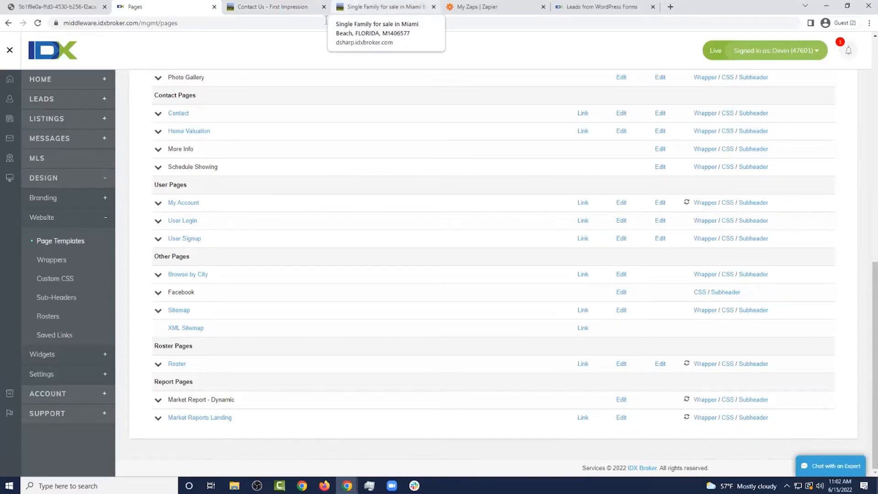
Inspect the listing page's Sign Up prompt and its last name and email fields
{"action": "left_click", "coordinate": [399, 7]}
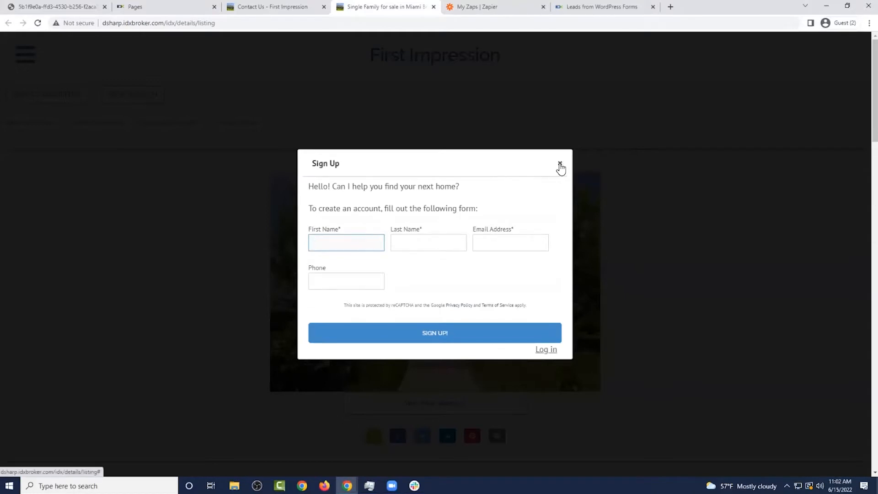
{"action": "left_click", "coordinate": [430, 246]}
{"action": "left_click", "coordinate": [511, 247]}
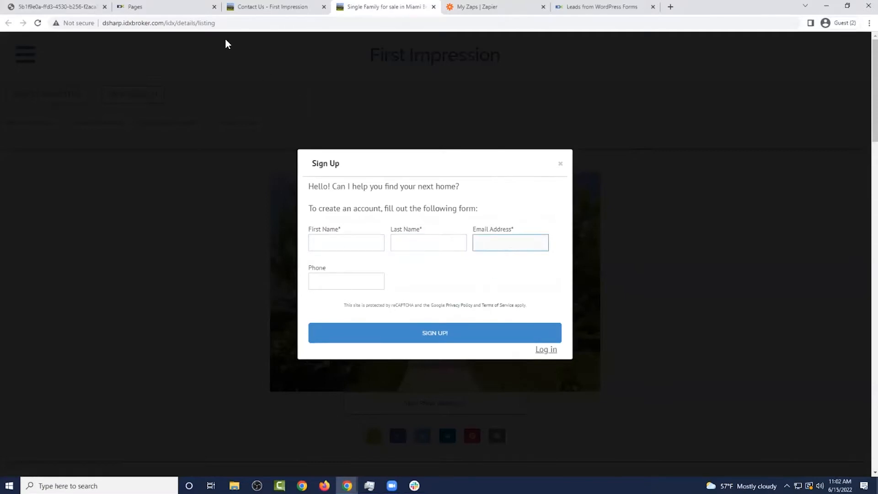
{"action": "left_click", "coordinate": [181, 12]}
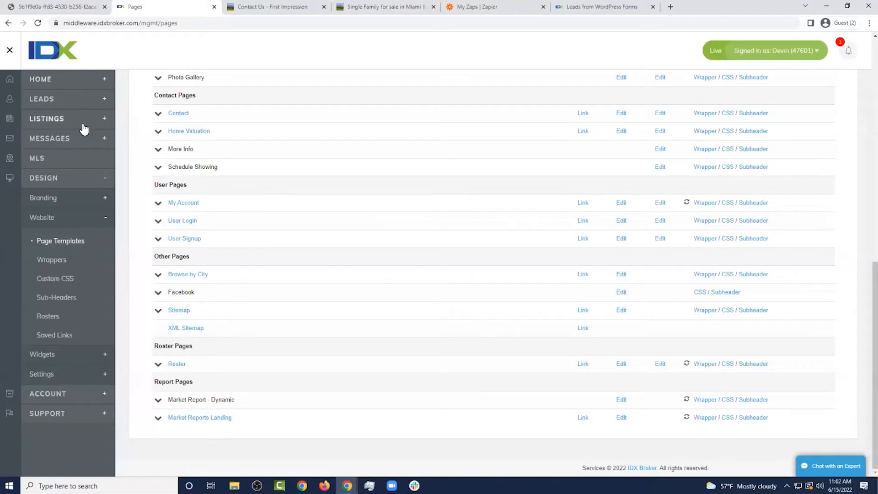
{"action": "left_click", "coordinate": [78, 107]}
Open Lead Registration preferences in the simple view and set the lead capture strategy to Balanced
{"action": "left_click", "coordinate": [76, 219]}
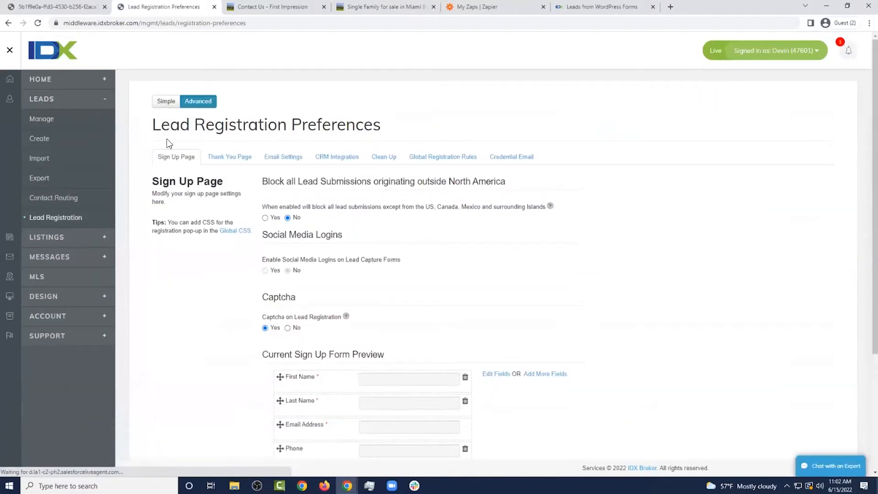
{"action": "left_click", "coordinate": [166, 101]}
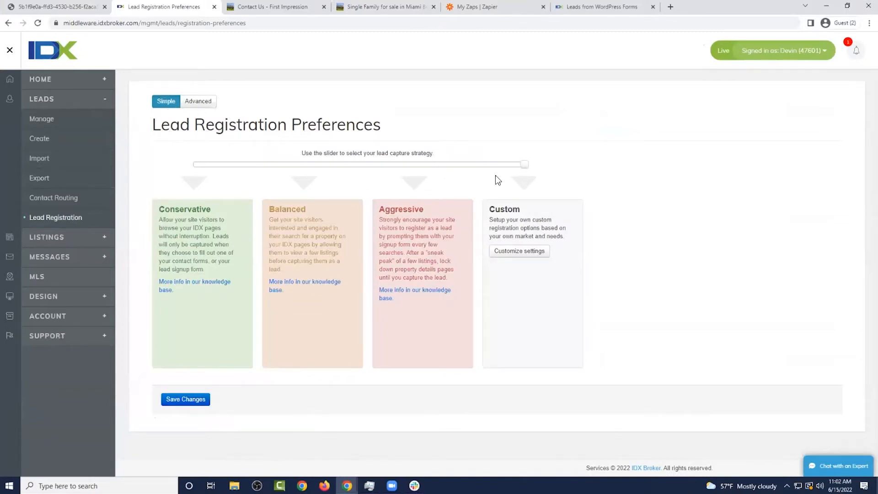
{"action": "left_click", "coordinate": [330, 166]}
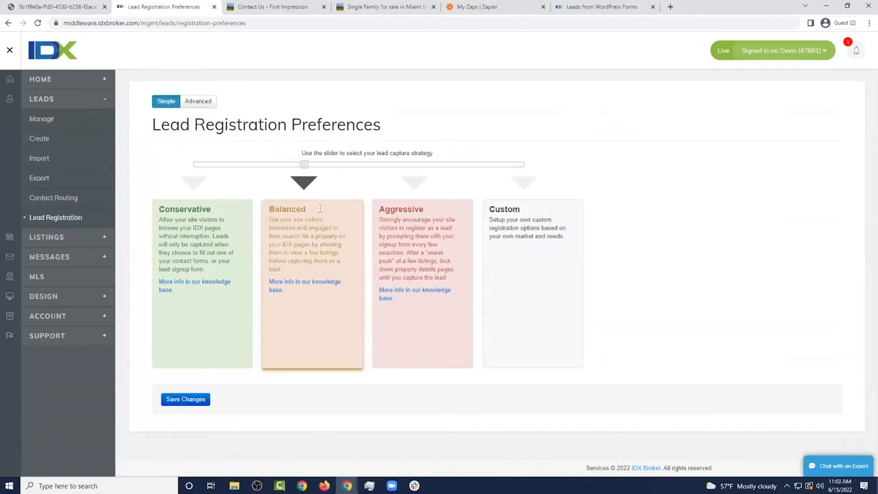
{"action": "left_click_drag", "start_coordinate": [293, 267], "coordinate": [270, 213]}
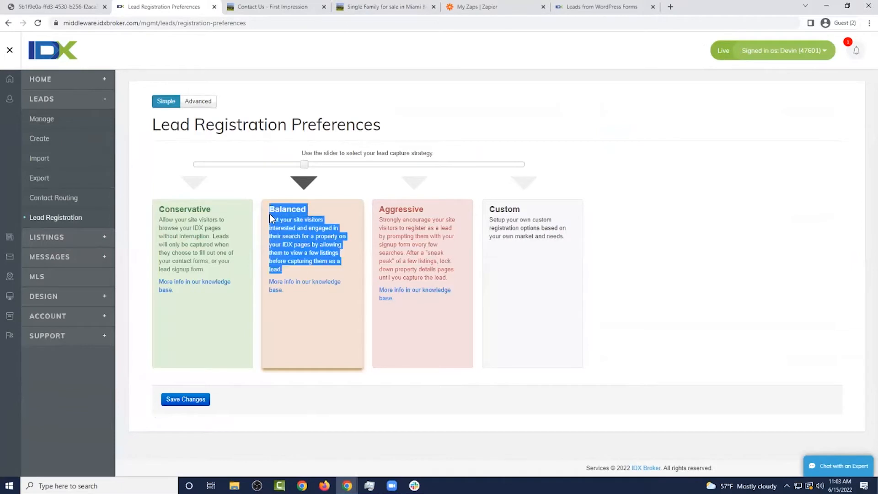
{"action": "left_click", "coordinate": [315, 225]}
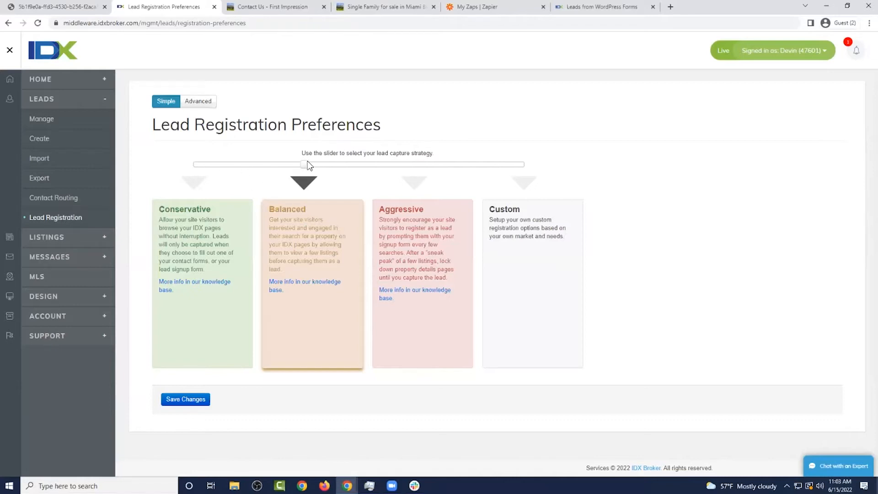
Slide the strategy through Conservative and Aggressive to Custom, revealing the advanced settings
{"action": "left_click_drag", "start_coordinate": [305, 164], "coordinate": [221, 164]}
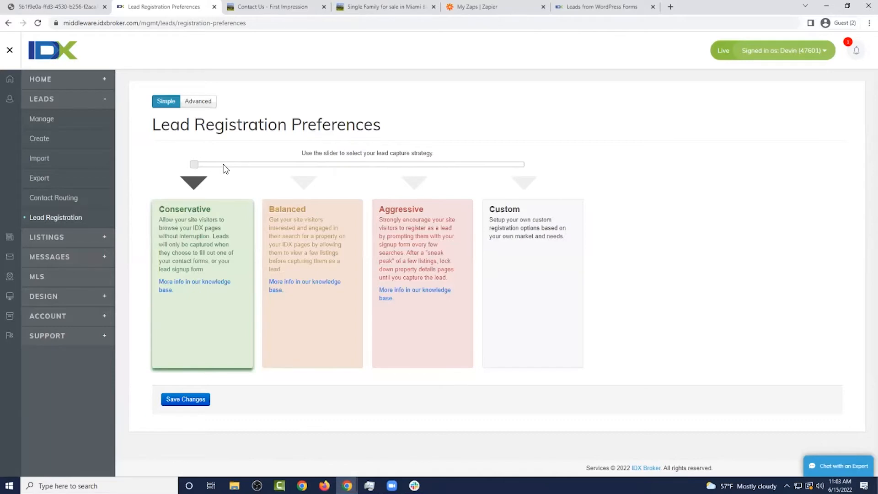
{"action": "left_click_drag", "start_coordinate": [198, 166], "coordinate": [386, 172]}
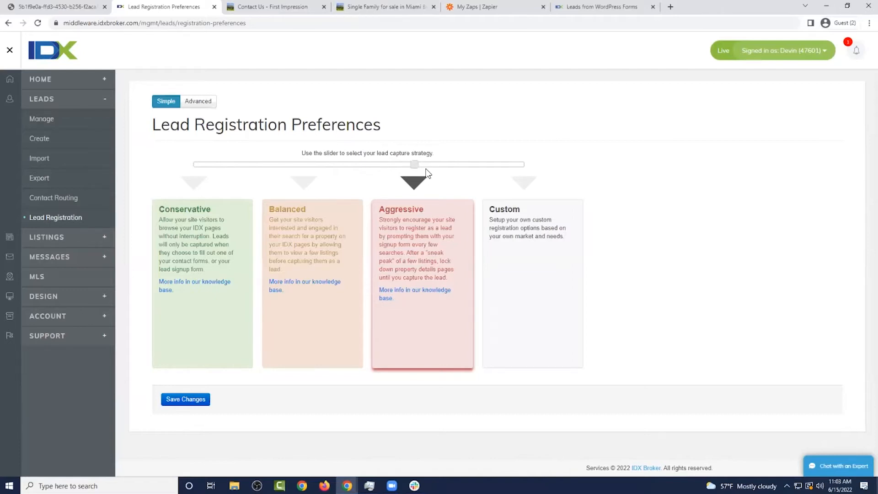
{"action": "left_click_drag", "start_coordinate": [420, 164], "coordinate": [503, 174]}
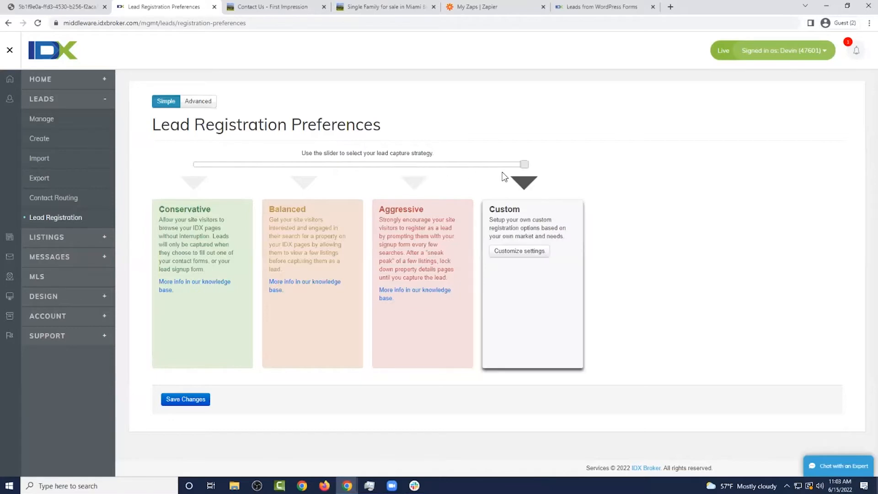
{"action": "left_click", "coordinate": [203, 104]}
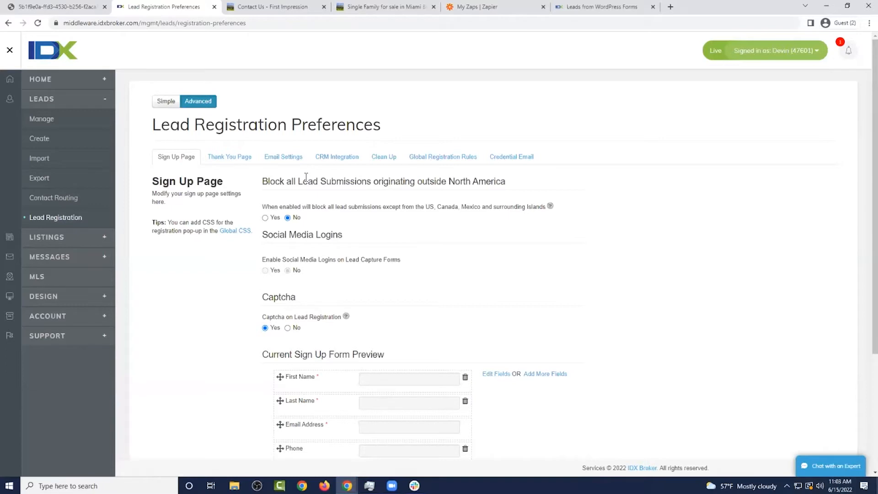
Review the Thank You Page settings, comparing them with the site's Contact Us page
{"action": "left_click", "coordinate": [246, 157]}
{"action": "scroll", "coordinate": [387, 206], "scroll_direction": "down", "scroll_amount": 1}
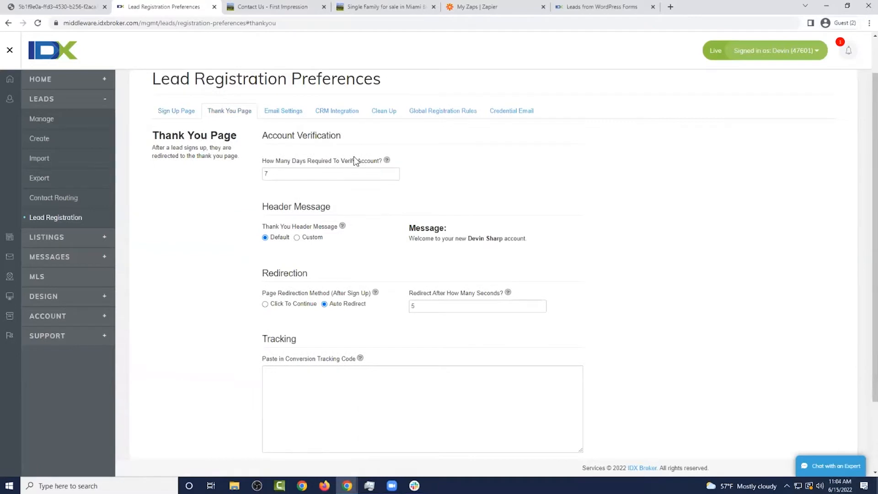
{"action": "left_click", "coordinate": [287, 13]}
{"action": "left_click", "coordinate": [184, 8]}
Review the registration email settings, then move over to Zapier's Zaps page
{"action": "left_click", "coordinate": [300, 114]}
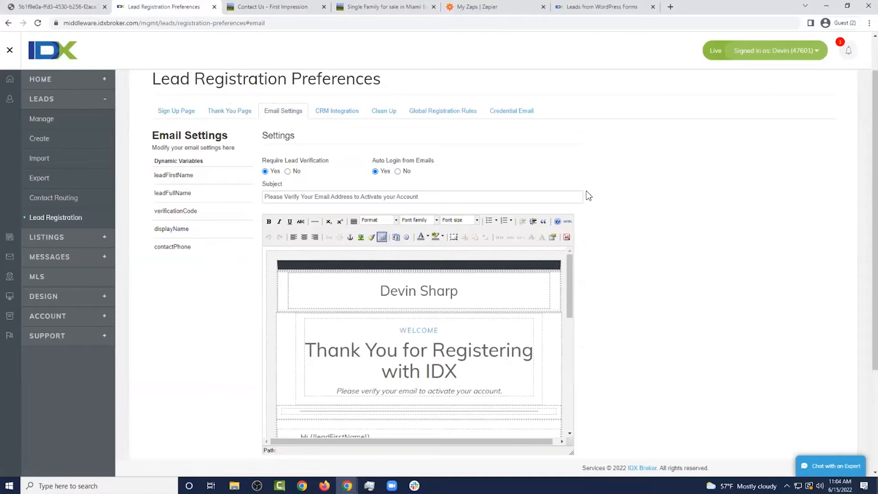
{"action": "scroll", "coordinate": [589, 196], "scroll_direction": "down", "scroll_amount": 3}
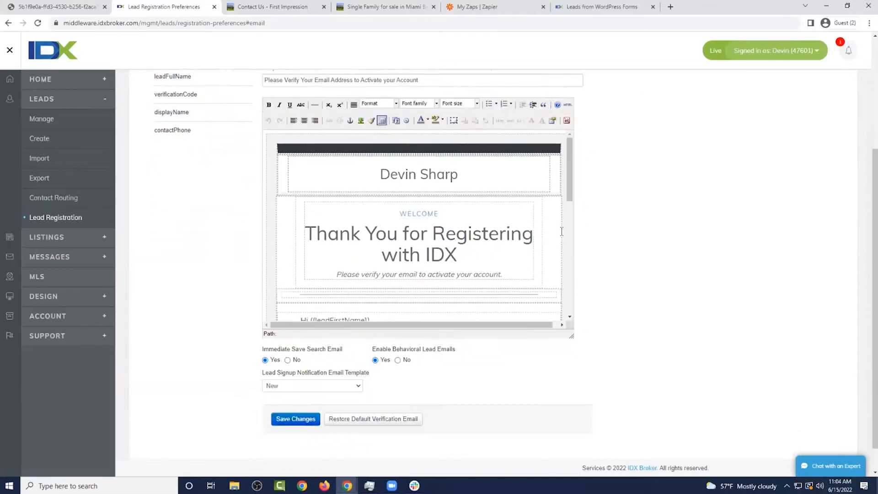
{"action": "scroll", "coordinate": [496, 222], "scroll_direction": "down", "scroll_amount": 3}
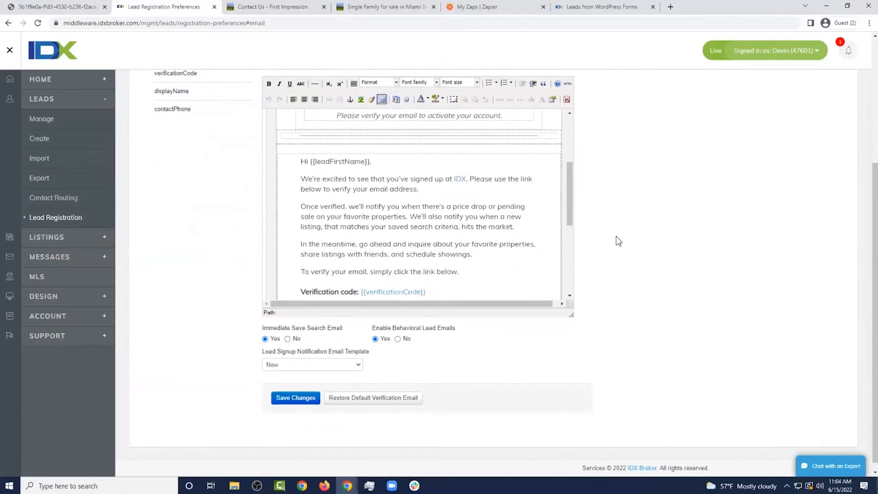
{"action": "scroll", "coordinate": [619, 241], "scroll_direction": "up", "scroll_amount": 3}
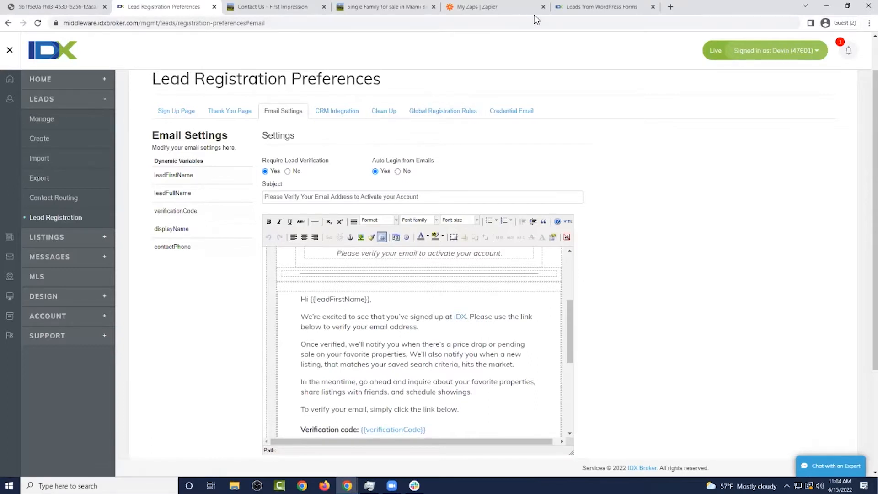
{"action": "left_click", "coordinate": [485, 8]}
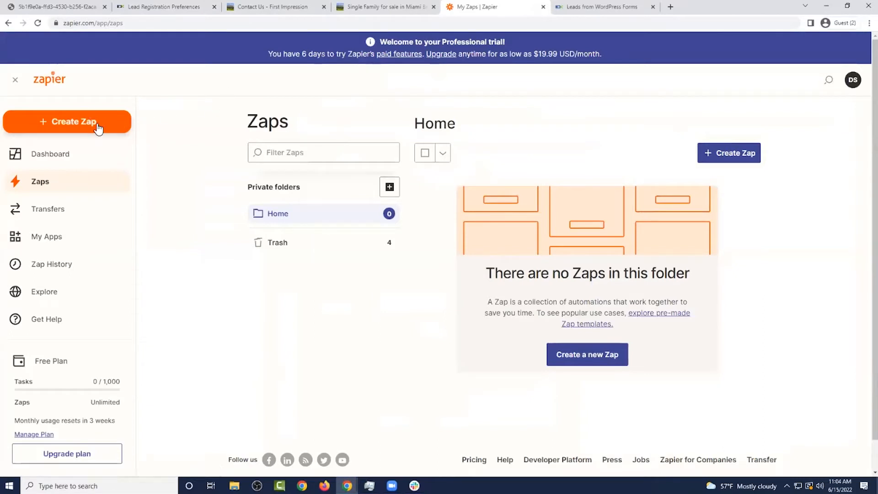
Create a new zap with an IDX Leads 'New Lead' trigger
{"action": "left_click", "coordinate": [96, 123]}
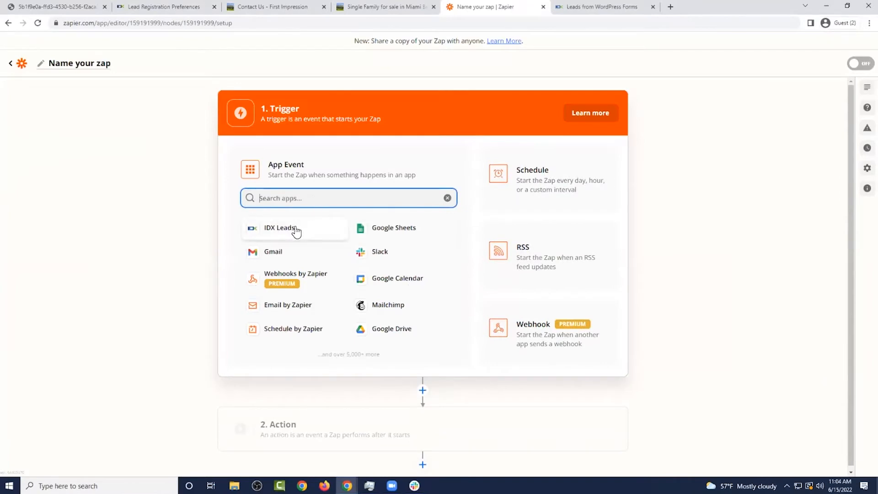
{"action": "type", "text": "idx"}
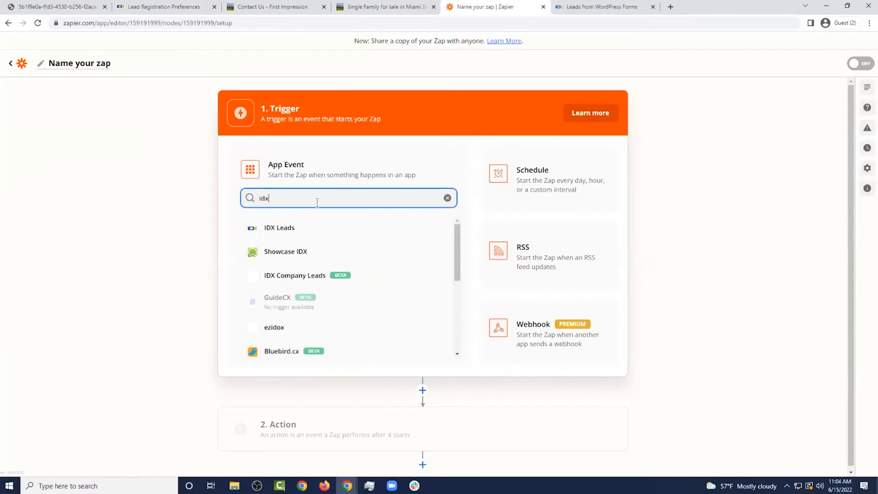
{"action": "left_click", "coordinate": [323, 229]}
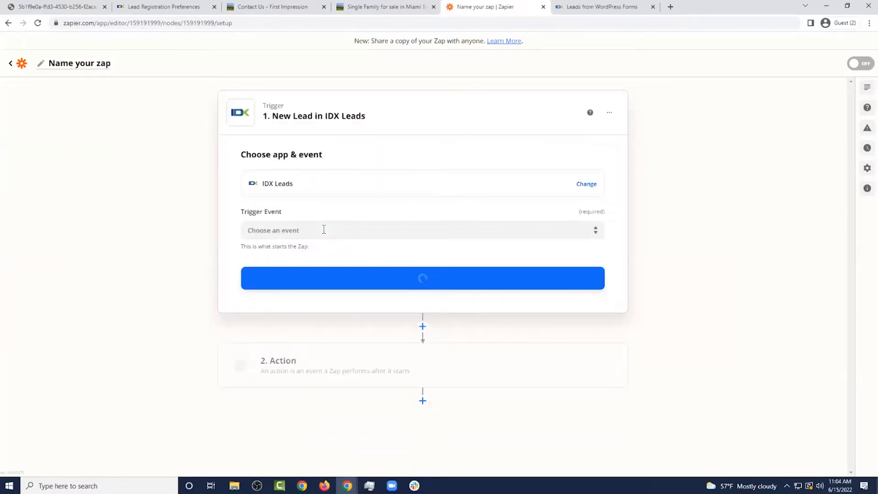
{"action": "left_click", "coordinate": [376, 233]}
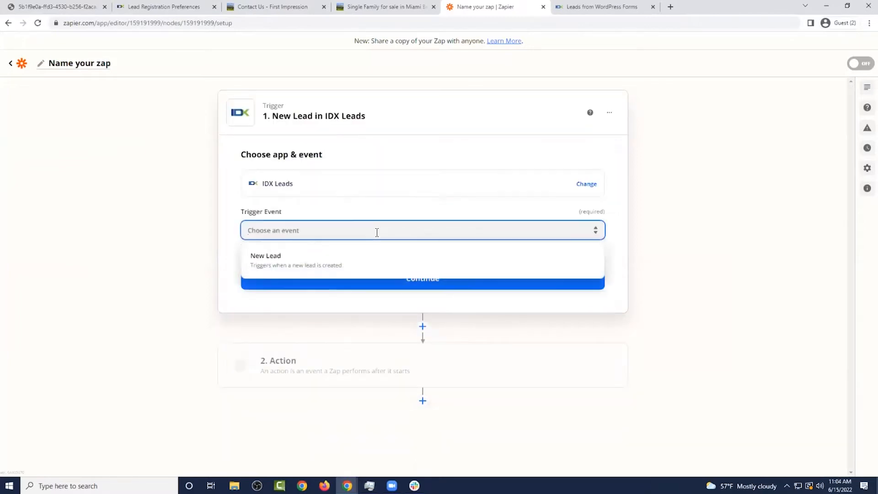
{"action": "left_click", "coordinate": [376, 265]}
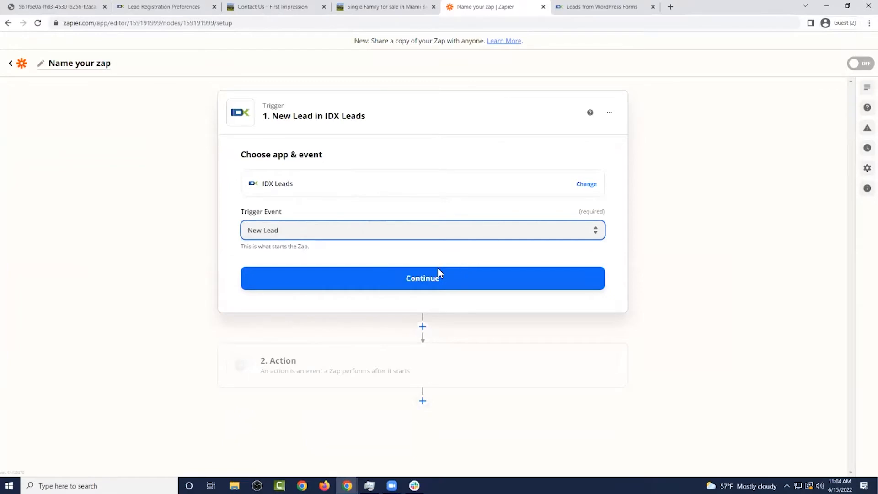
{"action": "left_click", "coordinate": [438, 273]}
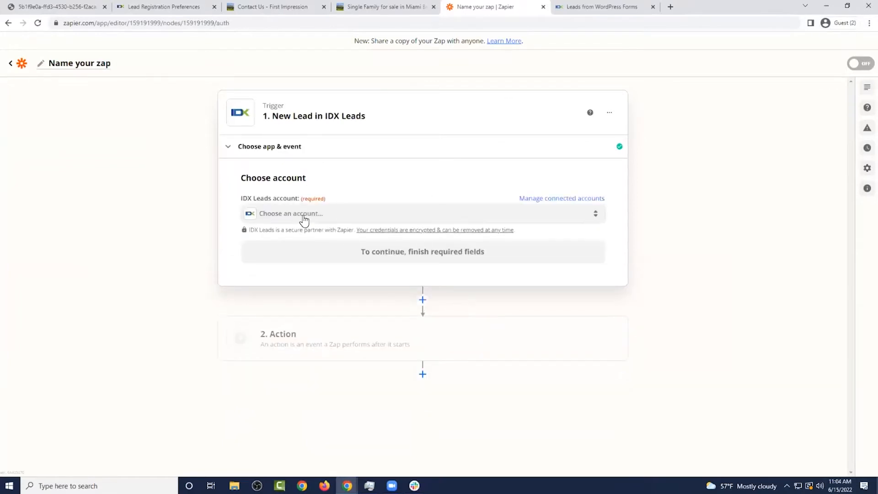
Check the IDX Leads account list without choosing one, then return to IDX Broker
{"action": "left_click", "coordinate": [309, 222]}
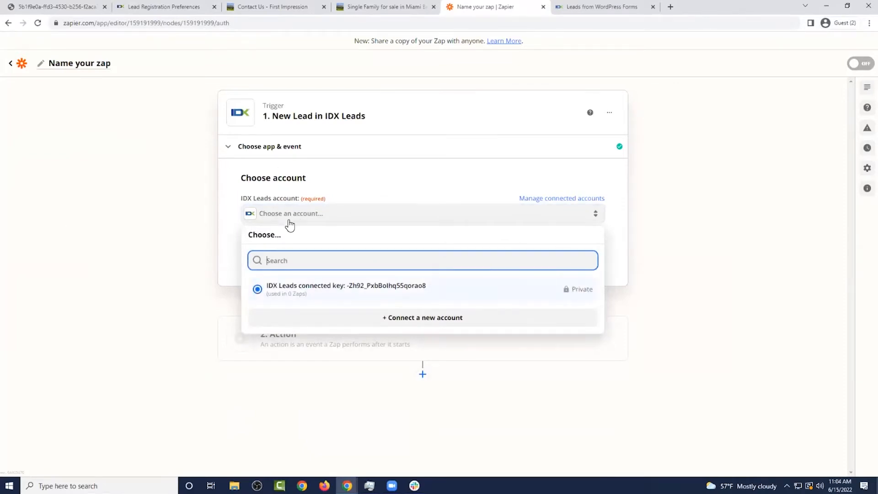
{"action": "left_click", "coordinate": [362, 198]}
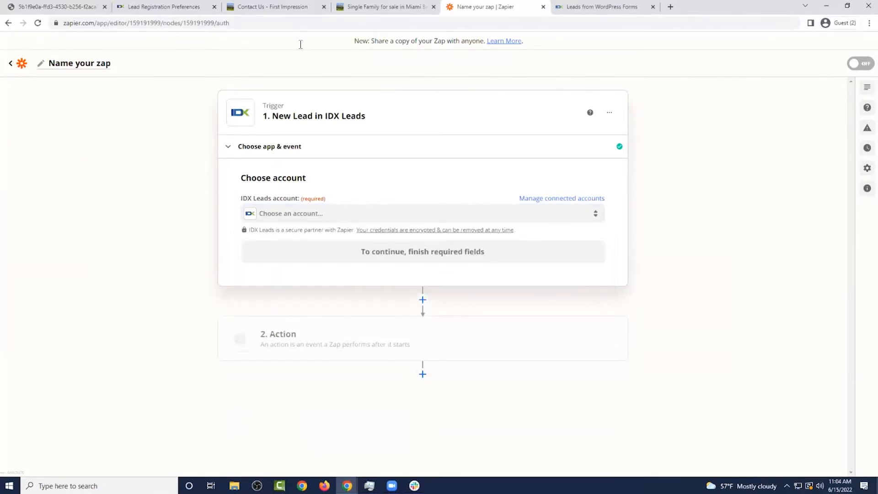
{"action": "left_click", "coordinate": [187, 7]}
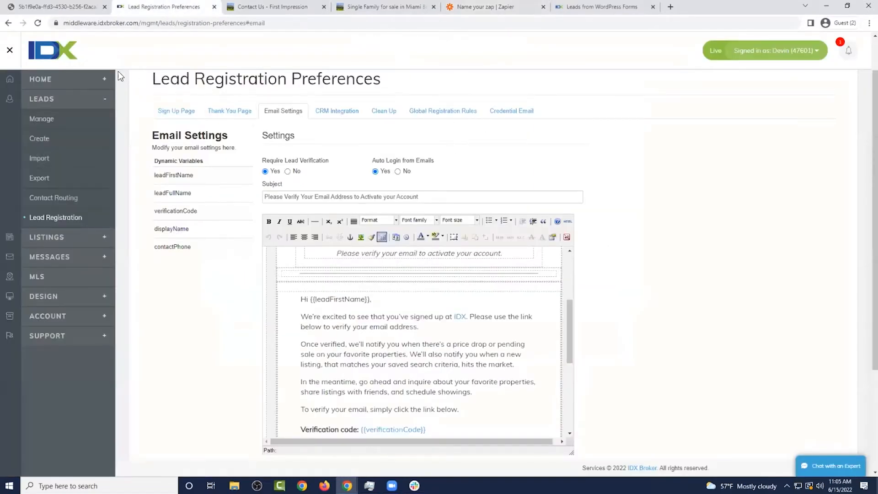
Open IDX Broker's Access Control page and copy the current API key
{"action": "left_click", "coordinate": [96, 81]}
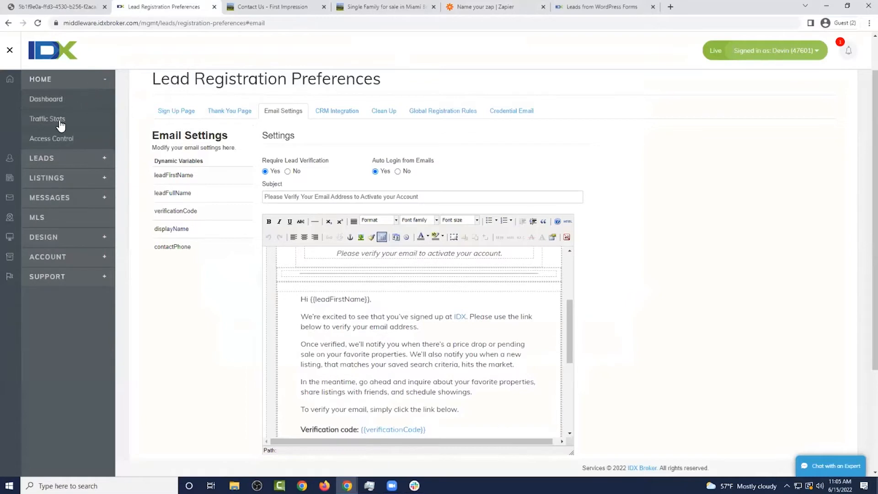
{"action": "left_click", "coordinate": [64, 139]}
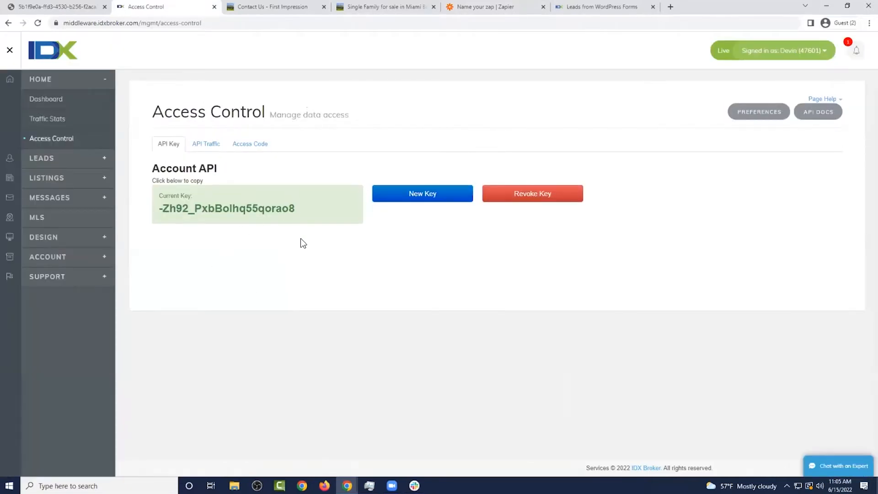
{"action": "left_click", "coordinate": [265, 204]}
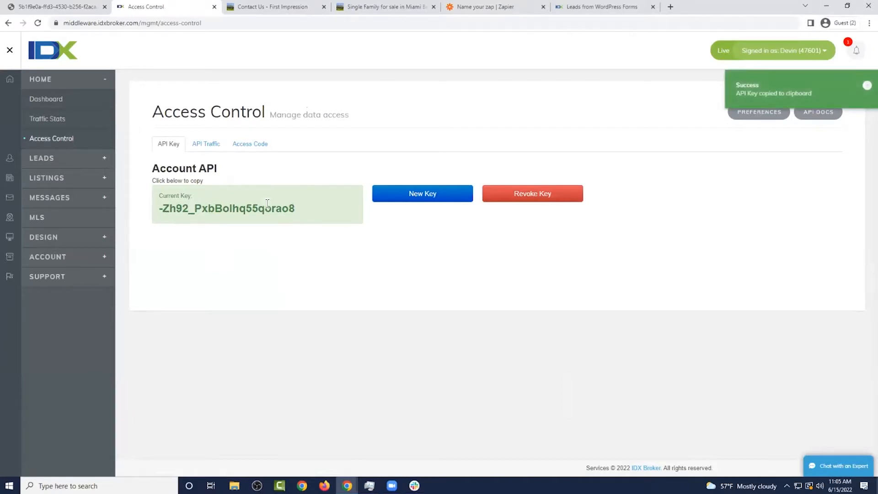
{"action": "left_click_drag", "start_coordinate": [299, 208], "coordinate": [147, 209]}
{"action": "right_click", "coordinate": [202, 213]}
{"action": "left_click", "coordinate": [220, 222]}
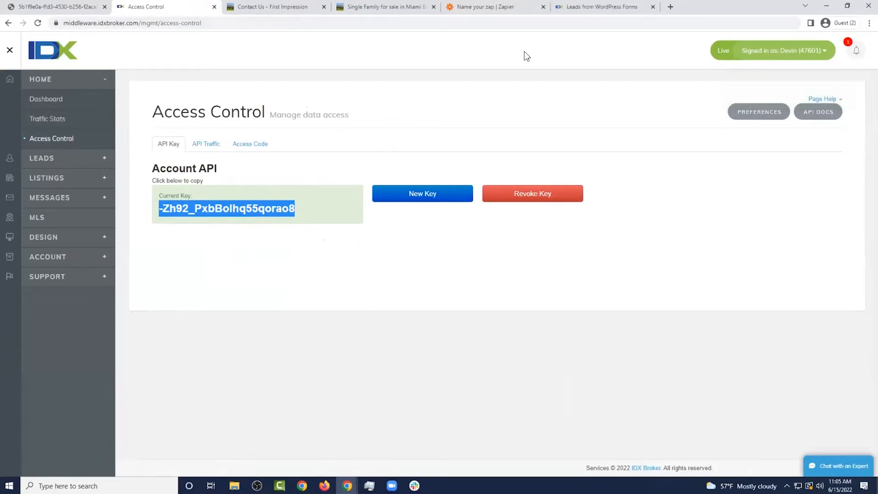
{"action": "left_click", "coordinate": [306, 202]}
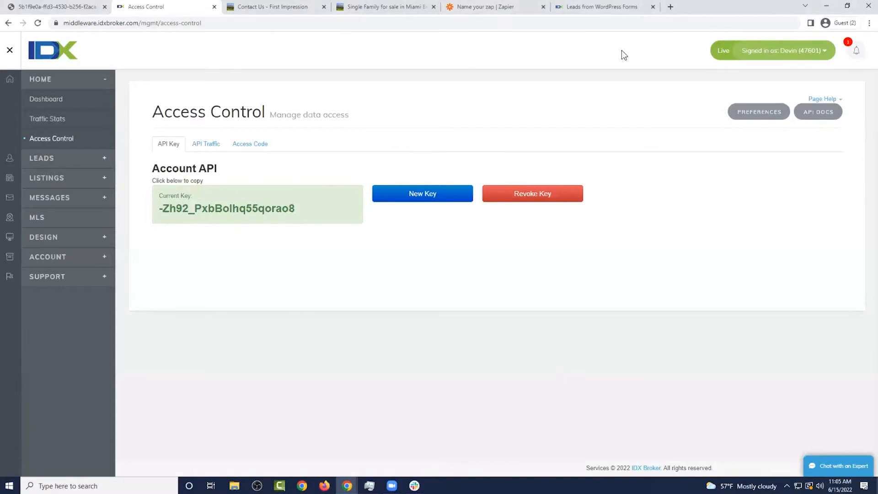
{"action": "left_click", "coordinate": [503, 6]}
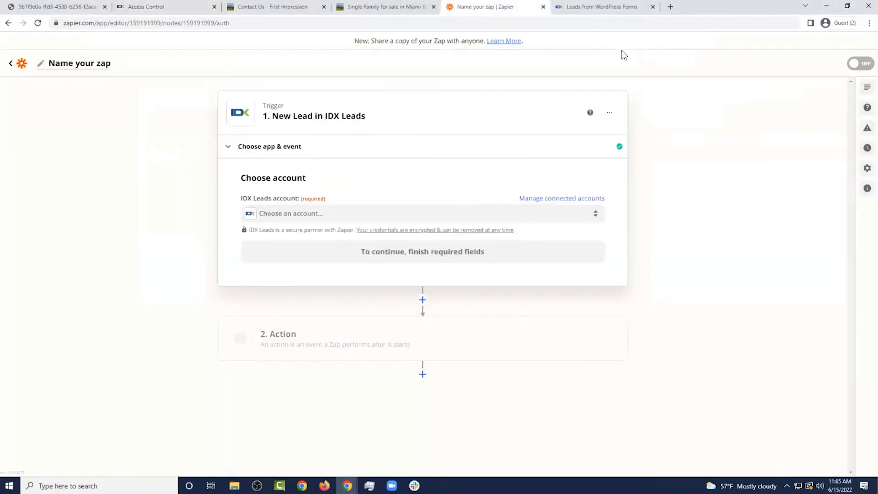
Connect a new IDX Leads account to the trigger using the pasted API key
{"action": "left_click", "coordinate": [338, 215]}
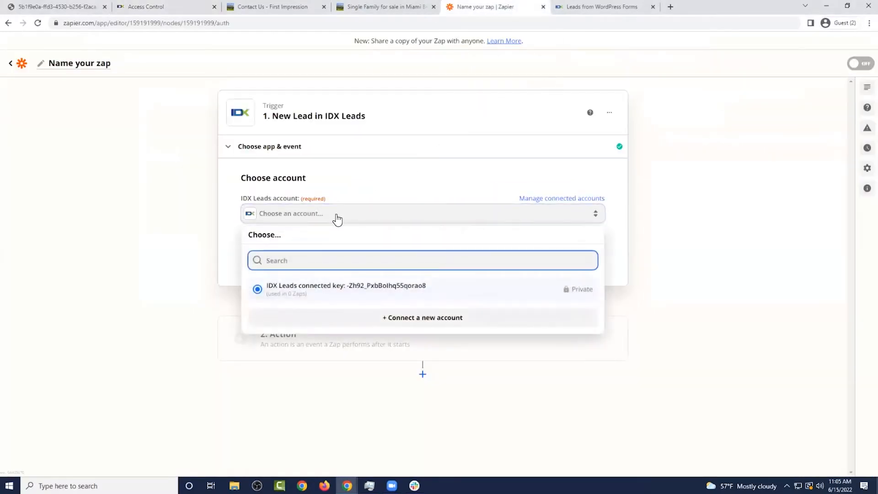
{"action": "left_click", "coordinate": [427, 317]}
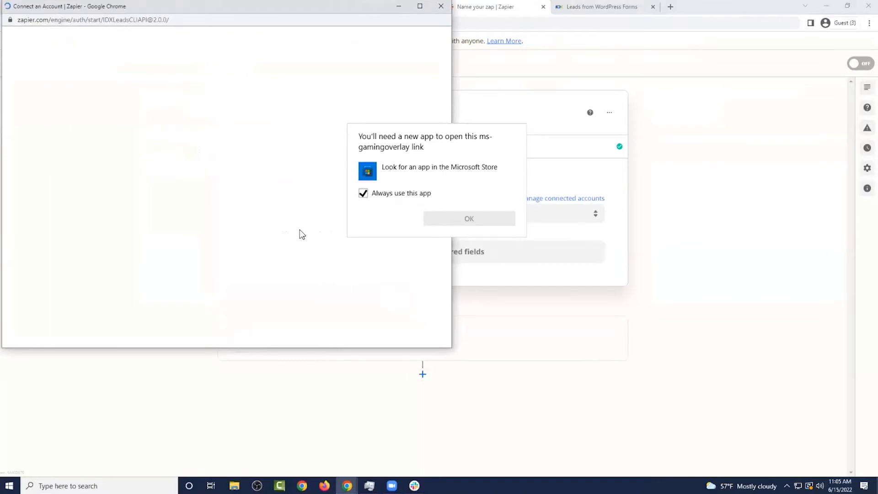
{"action": "left_click", "coordinate": [452, 152]}
{"action": "left_click", "coordinate": [249, 167]}
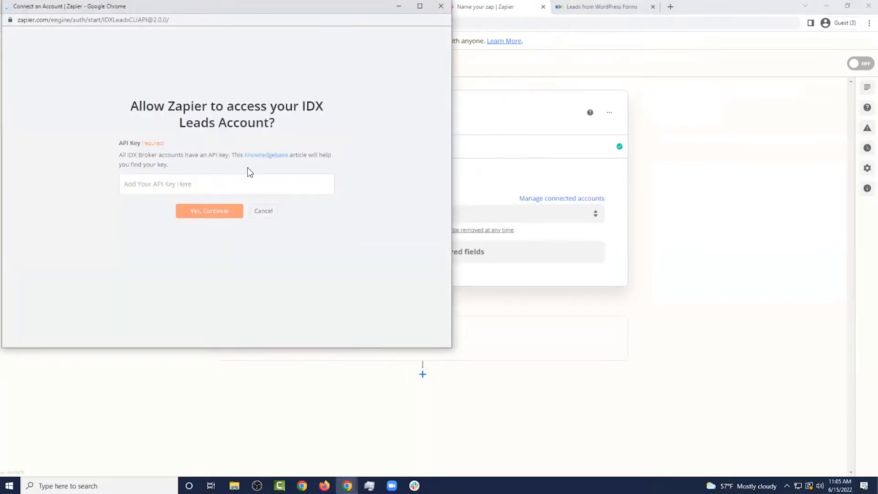
{"action": "key", "text": "ctrl+v"}
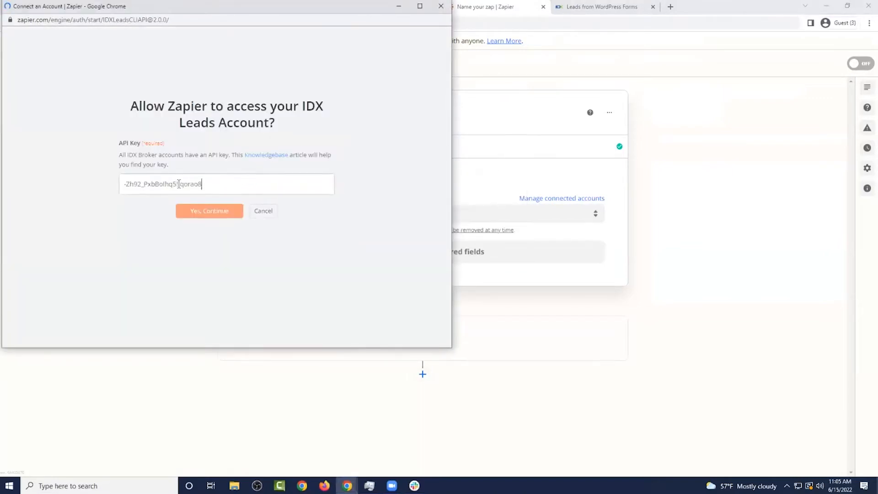
{"action": "left_click", "coordinate": [231, 213]}
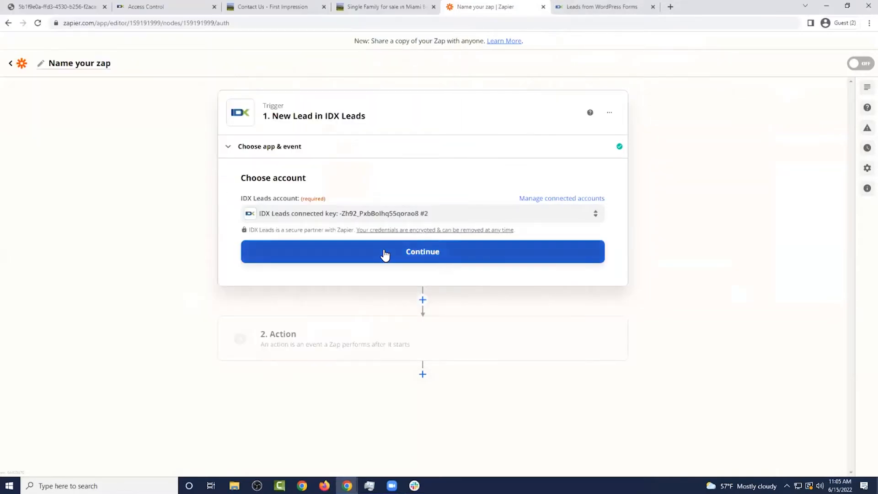
{"action": "left_click", "coordinate": [385, 252]}
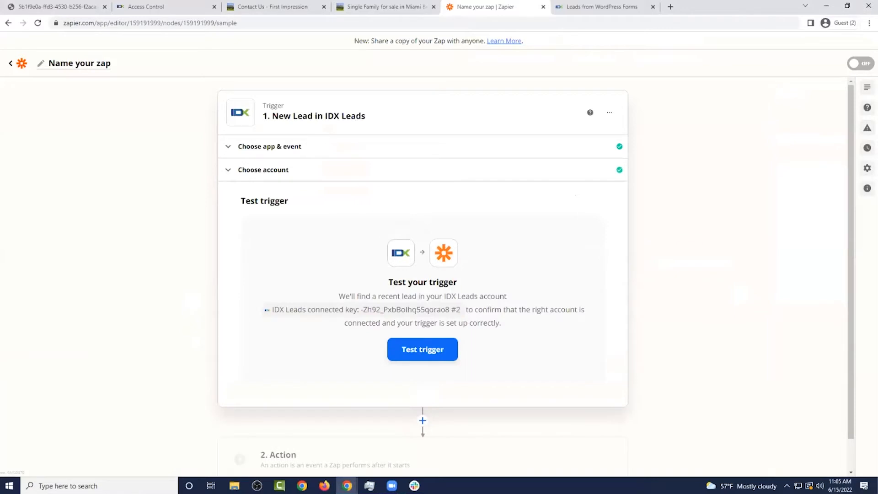
Test the New Lead trigger and review the returned sample lead, Lead C
{"action": "left_click", "coordinate": [443, 348]}
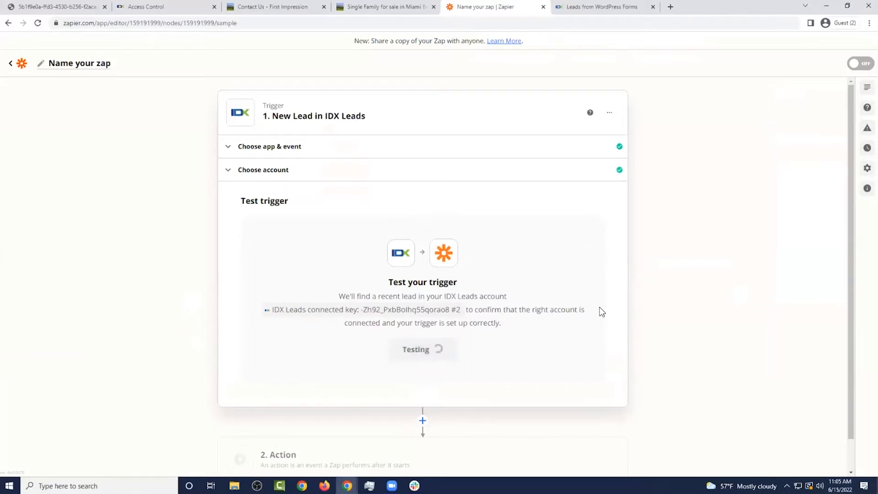
{"action": "scroll", "coordinate": [658, 253], "scroll_direction": "down", "scroll_amount": 1}
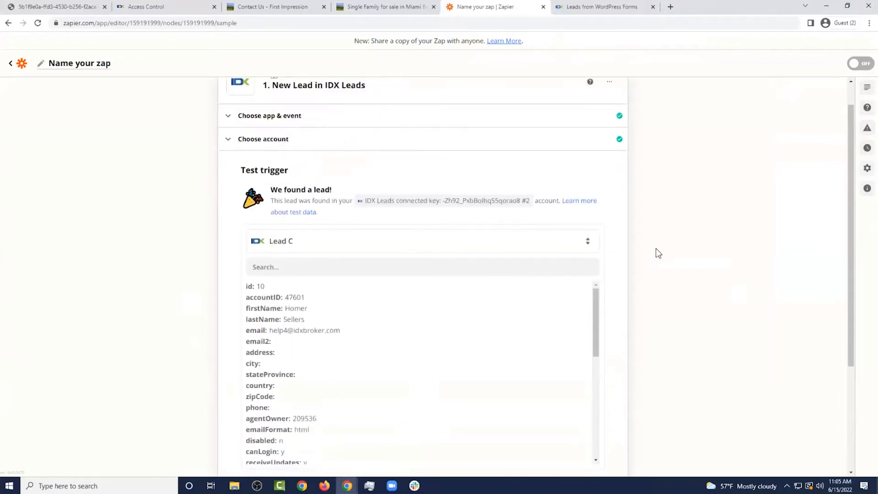
{"action": "scroll", "coordinate": [656, 249], "scroll_direction": "down", "scroll_amount": 2}
{"action": "scroll", "coordinate": [371, 265], "scroll_direction": "down", "scroll_amount": 2}
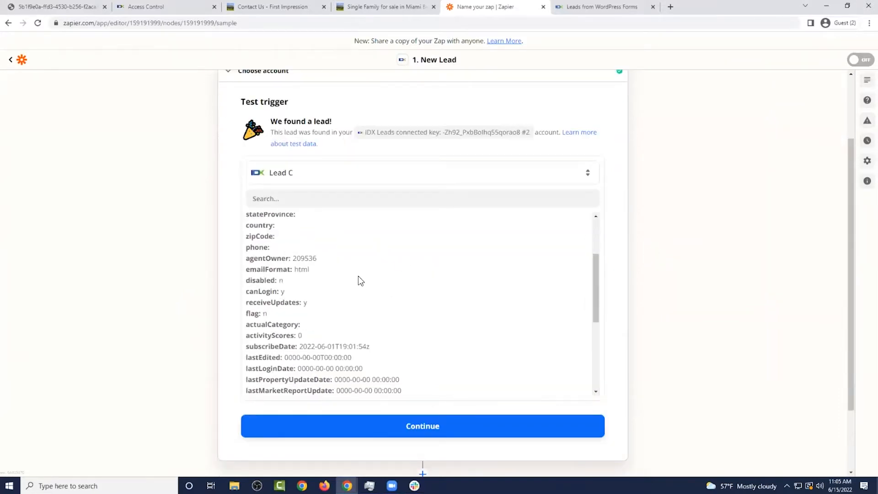
{"action": "scroll", "coordinate": [364, 280], "scroll_direction": "down", "scroll_amount": 4}
{"action": "scroll", "coordinate": [372, 281], "scroll_direction": "down", "scroll_amount": 1}
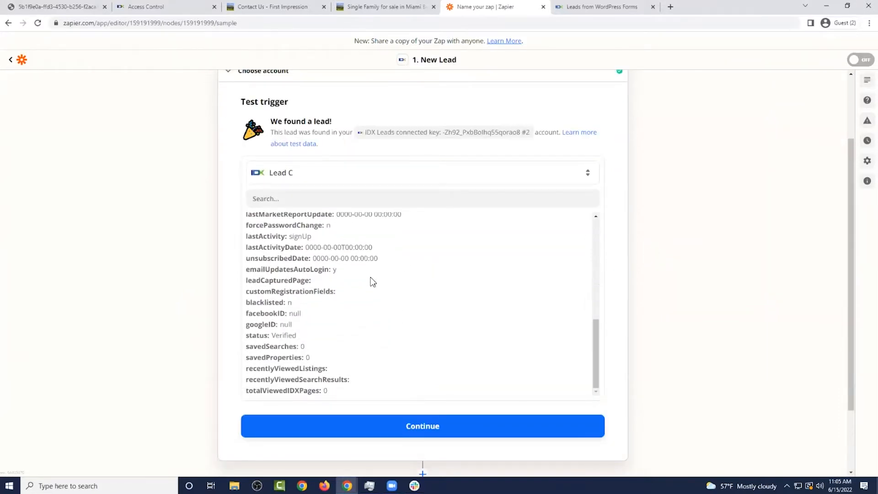
{"action": "scroll", "coordinate": [370, 277], "scroll_direction": "up", "scroll_amount": 7}
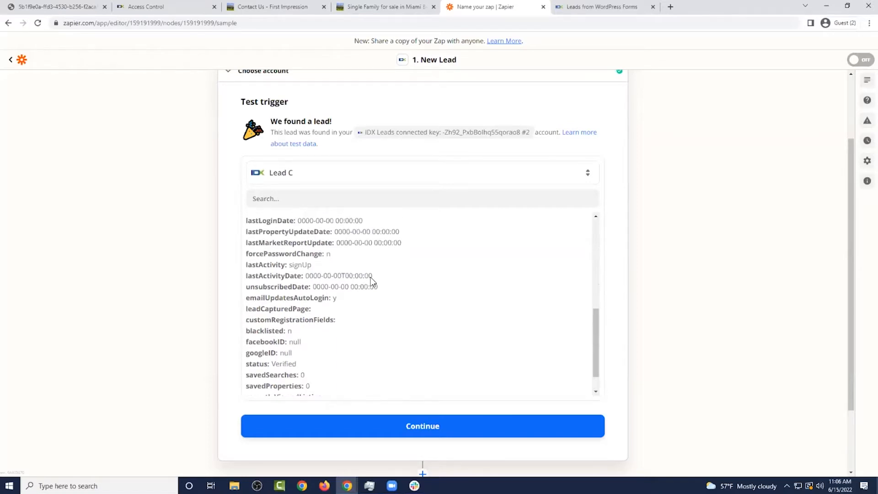
Add an IDX Leads 'Create Lead' action using the first connected IDX Leads account
{"action": "left_click", "coordinate": [432, 424]}
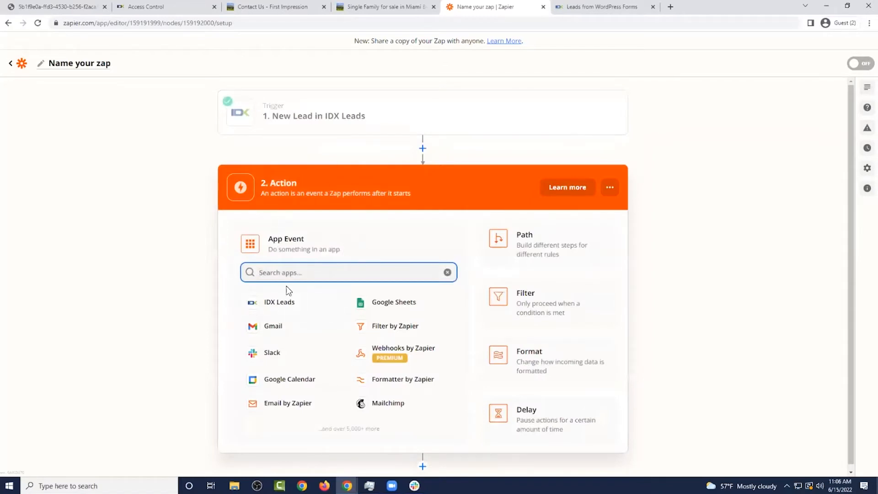
{"action": "left_click", "coordinate": [290, 304]}
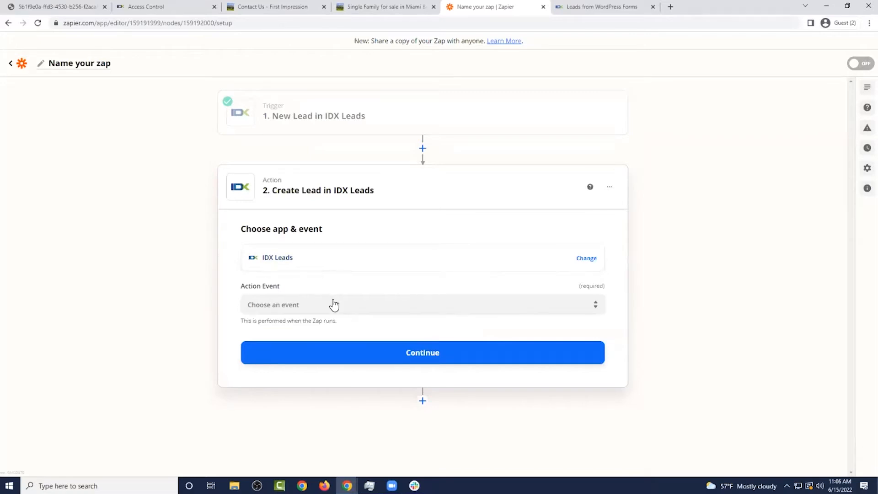
{"action": "left_click", "coordinate": [307, 296]}
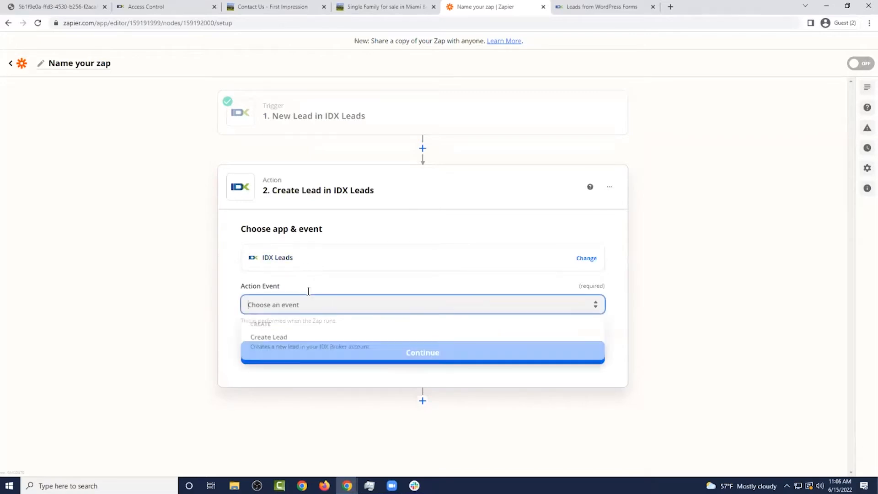
{"action": "left_click", "coordinate": [321, 346]}
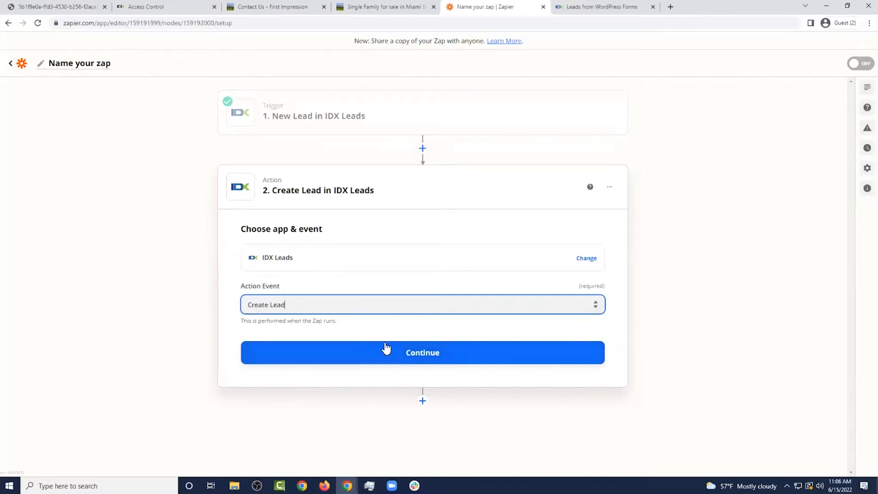
{"action": "left_click", "coordinate": [407, 356]}
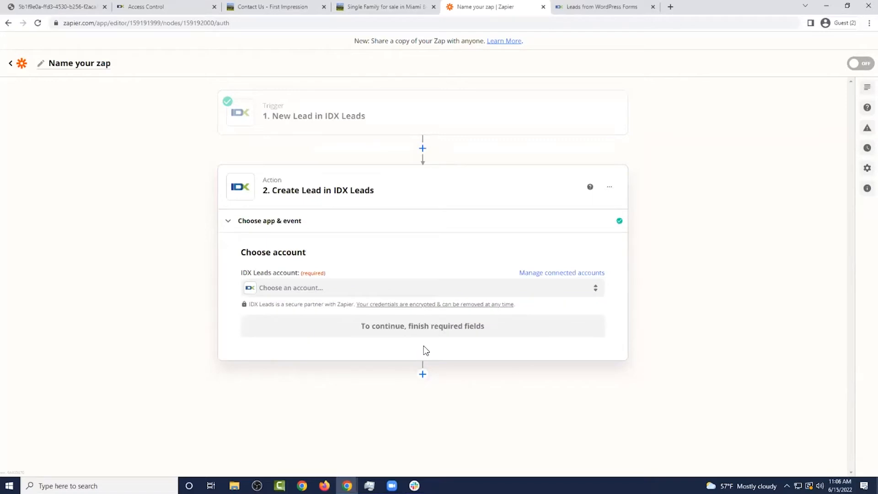
{"action": "left_click", "coordinate": [349, 292]}
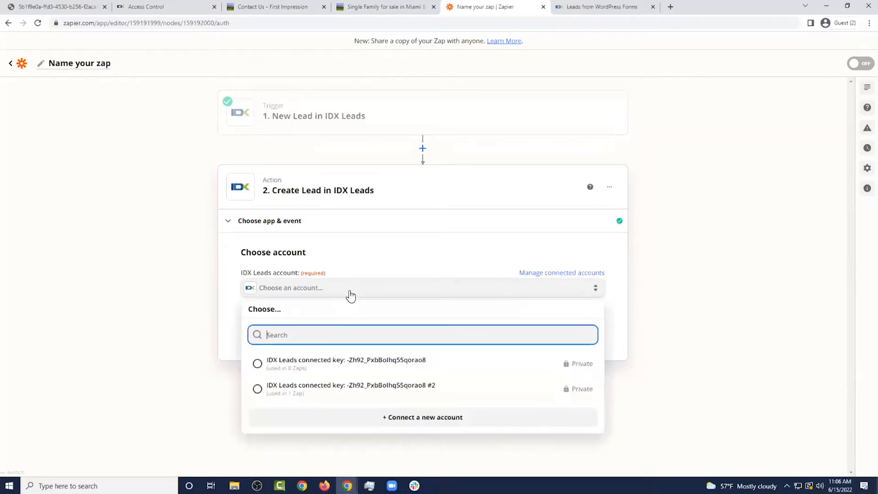
{"action": "left_click", "coordinate": [405, 366]}
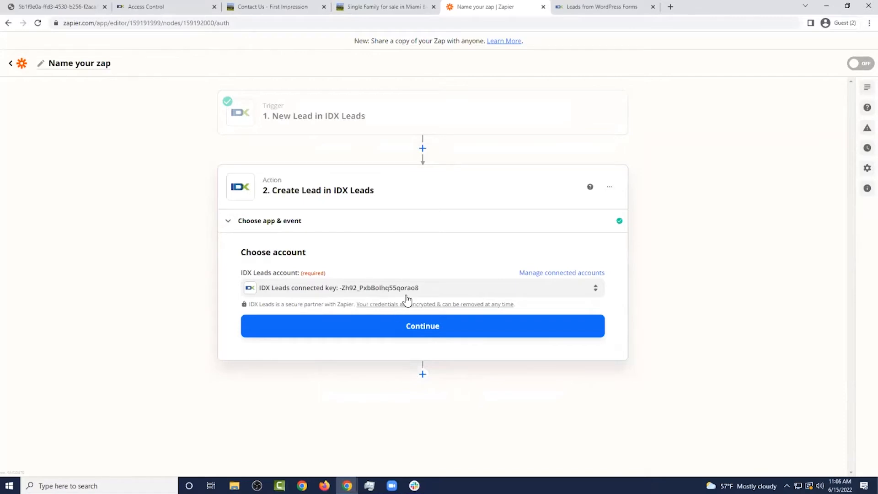
{"action": "left_click", "coordinate": [443, 330]}
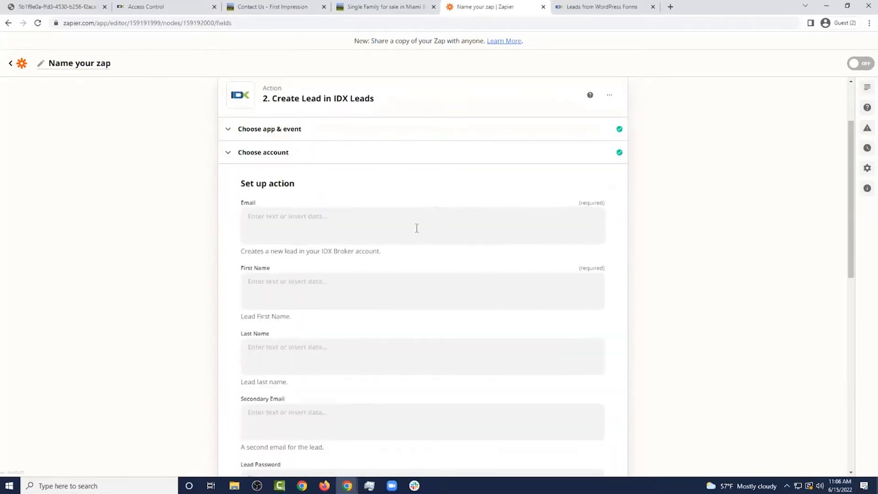
Review the empty Create Lead fields, briefly viewing the Email field's data choices
{"action": "scroll", "coordinate": [267, 147], "scroll_direction": "down", "scroll_amount": 1}
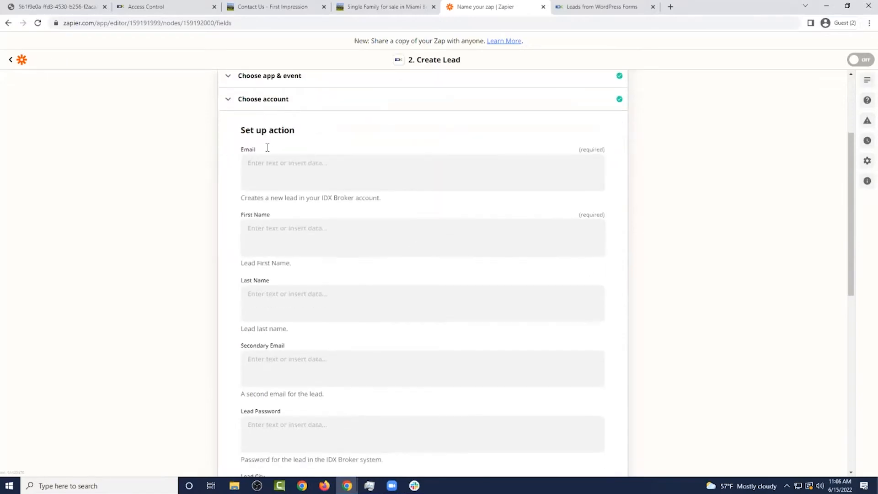
{"action": "left_click", "coordinate": [274, 7]}
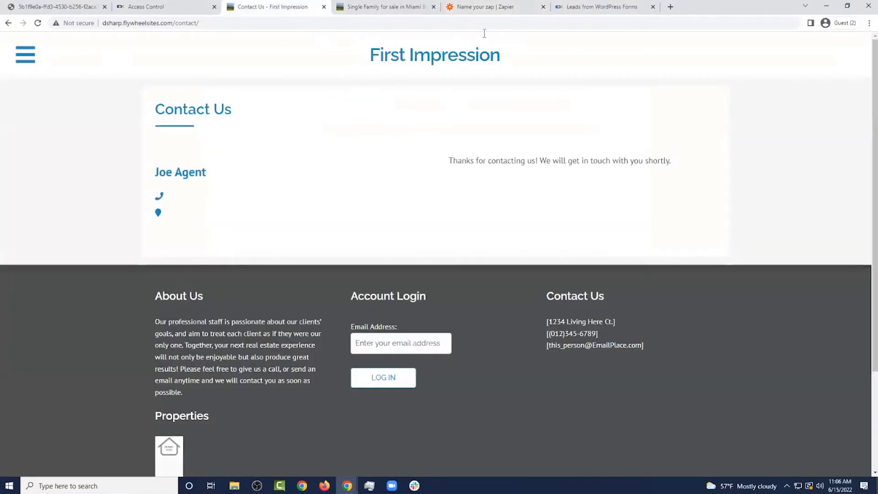
{"action": "left_click", "coordinate": [484, 6]}
{"action": "left_click", "coordinate": [347, 170]}
{"action": "left_click", "coordinate": [657, 236]}
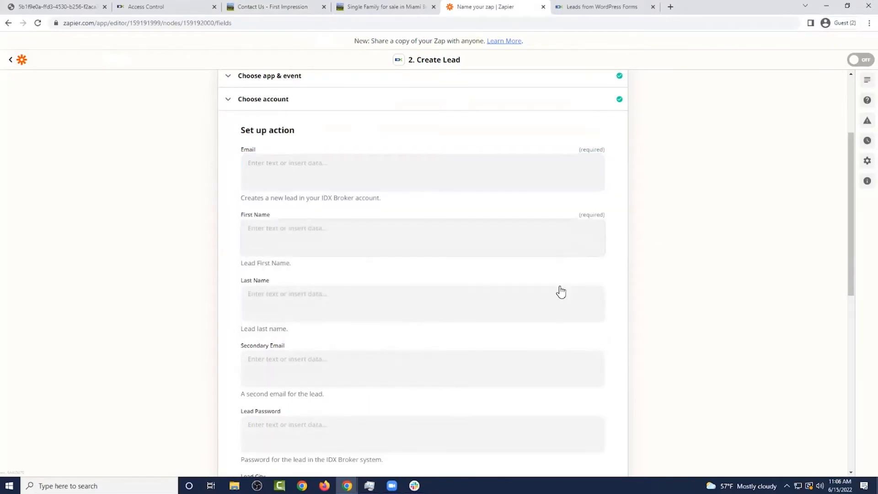
Scroll through the remaining Create Lead fields, then bring up the Leads from WordPress Forms article
{"action": "scroll", "coordinate": [559, 292], "scroll_direction": "down", "scroll_amount": 3}
{"action": "scroll", "coordinate": [431, 175], "scroll_direction": "down", "scroll_amount": 6}
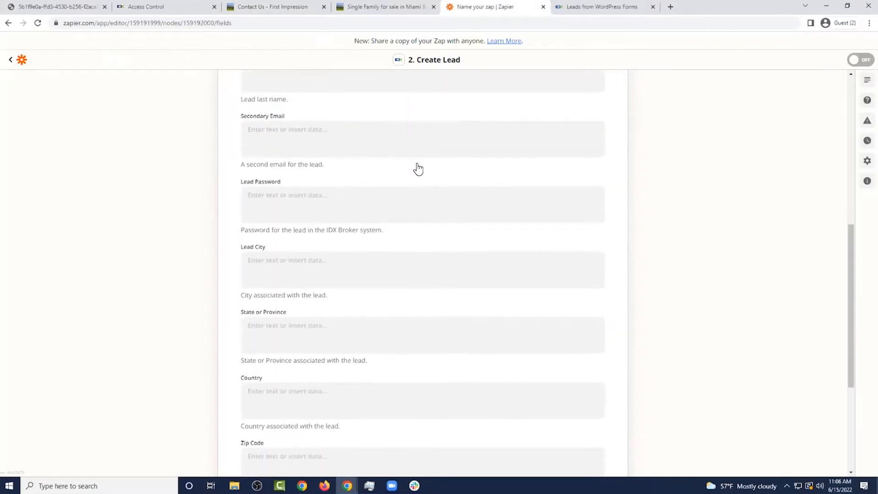
{"action": "scroll", "coordinate": [429, 288], "scroll_direction": "down", "scroll_amount": 1}
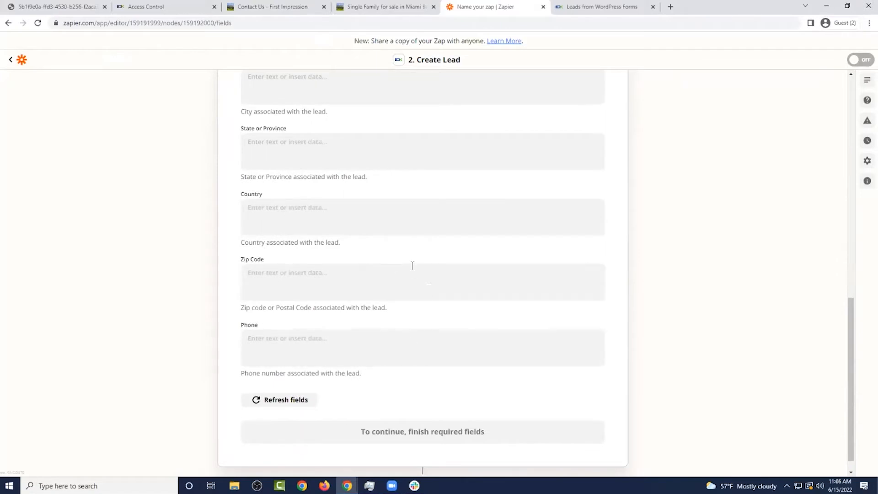
{"action": "scroll", "coordinate": [480, 290], "scroll_direction": "up", "scroll_amount": 10}
{"action": "left_click_drag", "start_coordinate": [608, 315], "coordinate": [558, 311]}
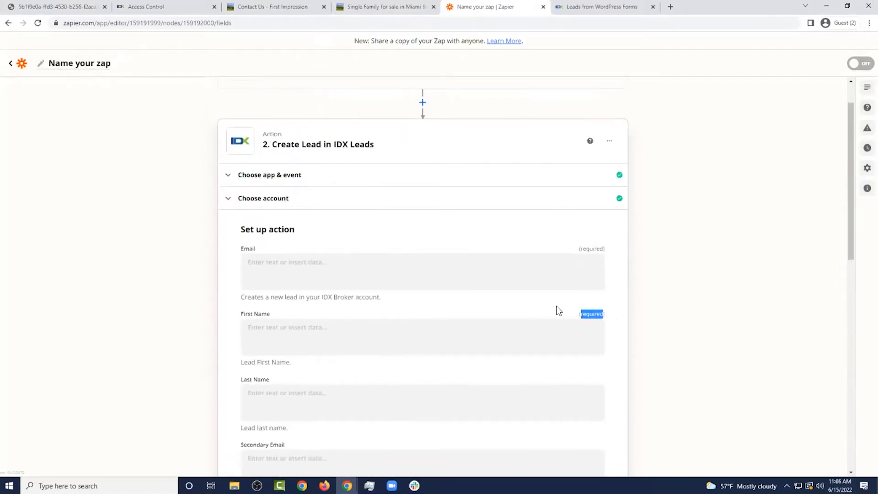
{"action": "left_click", "coordinate": [610, 299]}
{"action": "scroll", "coordinate": [612, 298], "scroll_direction": "down", "scroll_amount": 10}
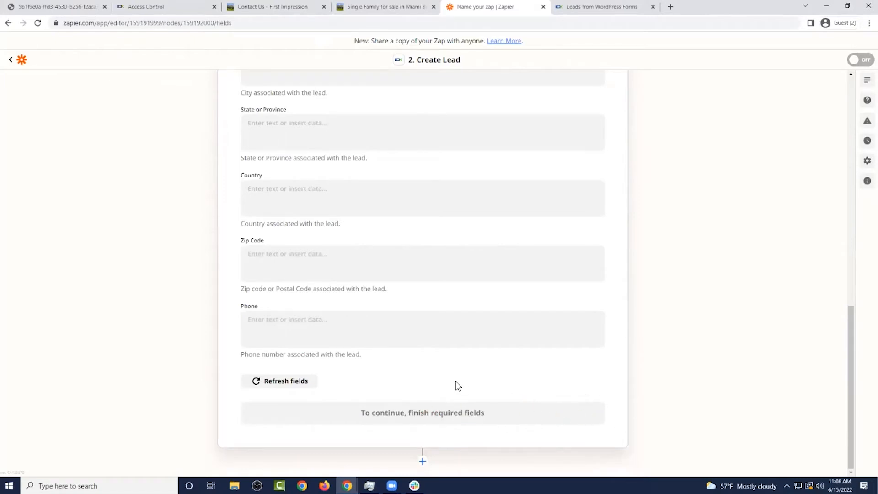
{"action": "scroll", "coordinate": [455, 381], "scroll_direction": "up", "scroll_amount": 10}
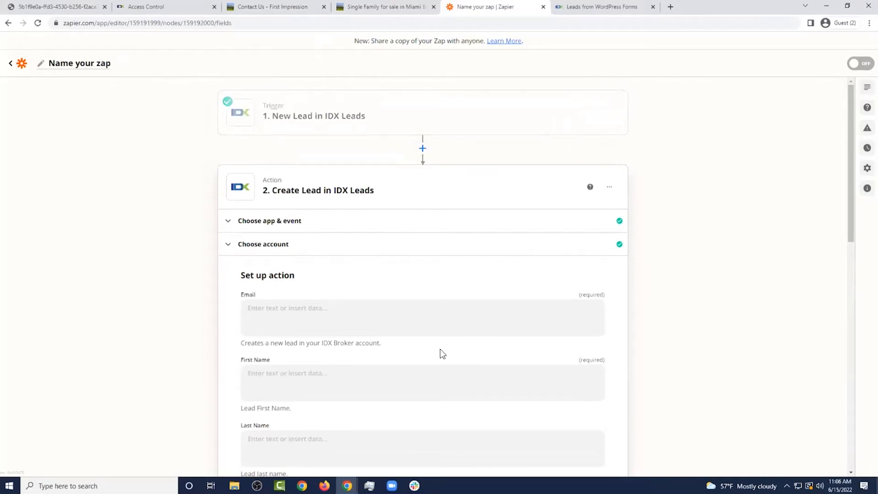
{"action": "left_click", "coordinate": [392, 485]}
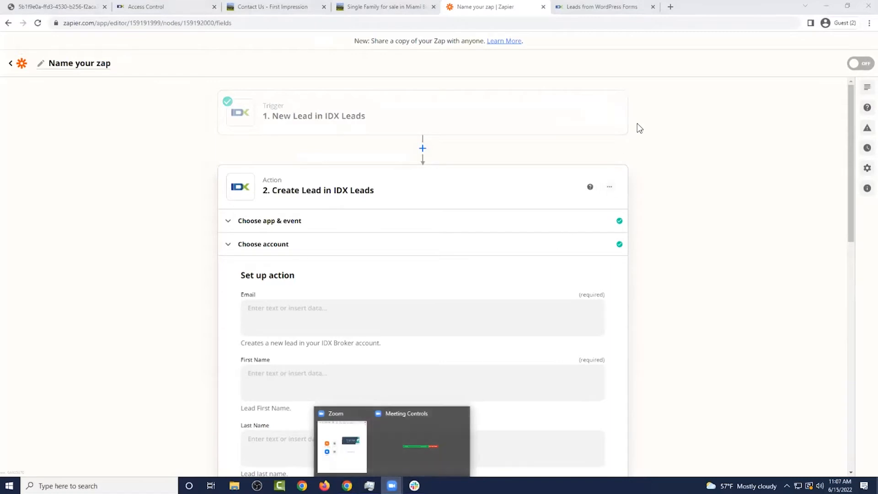
{"action": "left_click", "coordinate": [599, 7]}
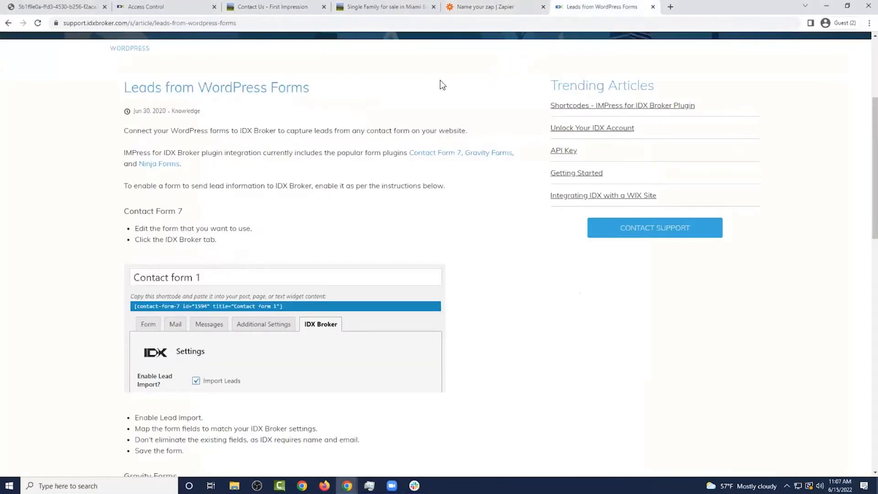
{"action": "scroll", "coordinate": [234, 151], "scroll_direction": "down", "scroll_amount": 1}
{"action": "left_click_drag", "start_coordinate": [206, 163], "coordinate": [126, 165]}
{"action": "left_click", "coordinate": [240, 163]}
{"action": "scroll", "coordinate": [251, 161], "scroll_direction": "down", "scroll_amount": 1}
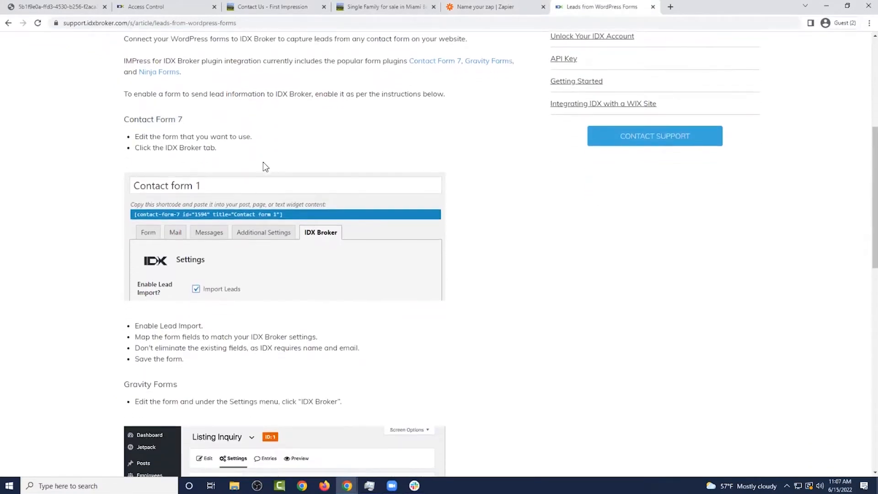
{"action": "scroll", "coordinate": [252, 265], "scroll_direction": "down", "scroll_amount": 1}
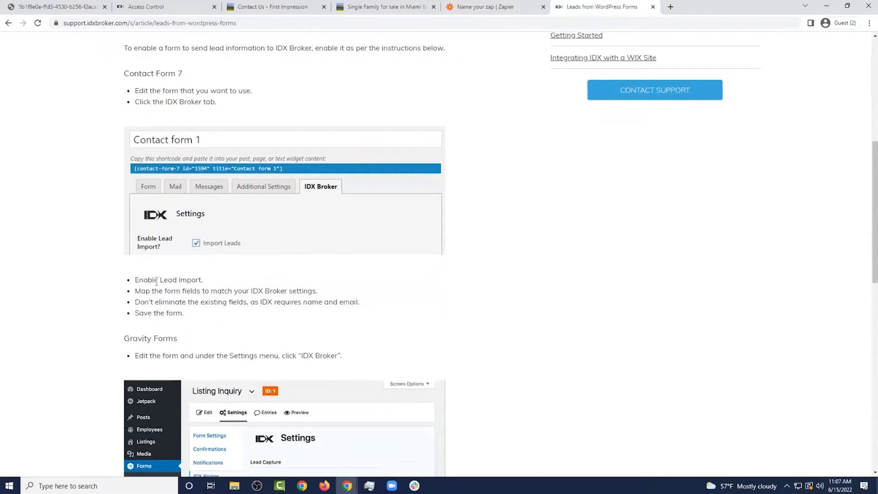
{"action": "left_click_drag", "start_coordinate": [157, 281], "coordinate": [206, 281]}
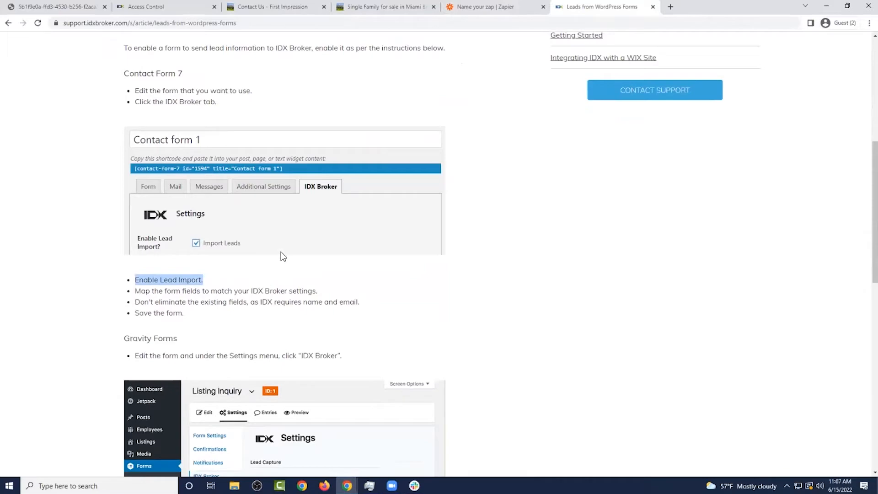
{"action": "scroll", "coordinate": [215, 279], "scroll_direction": "down", "scroll_amount": 1}
{"action": "scroll", "coordinate": [218, 282], "scroll_direction": "down", "scroll_amount": 2}
{"action": "scroll", "coordinate": [144, 229], "scroll_direction": "down", "scroll_amount": 2}
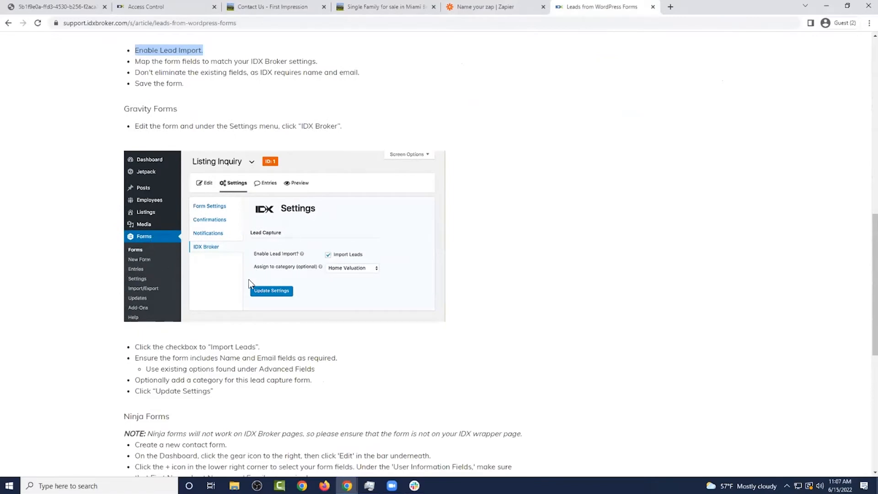
{"action": "scroll", "coordinate": [251, 283], "scroll_direction": "down", "scroll_amount": 1}
{"action": "left_click_drag", "start_coordinate": [141, 301], "coordinate": [281, 300]}
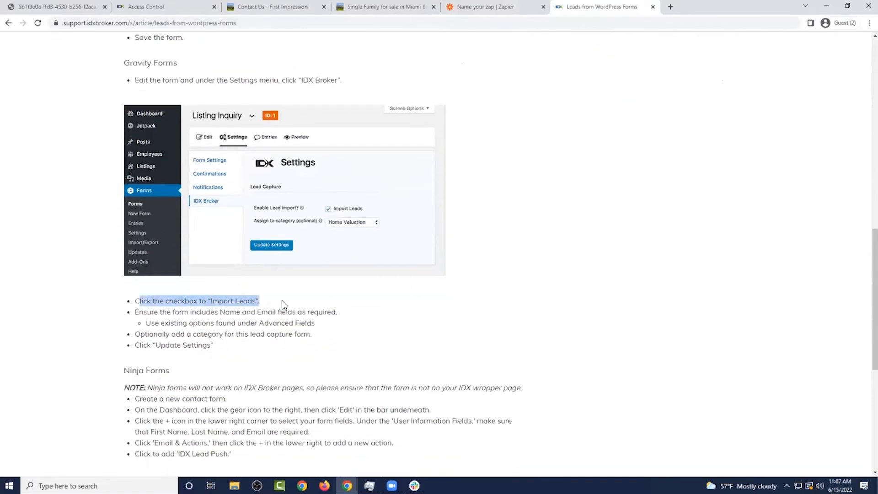
{"action": "left_click", "coordinate": [282, 302]}
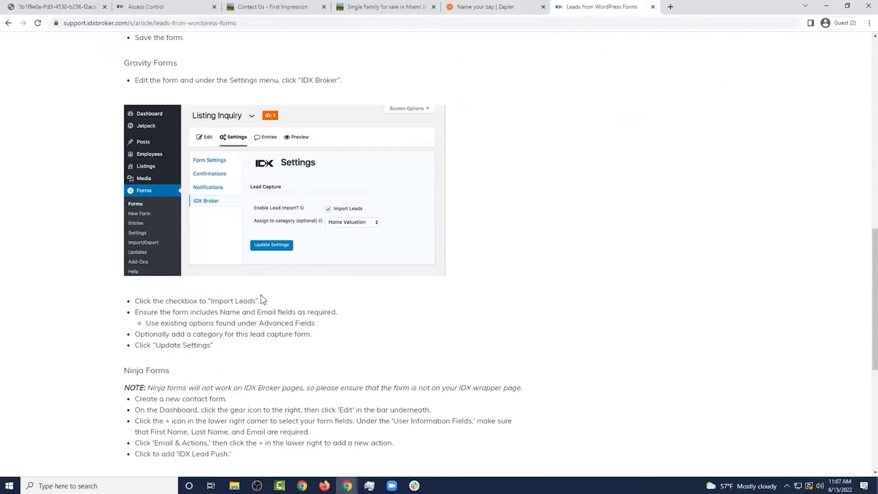
{"action": "scroll", "coordinate": [261, 297], "scroll_direction": "down", "scroll_amount": 3}
{"action": "scroll", "coordinate": [284, 260], "scroll_direction": "down", "scroll_amount": 3}
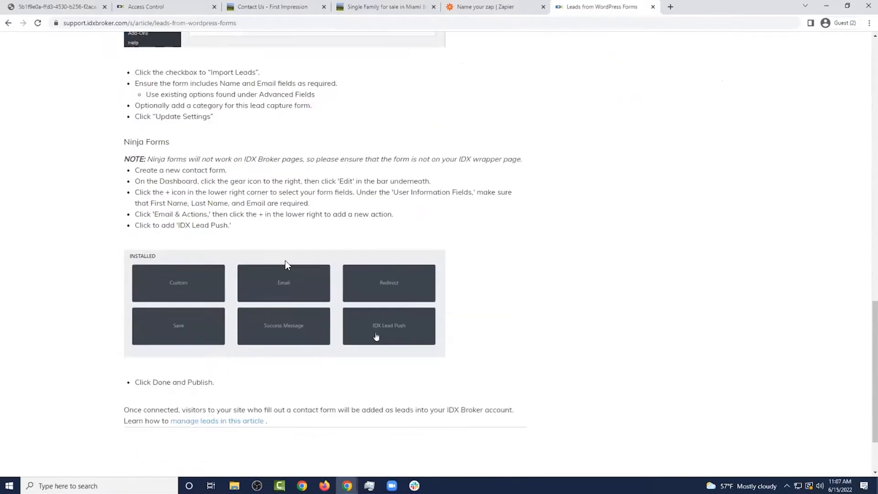
{"action": "scroll", "coordinate": [377, 287], "scroll_direction": "up", "scroll_amount": 7}
{"action": "scroll", "coordinate": [365, 287], "scroll_direction": "up", "scroll_amount": 12}
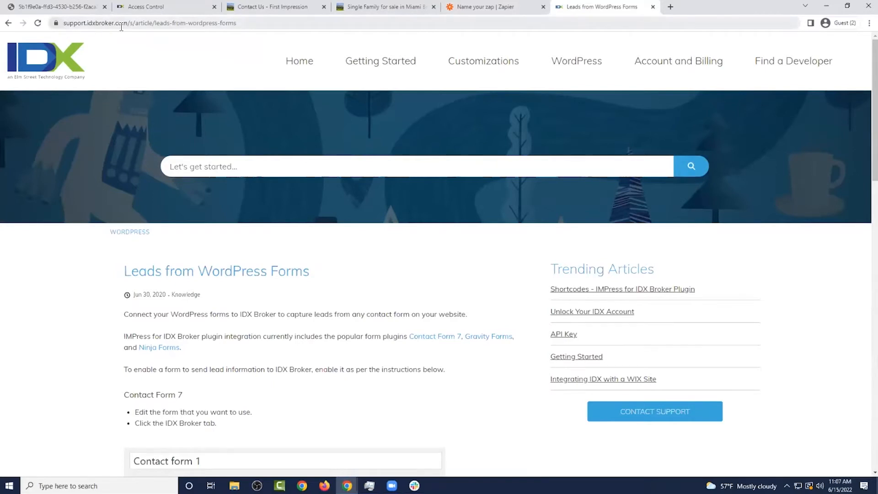
{"action": "left_click", "coordinate": [245, 168]}
{"action": "type", "text": "form"}
{"action": "key", "text": "Return"}
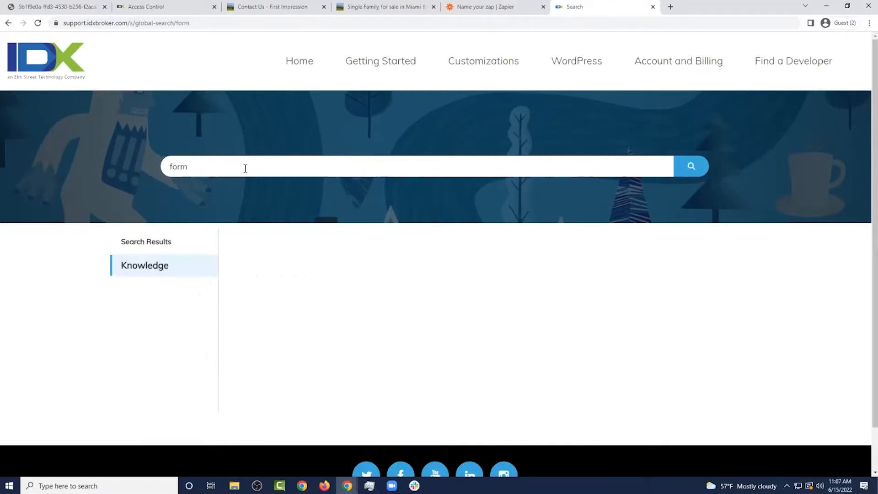
{"action": "scroll", "coordinate": [298, 196], "scroll_direction": "down", "scroll_amount": 4}
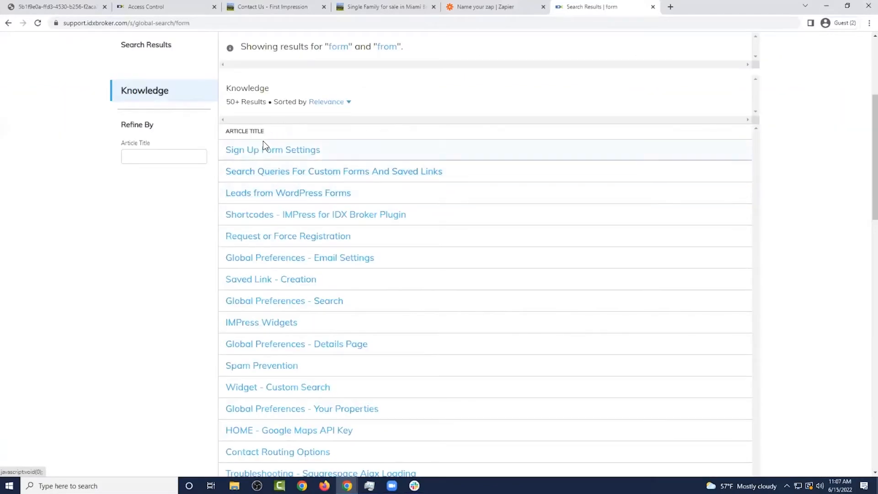
{"action": "left_click", "coordinate": [331, 193]}
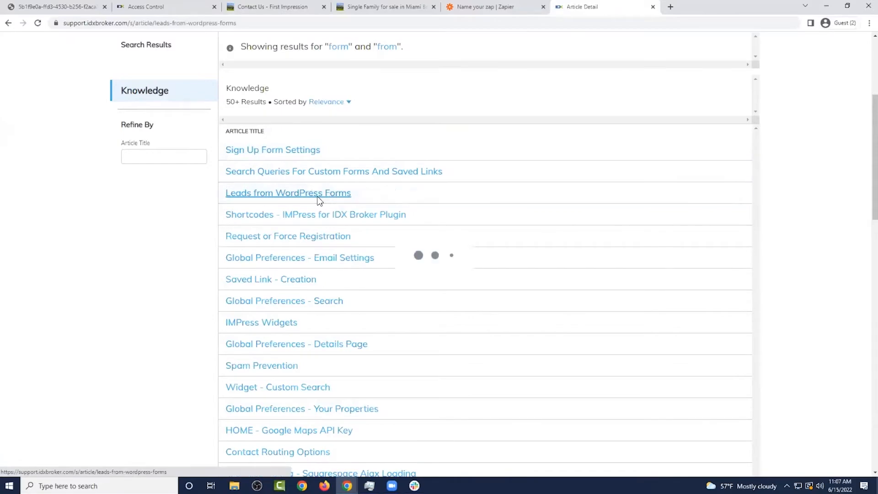
{"action": "scroll", "coordinate": [398, 194], "scroll_direction": "down", "scroll_amount": 6}
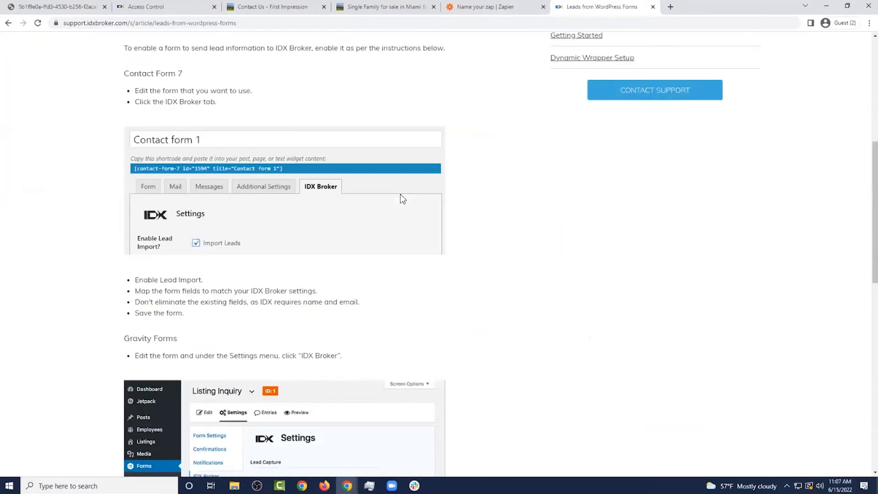
In IDX Broker, open Leads > Contact Routing and view the existing Core Fields contact route
{"action": "left_click", "coordinate": [183, 7]}
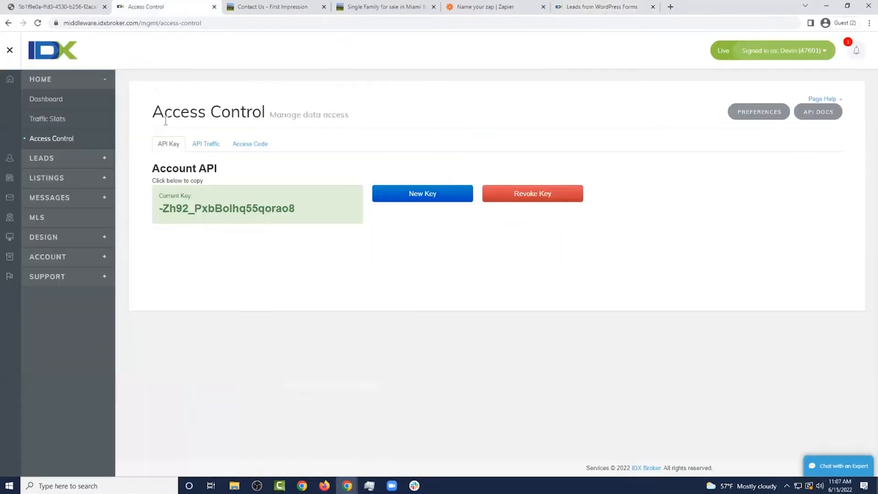
{"action": "left_click", "coordinate": [96, 164]}
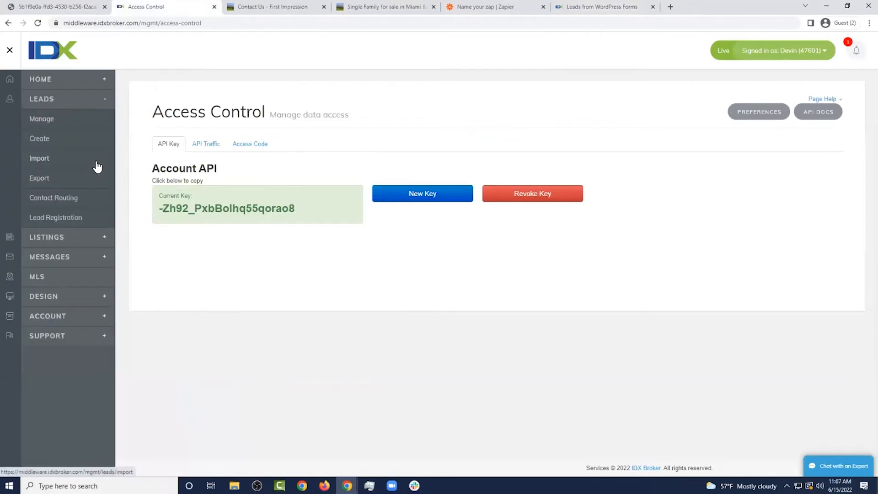
{"action": "left_click", "coordinate": [70, 198]}
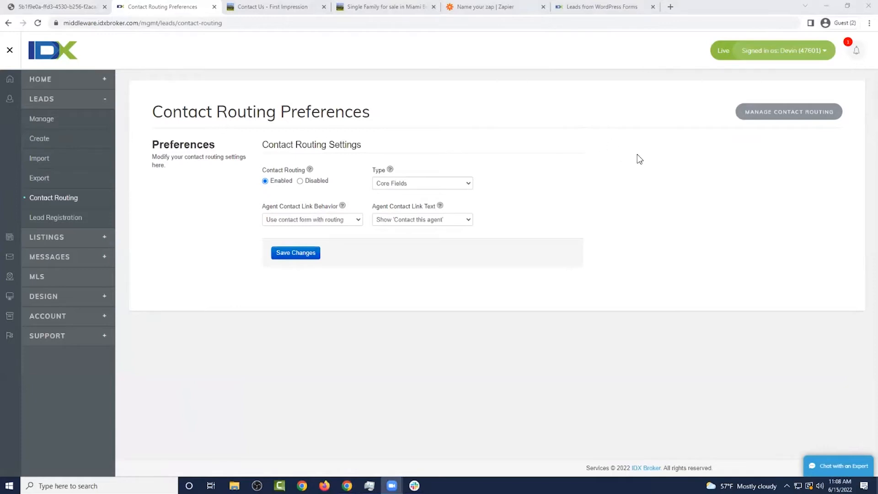
{"action": "left_click", "coordinate": [789, 112]}
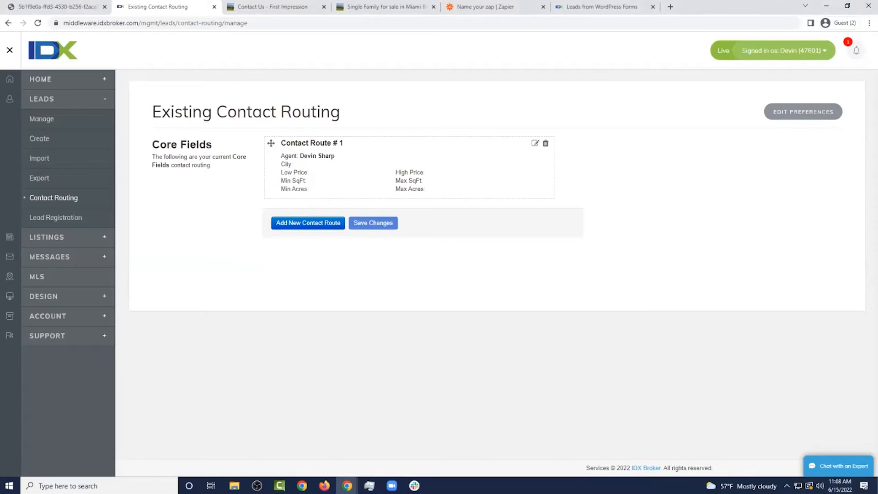
{"action": "left_click", "coordinate": [803, 111]}
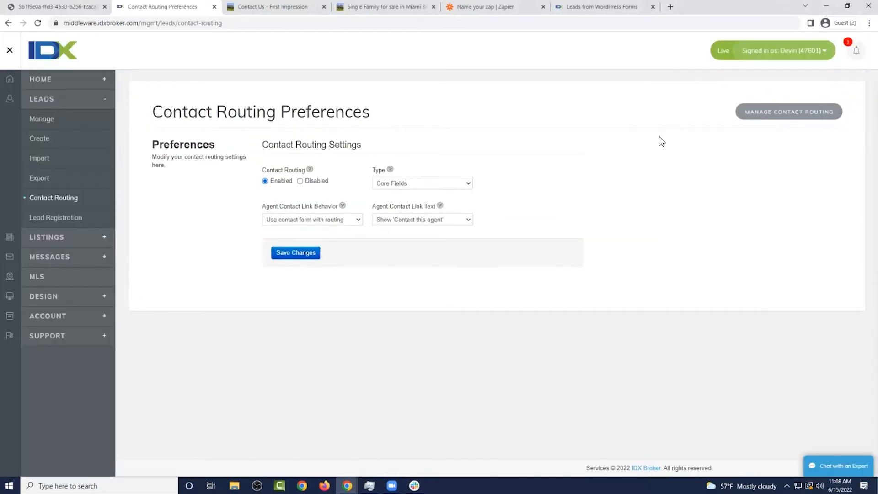
{"action": "left_click", "coordinate": [789, 112]}
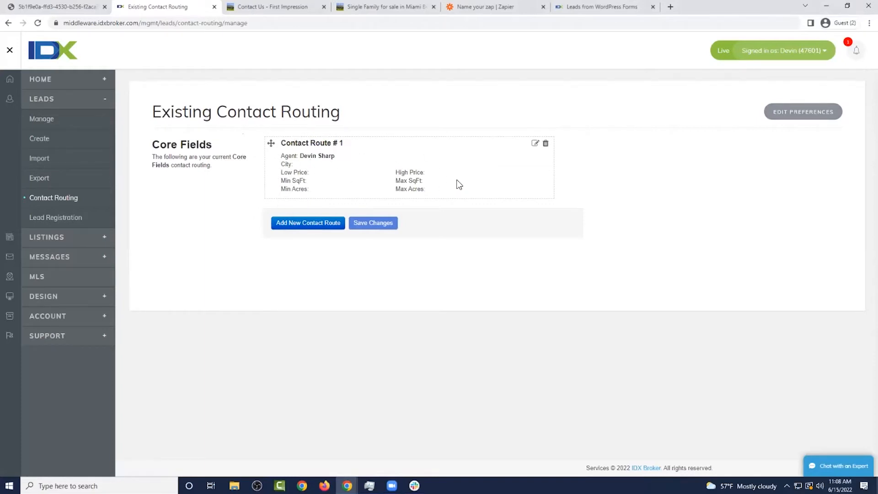
Add a contact route for Test Agent covering Aloma, Bal Harbour and Bay Harbor Islands, and save it
{"action": "left_click", "coordinate": [337, 222]}
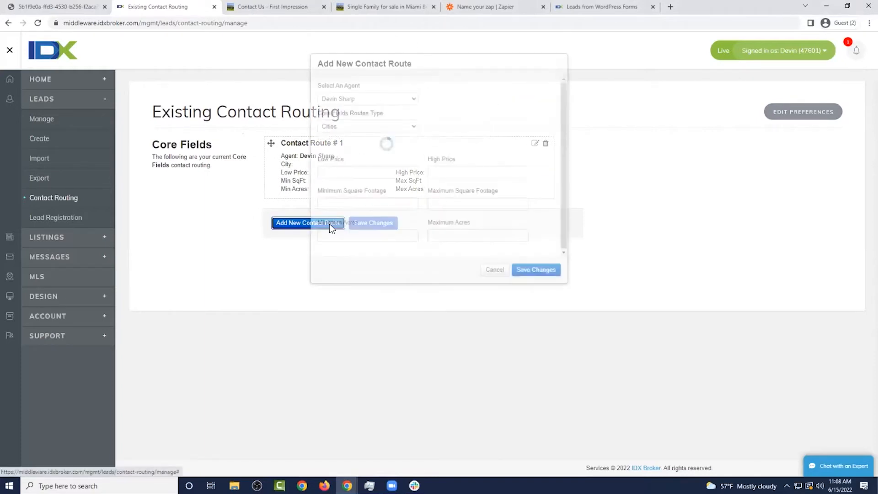
{"action": "left_click", "coordinate": [374, 186]}
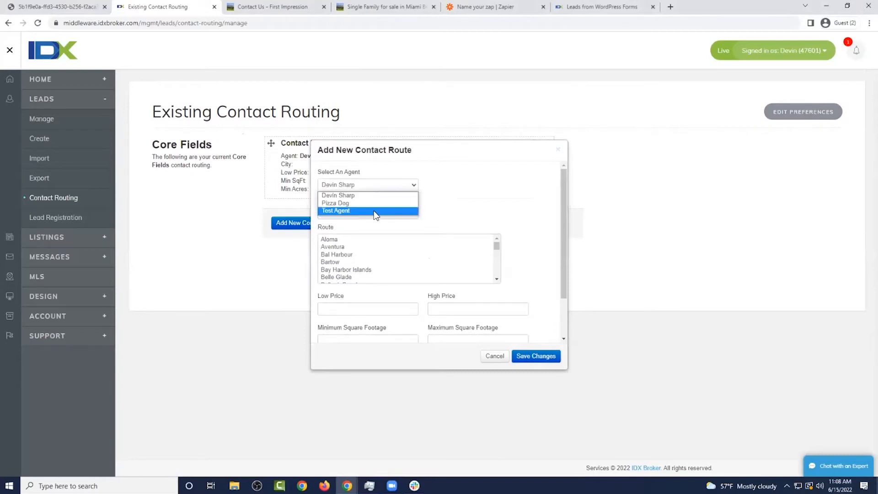
{"action": "left_click", "coordinate": [374, 211]}
{"action": "left_click", "coordinate": [386, 262]}
{"action": "scroll", "coordinate": [531, 212], "scroll_direction": "down", "scroll_amount": 1}
{"action": "left_click", "coordinate": [376, 223]}
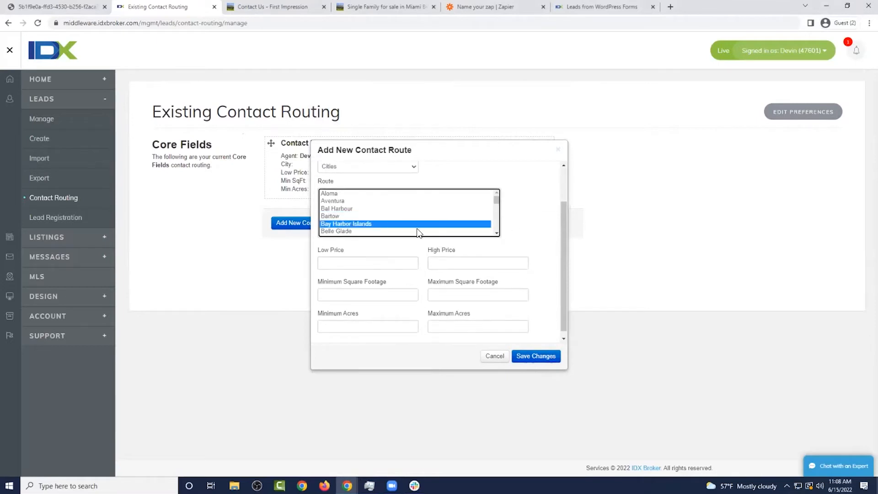
{"action": "left_click", "coordinate": [359, 194], "text": "ctrl"}
{"action": "left_click", "coordinate": [358, 209], "text": "ctrl"}
{"action": "scroll", "coordinate": [433, 219], "scroll_direction": "down", "scroll_amount": 3}
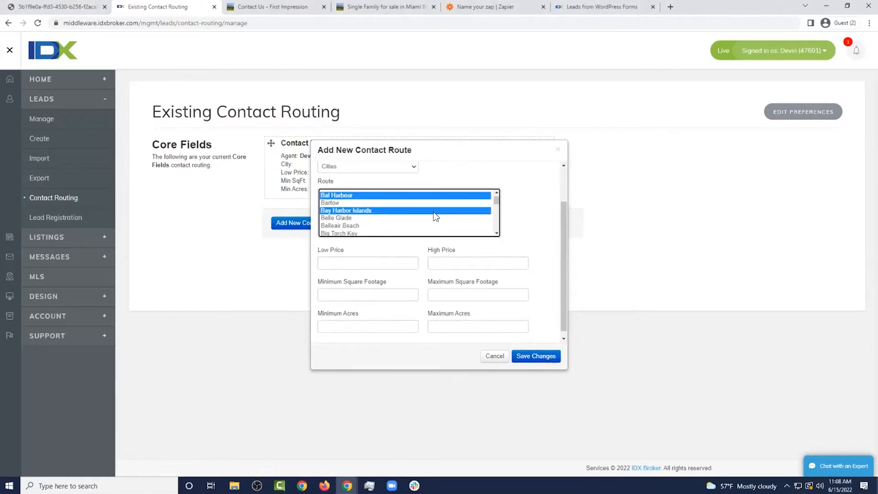
{"action": "scroll", "coordinate": [435, 221], "scroll_direction": "up", "scroll_amount": 3}
{"action": "left_click", "coordinate": [395, 257]}
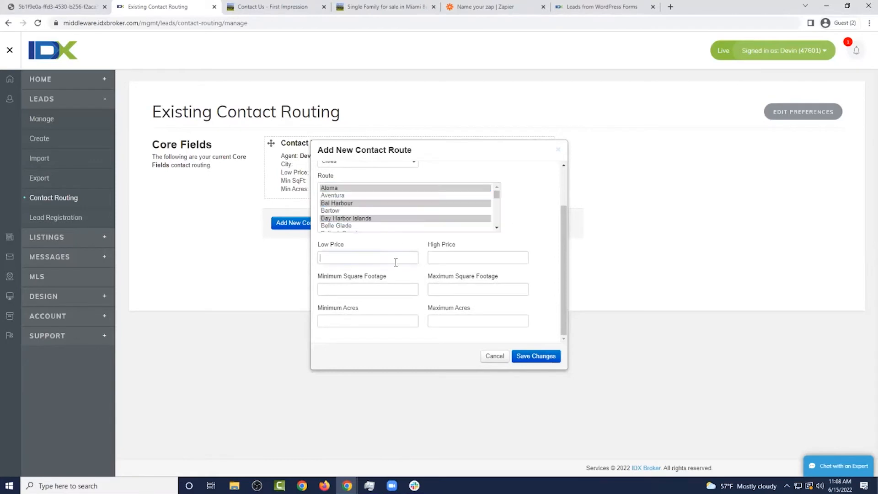
{"action": "left_click", "coordinate": [542, 356]}
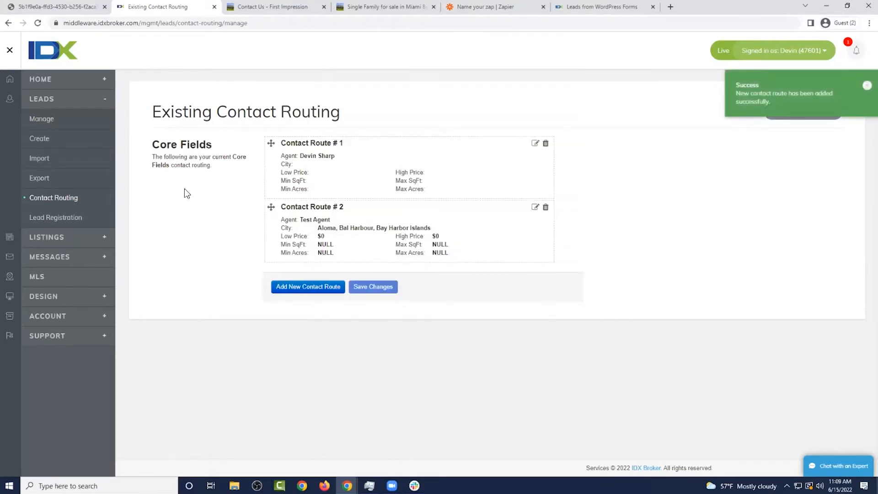
Check the agent list under Account > Users > Agents, then return to Contact Routing Preferences
{"action": "left_click", "coordinate": [102, 324]}
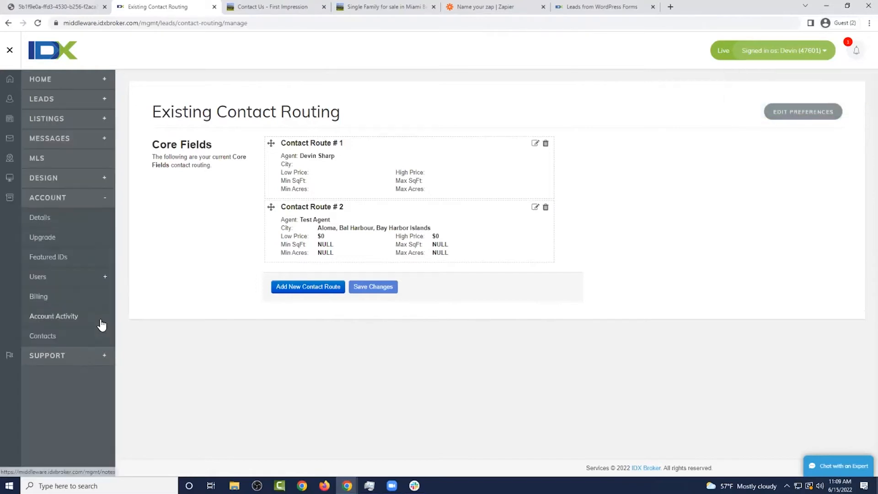
{"action": "left_click", "coordinate": [87, 278]}
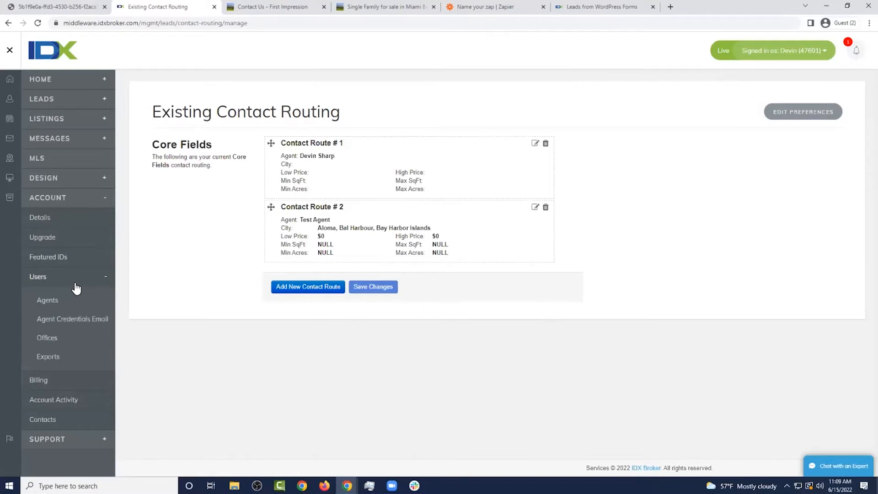
{"action": "left_click", "coordinate": [51, 302]}
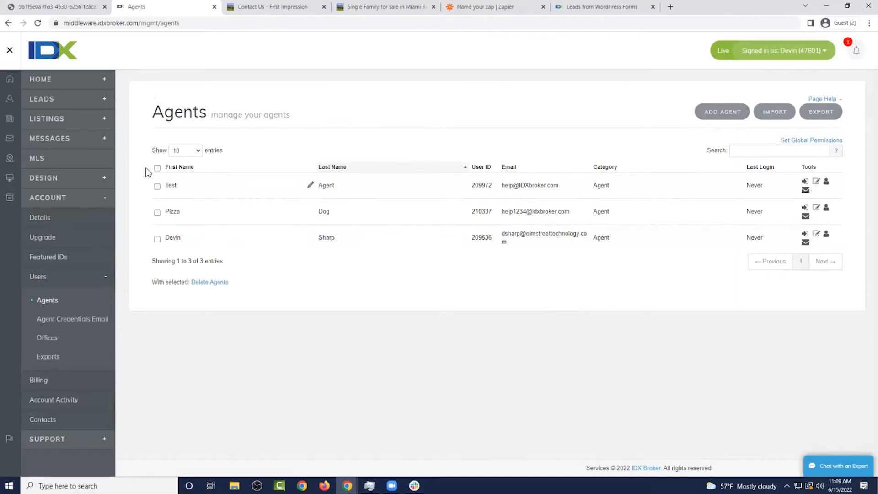
{"action": "left_click", "coordinate": [92, 103]}
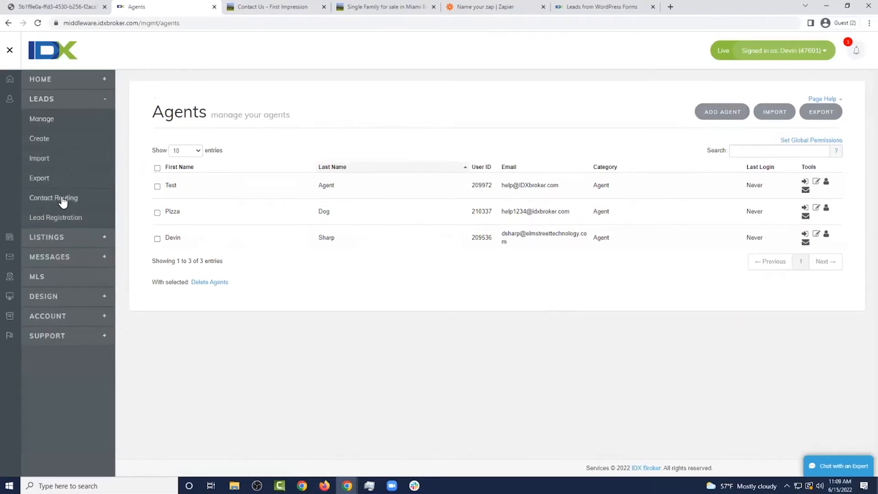
{"action": "left_click", "coordinate": [62, 198]}
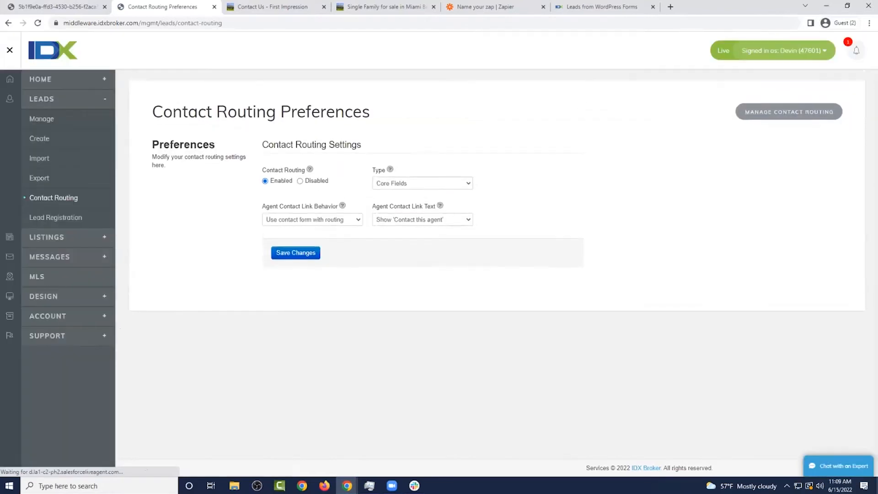
{"action": "left_click", "coordinate": [789, 112]}
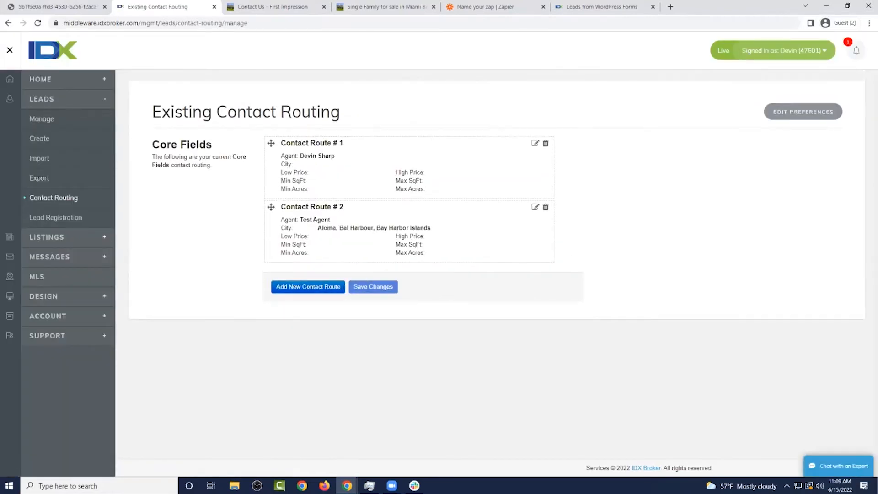
{"action": "left_click", "coordinate": [68, 199]}
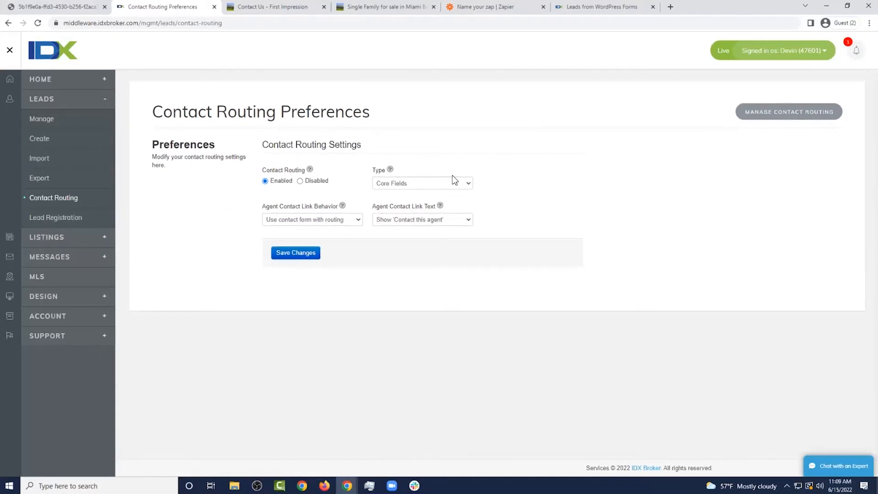
Review the routing type options, keep Core Fields, and open Leads > Manage to list the leads
{"action": "left_click", "coordinate": [415, 183]}
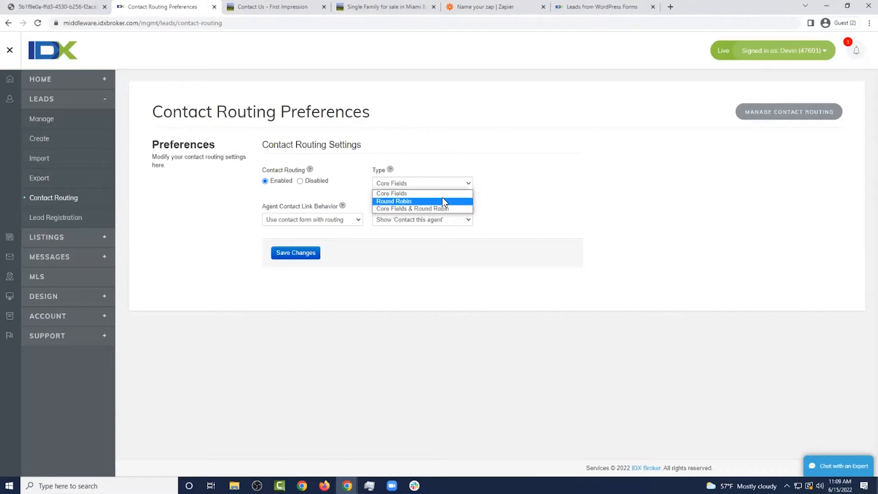
{"action": "left_click", "coordinate": [465, 178]}
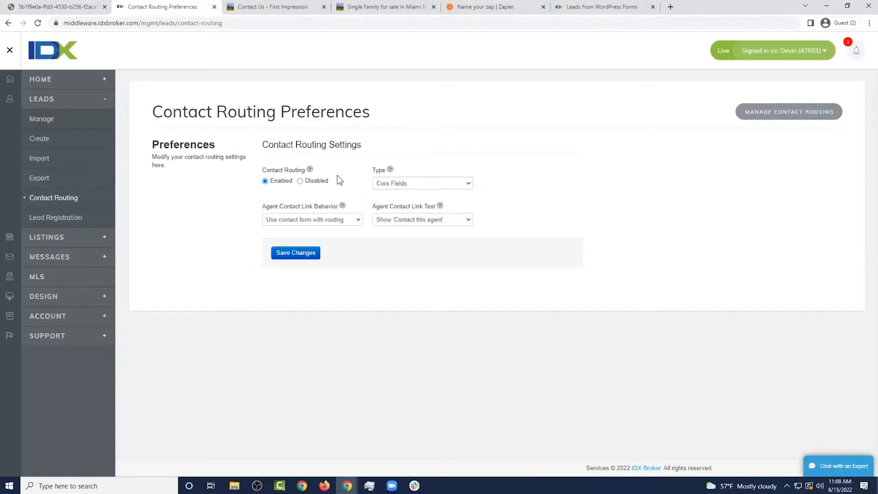
{"action": "left_click", "coordinate": [46, 121]}
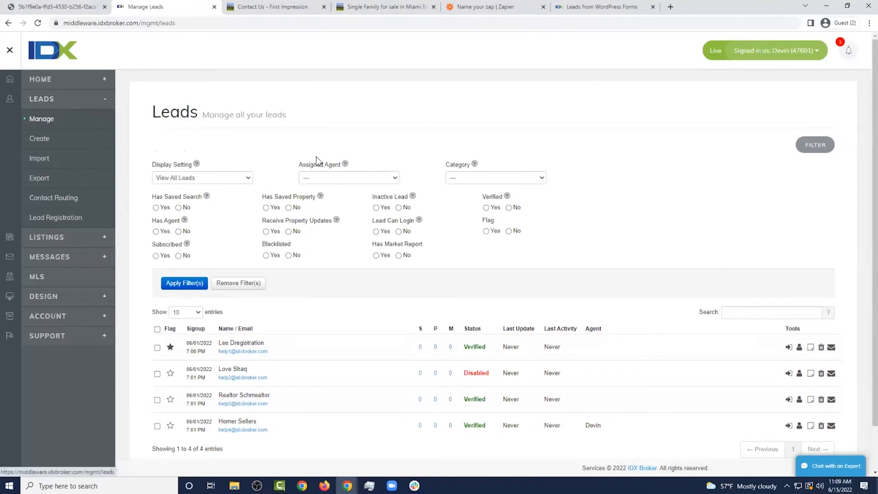
{"action": "scroll", "coordinate": [320, 165], "scroll_direction": "down", "scroll_amount": 1}
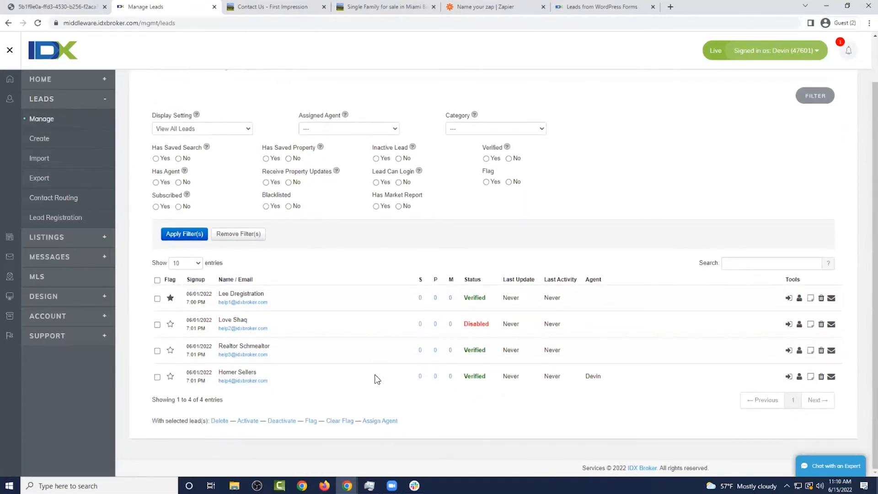
{"action": "double_click", "coordinate": [590, 377]}
{"action": "left_click_drag", "start_coordinate": [464, 297], "coordinate": [486, 297]}
{"action": "left_click", "coordinate": [498, 256]}
{"action": "left_click_drag", "start_coordinate": [496, 298], "coordinate": [471, 299]}
{"action": "left_click", "coordinate": [494, 262]}
{"action": "left_click_drag", "start_coordinate": [187, 301], "coordinate": [208, 304]}
{"action": "left_click", "coordinate": [469, 241]}
Open the first lead and browse its traffic history, property updates, saved properties and saved searches
{"action": "left_click", "coordinate": [799, 298]}
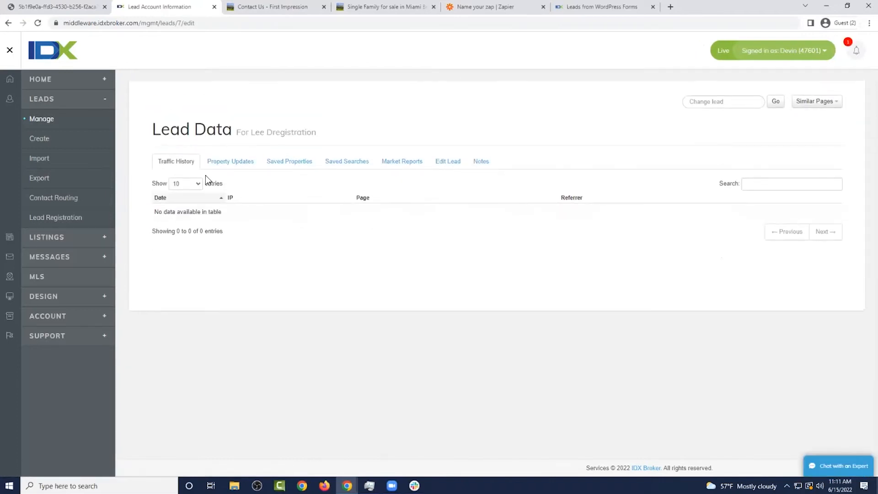
{"action": "left_click_drag", "start_coordinate": [248, 230], "coordinate": [161, 210]}
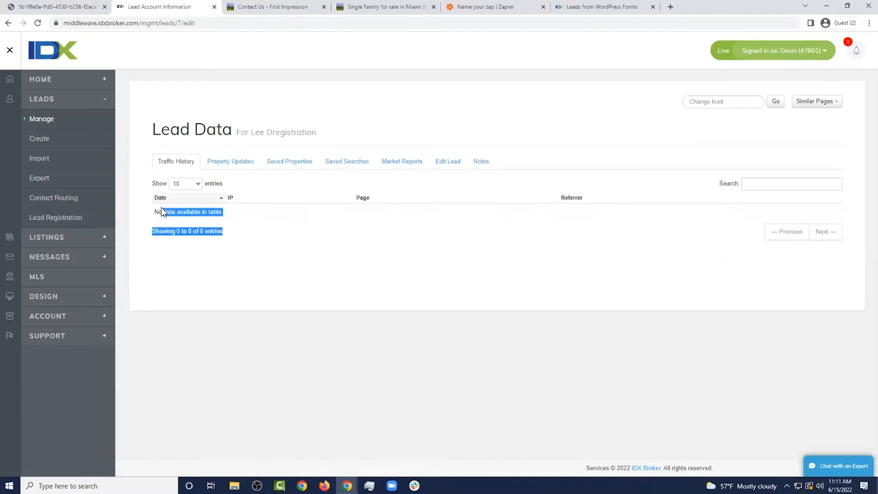
{"action": "left_click", "coordinate": [284, 184]}
{"action": "left_click", "coordinate": [232, 166]}
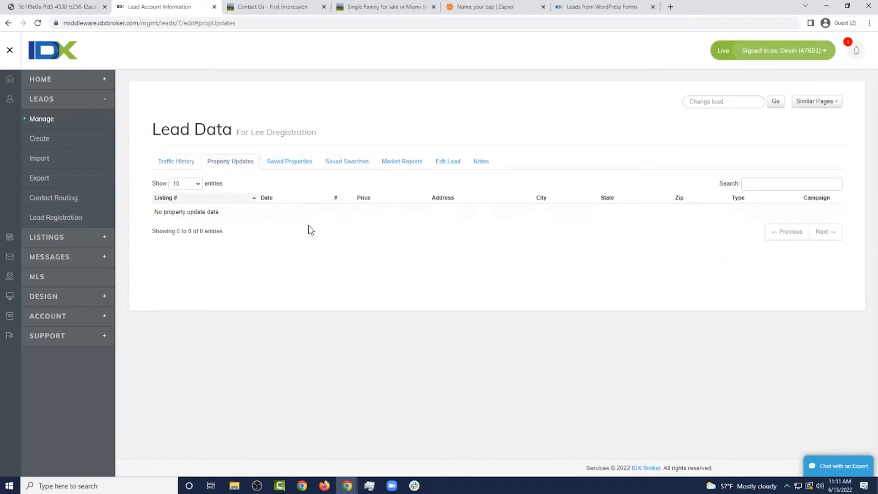
{"action": "left_click", "coordinate": [289, 167]}
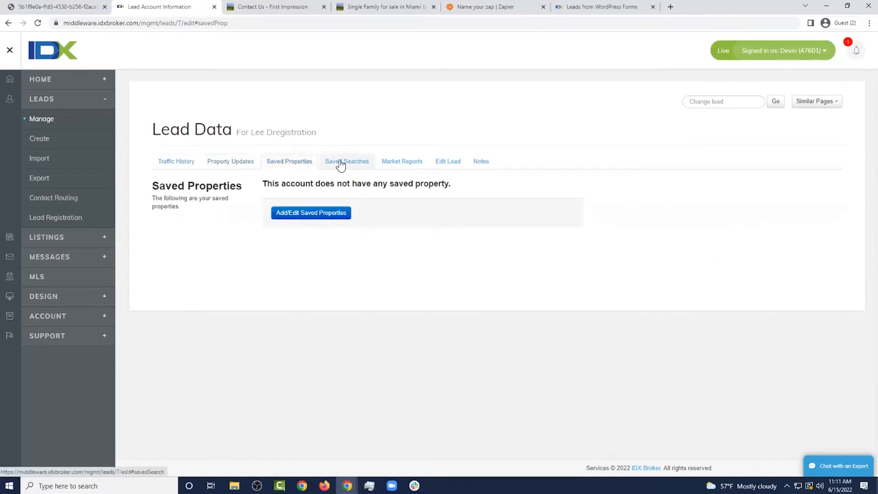
{"action": "left_click", "coordinate": [349, 161]}
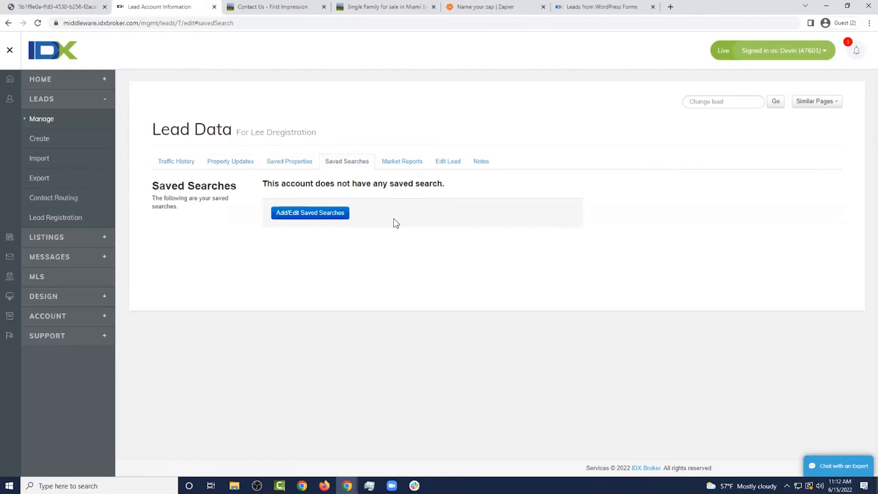
{"action": "left_click", "coordinate": [318, 219]}
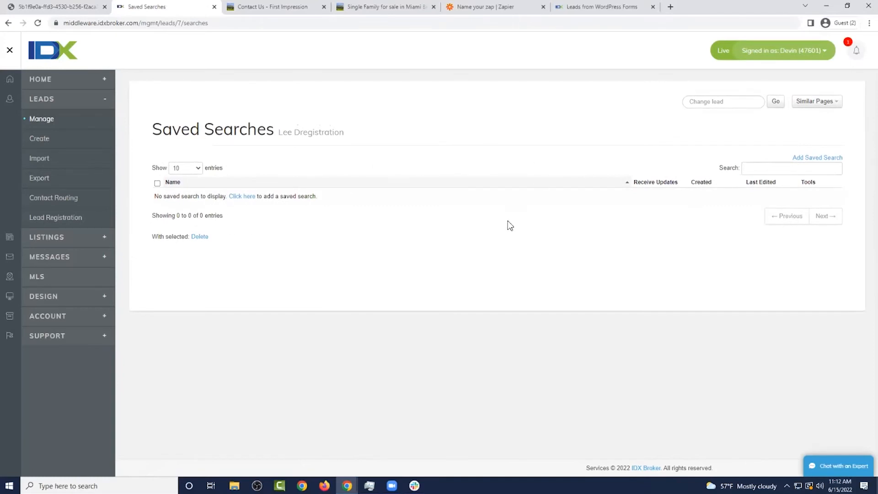
{"action": "left_click", "coordinate": [52, 119]}
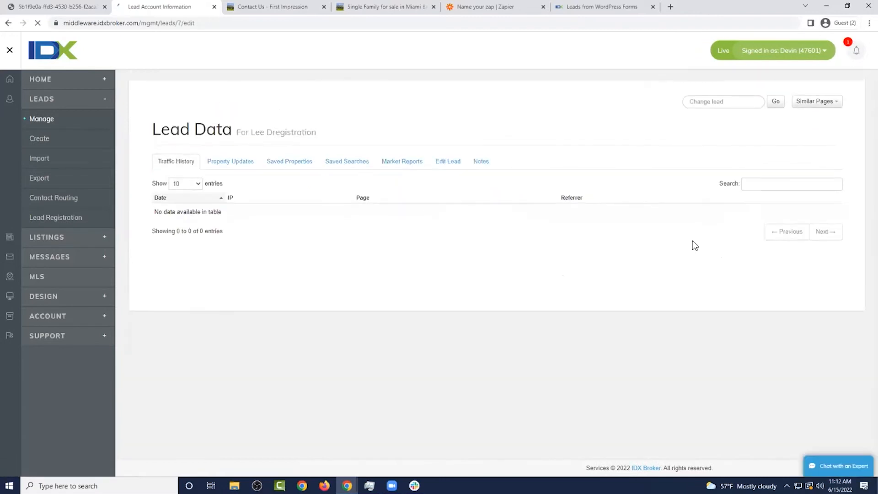
View the lead's market reports, then bring up its editable Account / Contact form
{"action": "left_click", "coordinate": [401, 170]}
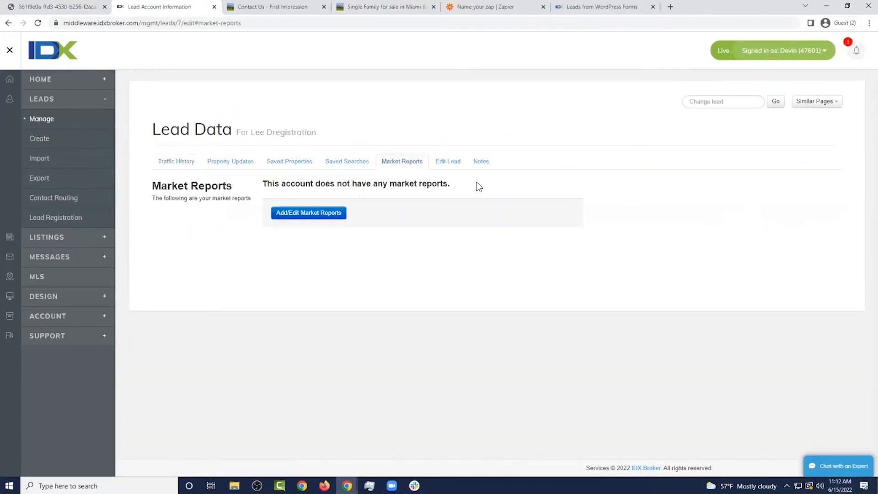
{"action": "left_click", "coordinate": [458, 166]}
{"action": "scroll", "coordinate": [579, 207], "scroll_direction": "down", "scroll_amount": 3}
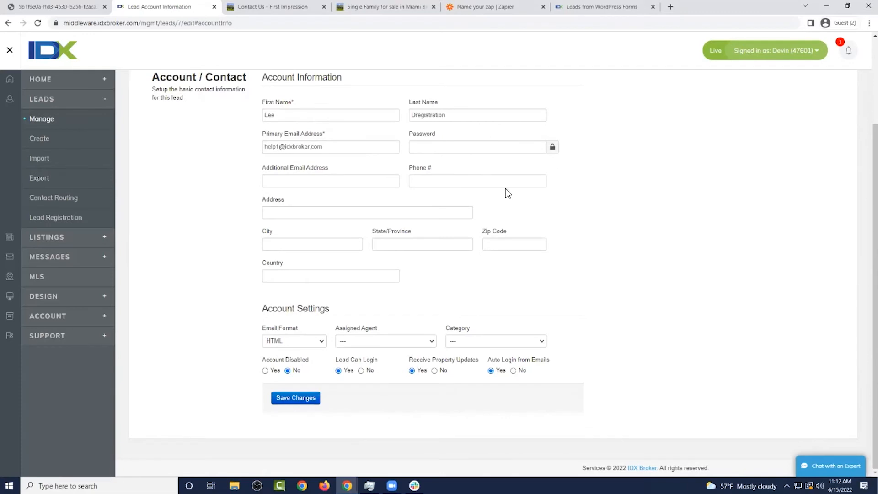
Review the lead's Notes tab, pointing out the IDX Control Panel creation note, then go to Leads > Import
{"action": "scroll", "coordinate": [356, 224], "scroll_direction": "up", "scroll_amount": 3}
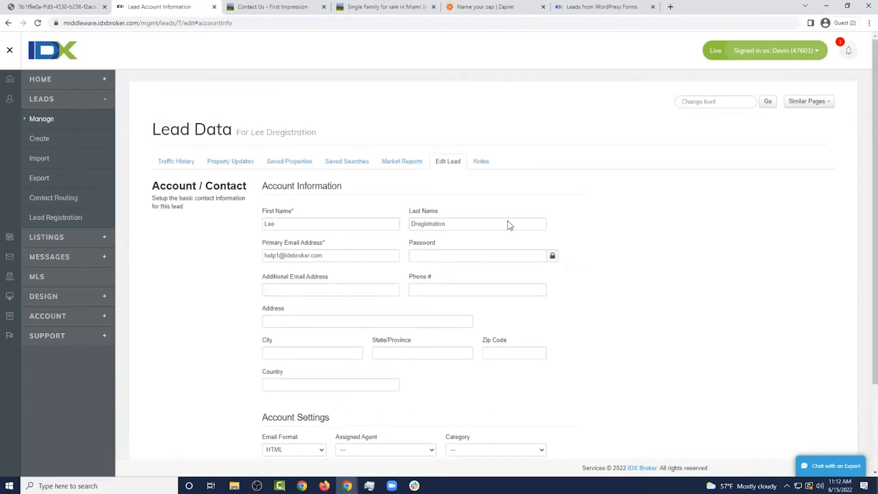
{"action": "left_click", "coordinate": [477, 164]}
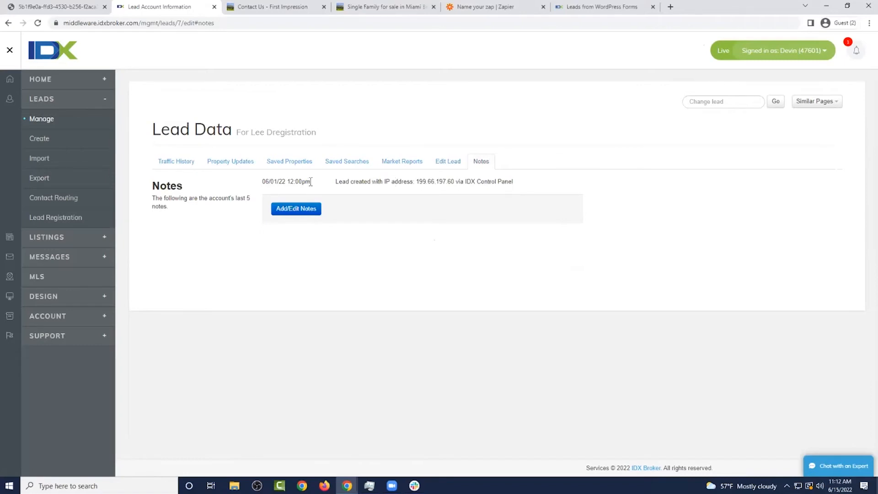
{"action": "left_click_drag", "start_coordinate": [264, 186], "coordinate": [455, 190]}
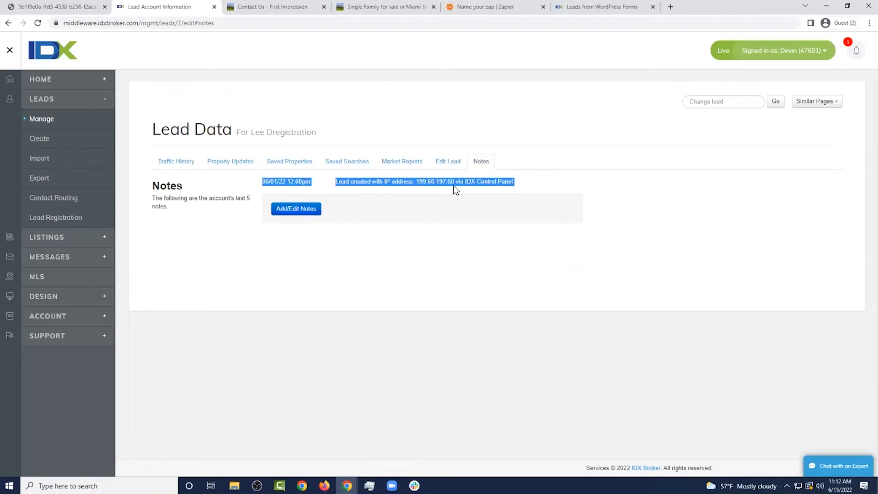
{"action": "left_click_drag", "start_coordinate": [521, 188], "coordinate": [465, 183]}
{"action": "left_click", "coordinate": [506, 180]}
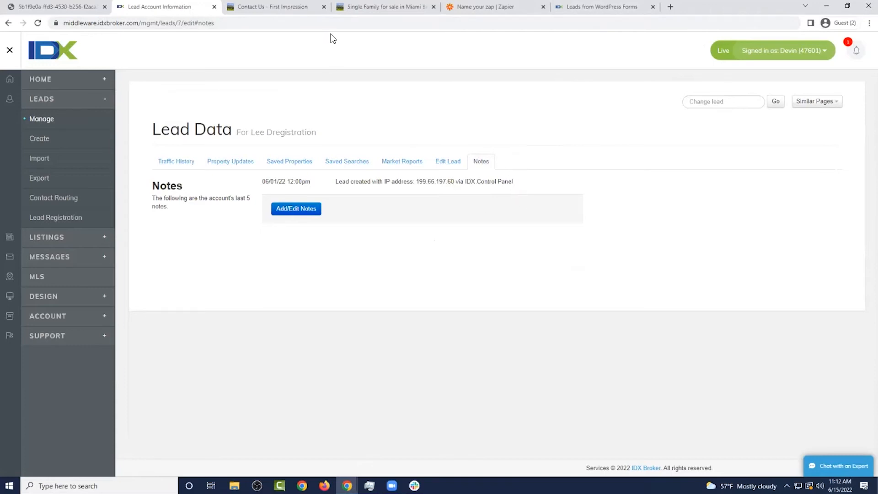
{"action": "left_click_drag", "start_coordinate": [300, 181], "coordinate": [490, 185]}
{"action": "left_click", "coordinate": [517, 185]}
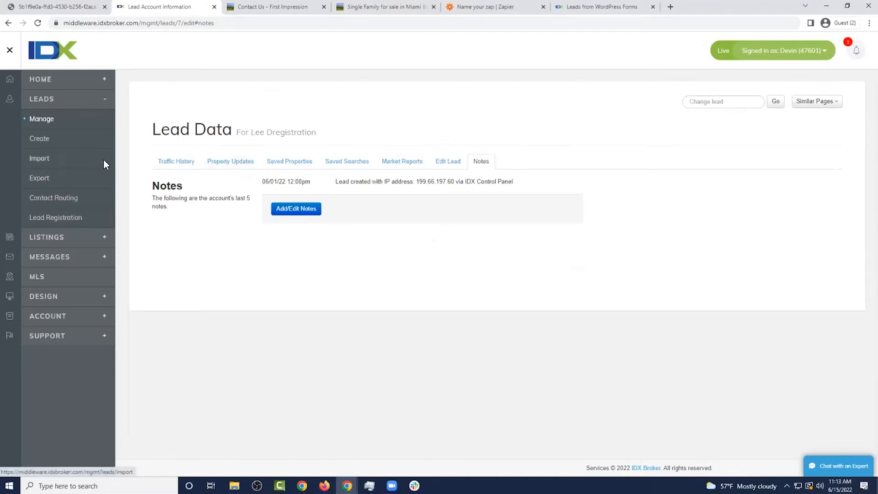
{"action": "left_click", "coordinate": [49, 164]}
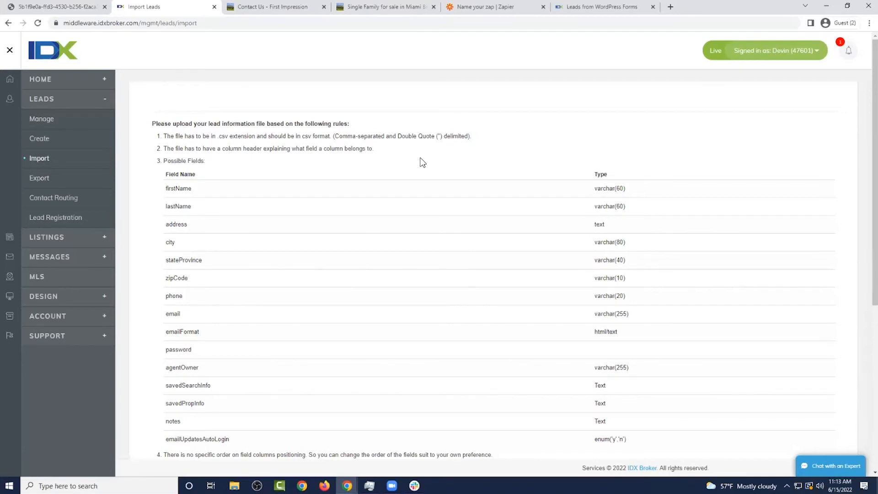
Review the import fields table, highlighting firstName and its varchar(60) type, then go to Leads > Export
{"action": "scroll", "coordinate": [421, 158], "scroll_direction": "down", "scroll_amount": 1}
{"action": "left_click_drag", "start_coordinate": [165, 130], "coordinate": [608, 406]}
{"action": "left_click", "coordinate": [608, 405]}
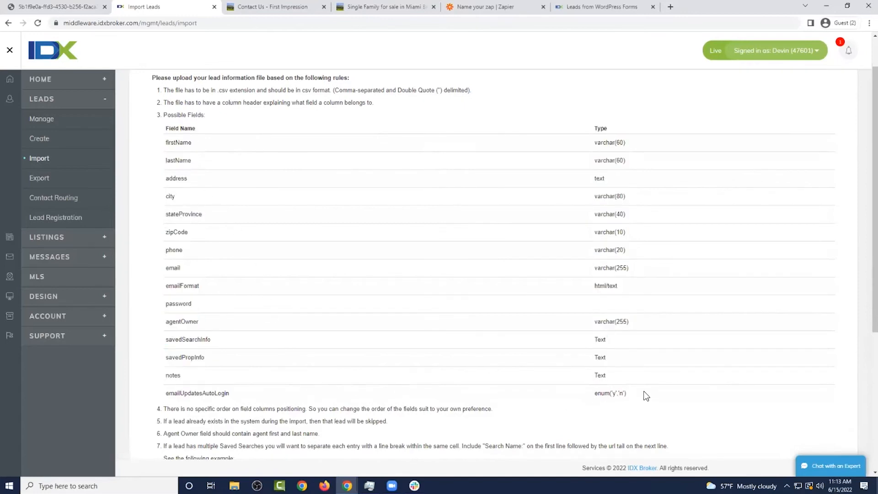
{"action": "scroll", "coordinate": [375, 272], "scroll_direction": "down", "scroll_amount": 3}
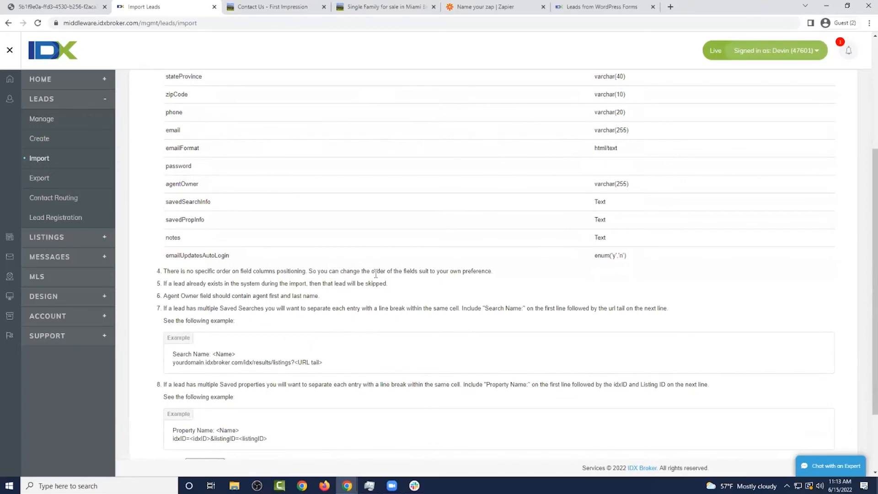
{"action": "scroll", "coordinate": [375, 274], "scroll_direction": "up", "scroll_amount": 4}
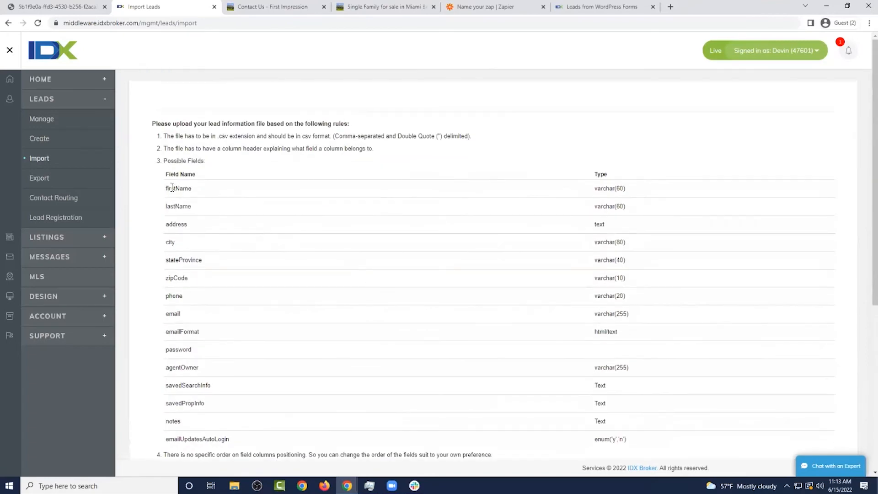
{"action": "left_click_drag", "start_coordinate": [167, 188], "coordinate": [192, 191]}
{"action": "left_click", "coordinate": [615, 192]}
{"action": "left_click_drag", "start_coordinate": [607, 188], "coordinate": [593, 191]}
{"action": "left_click", "coordinate": [620, 192]}
{"action": "scroll", "coordinate": [157, 226], "scroll_direction": "down", "scroll_amount": 5}
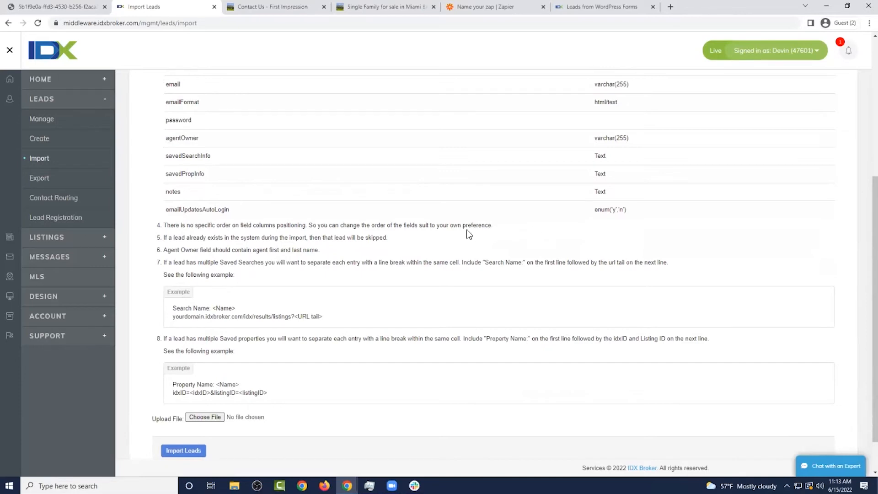
{"action": "scroll", "coordinate": [448, 238], "scroll_direction": "down", "scroll_amount": 2}
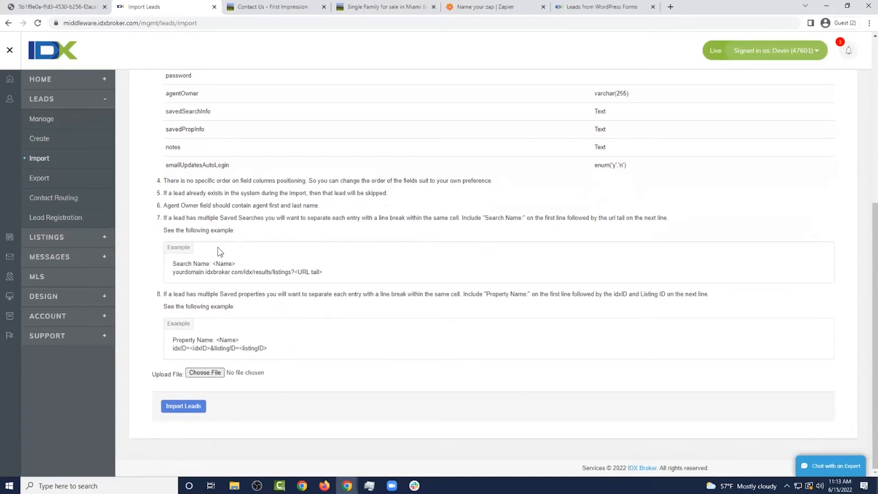
{"action": "left_click", "coordinate": [60, 185]}
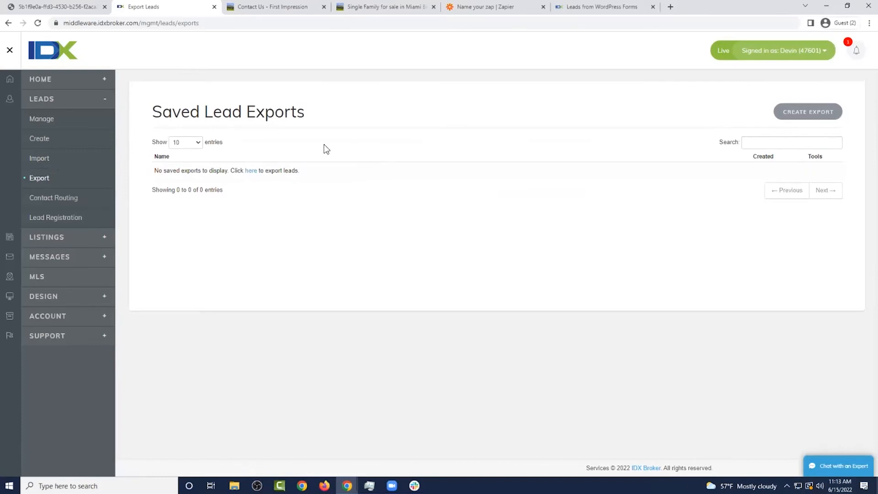
Try starting an export, check the new-lead form's First and Last Name fields, then return to Lead Registration
{"action": "left_click", "coordinate": [255, 171]}
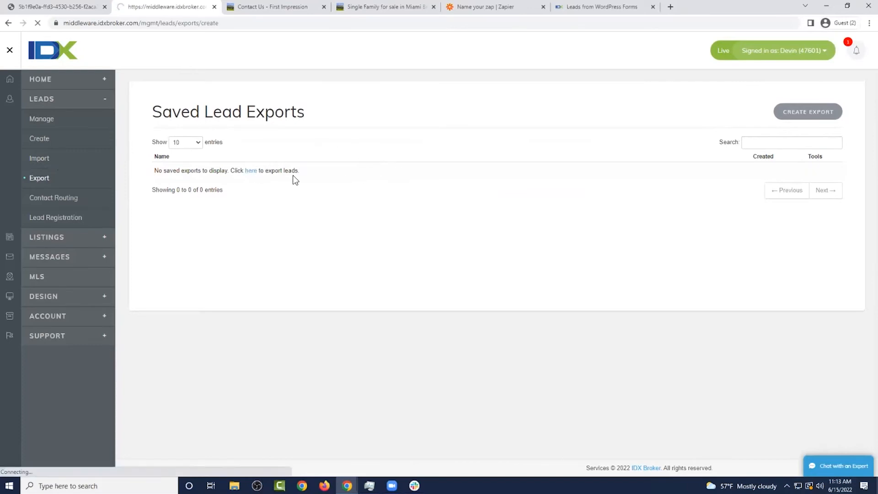
{"action": "scroll", "coordinate": [366, 193], "scroll_direction": "down", "scroll_amount": 4}
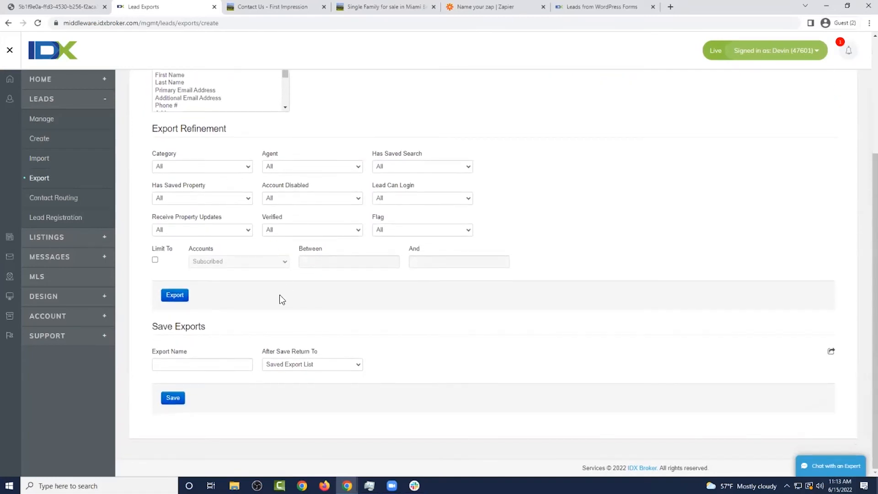
{"action": "left_click", "coordinate": [45, 139]}
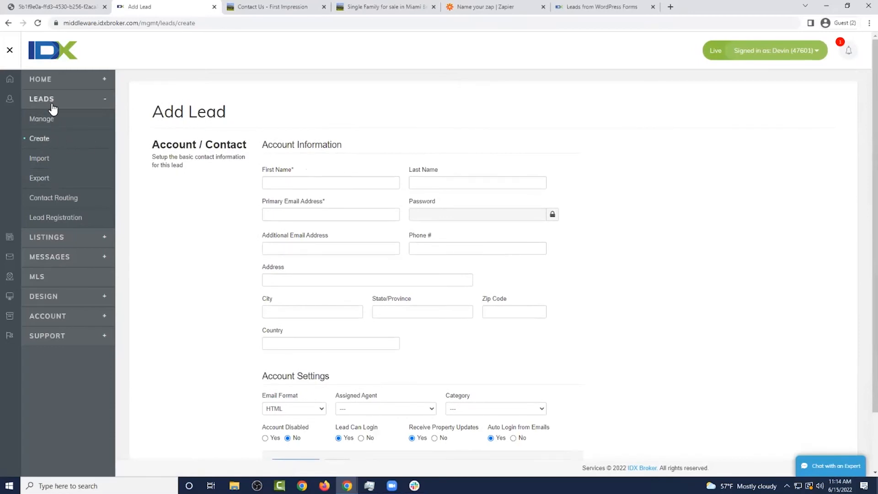
{"action": "left_click", "coordinate": [366, 183]}
{"action": "left_click", "coordinate": [467, 184]}
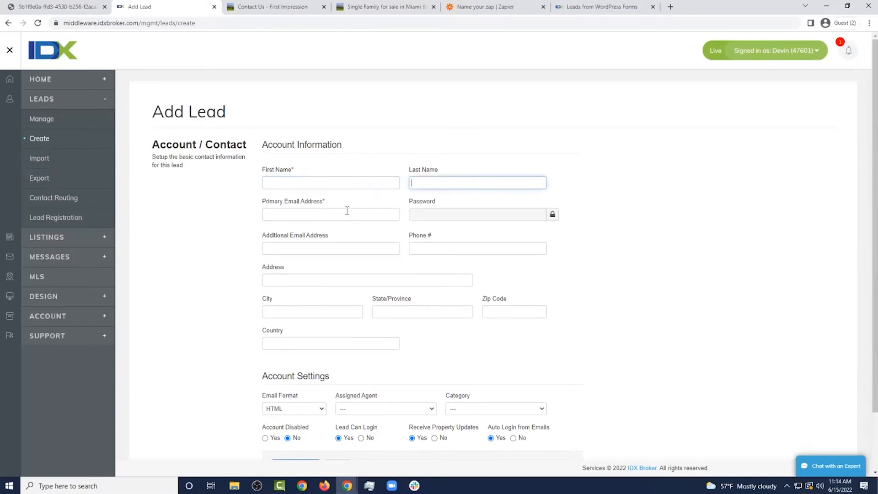
{"action": "scroll", "coordinate": [349, 209], "scroll_direction": "down", "scroll_amount": 2}
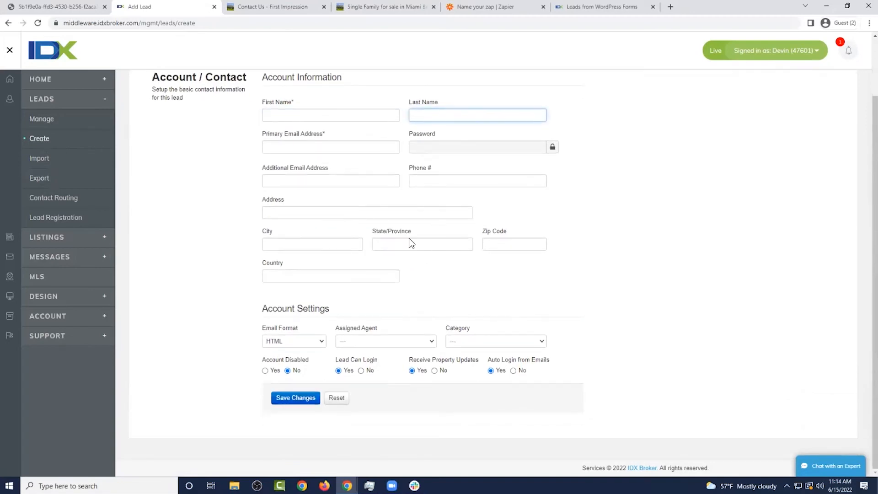
{"action": "left_click", "coordinate": [64, 124]}
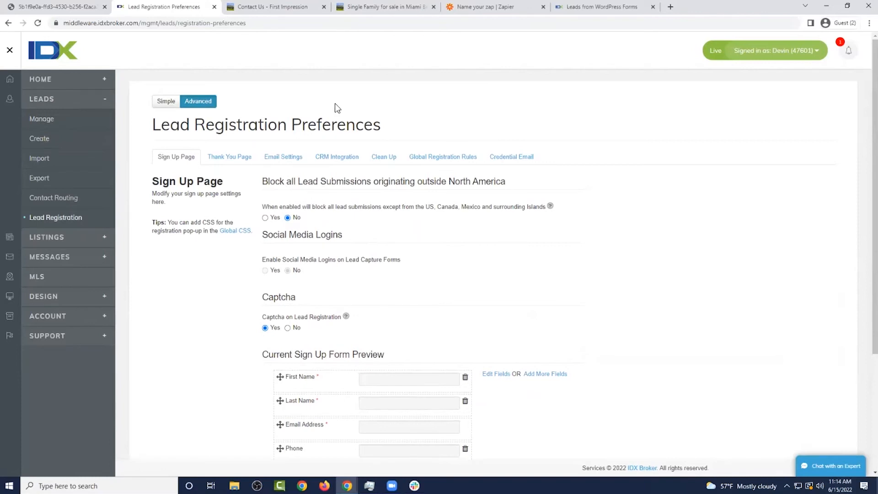
{"action": "left_click", "coordinate": [265, 7]}
{"action": "left_click", "coordinate": [390, 7]}
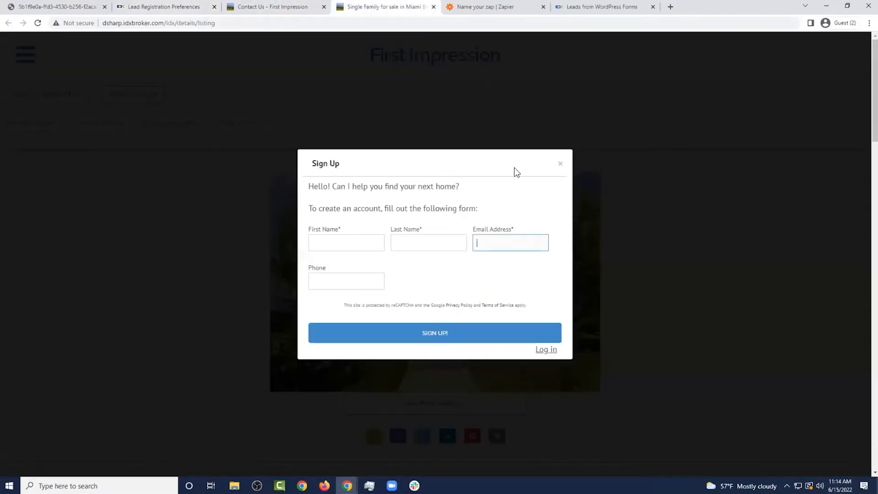
{"action": "left_click", "coordinate": [281, 8]}
{"action": "left_click", "coordinate": [187, 7]}
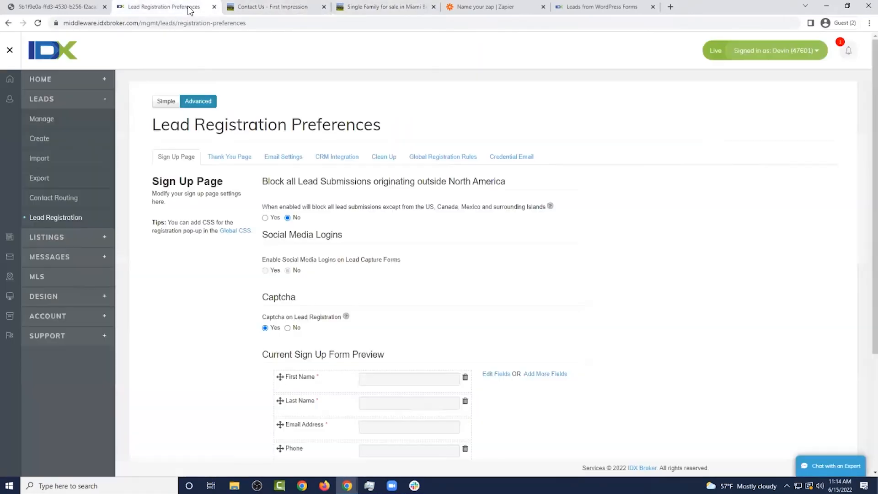
{"action": "scroll", "coordinate": [490, 234], "scroll_direction": "down", "scroll_amount": 4}
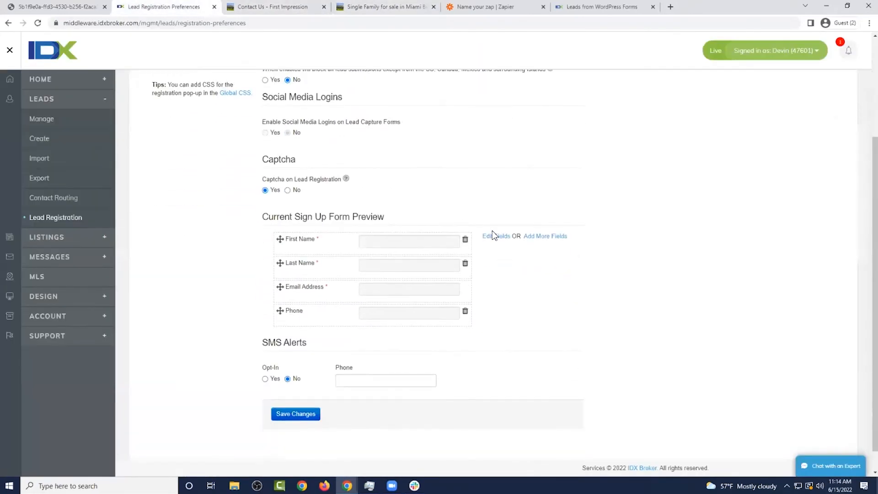
{"action": "left_click_drag", "start_coordinate": [267, 193], "coordinate": [409, 196]}
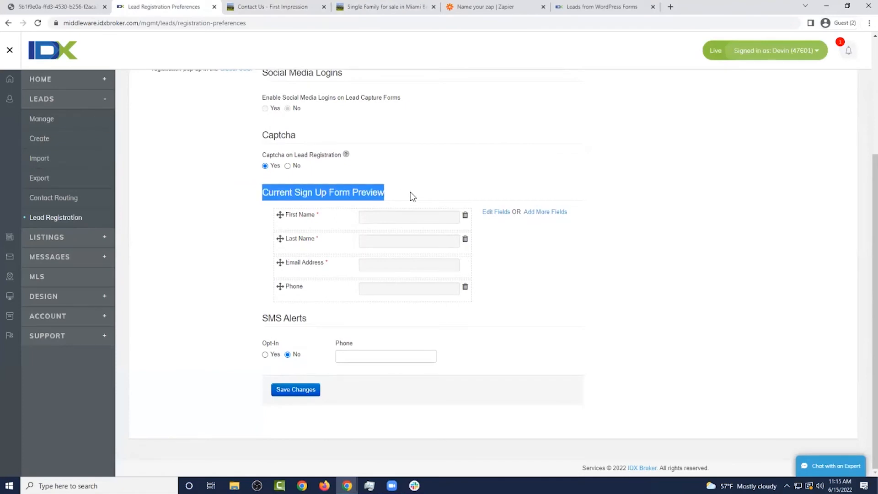
{"action": "left_click", "coordinate": [411, 196]}
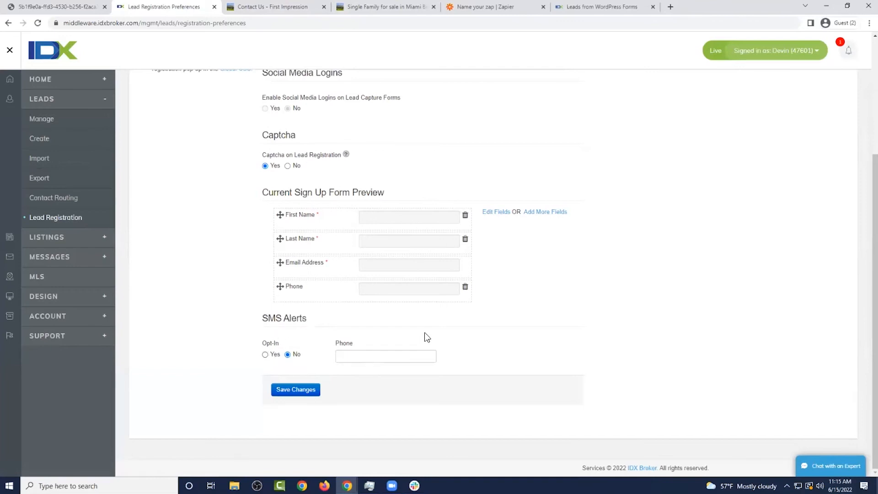
{"action": "scroll", "coordinate": [432, 339], "scroll_direction": "up", "scroll_amount": 2}
{"action": "scroll", "coordinate": [430, 341], "scroll_direction": "down", "scroll_amount": 2}
{"action": "scroll", "coordinate": [394, 344], "scroll_direction": "up", "scroll_amount": 2}
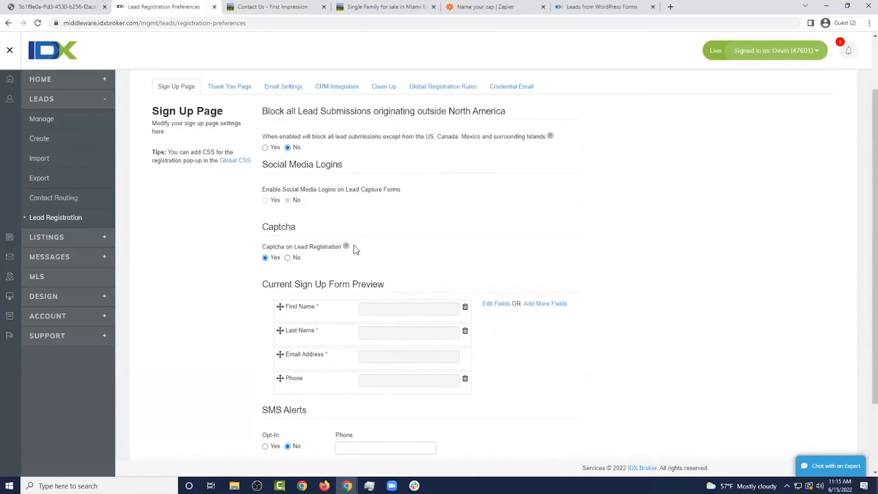
Open the Thank You Page settings and compare them with the thank-you message on the contact page
{"action": "left_click", "coordinate": [238, 89]}
{"action": "scroll", "coordinate": [457, 158], "scroll_direction": "down", "scroll_amount": 1}
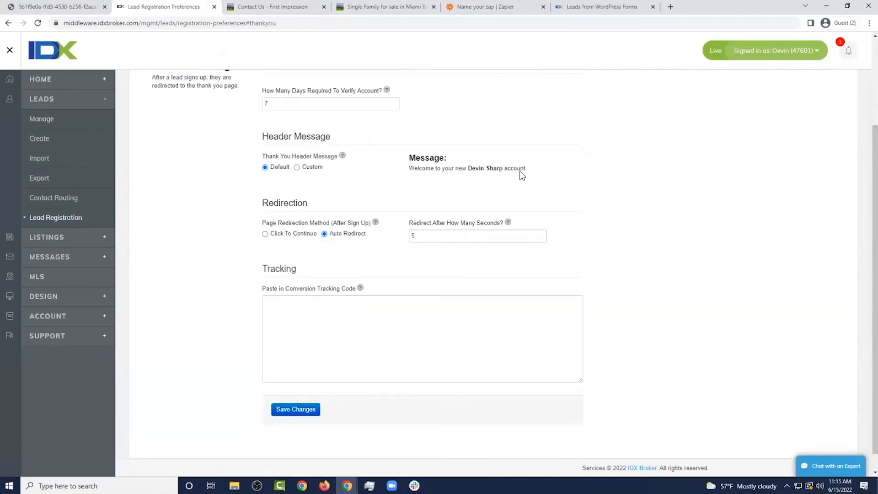
{"action": "scroll", "coordinate": [551, 181], "scroll_direction": "up", "scroll_amount": 2}
{"action": "scroll", "coordinate": [564, 186], "scroll_direction": "down", "scroll_amount": 2}
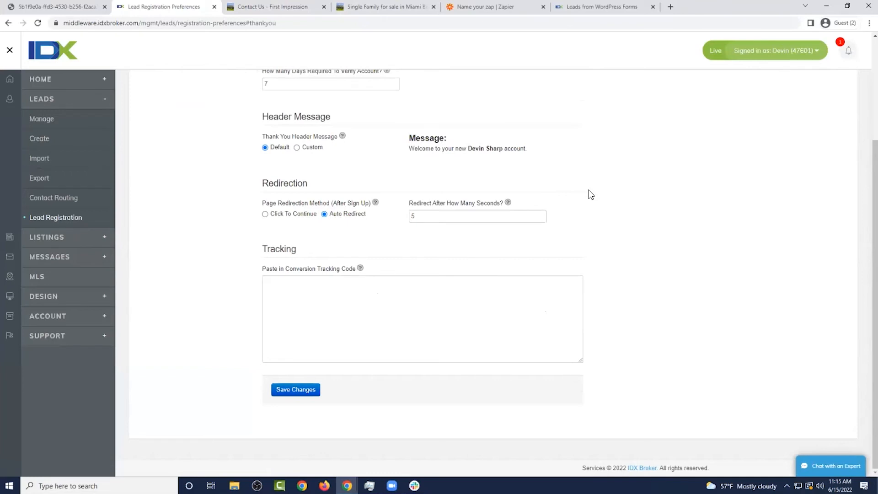
{"action": "left_click", "coordinate": [297, 7]}
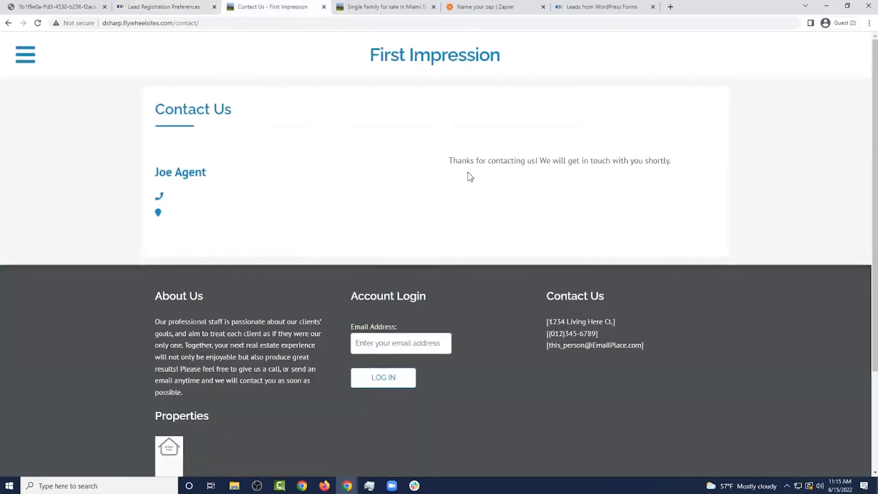
{"action": "left_click", "coordinate": [166, 5]}
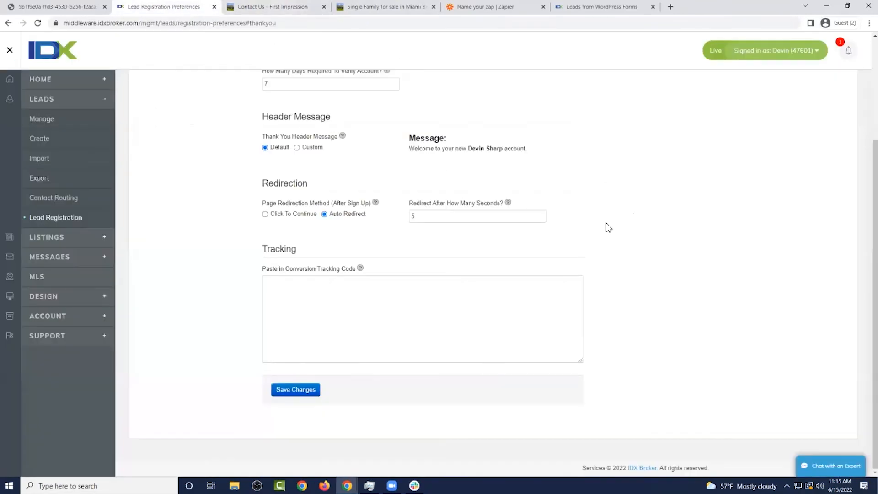
{"action": "scroll", "coordinate": [492, 171], "scroll_direction": "up", "scroll_amount": 1}
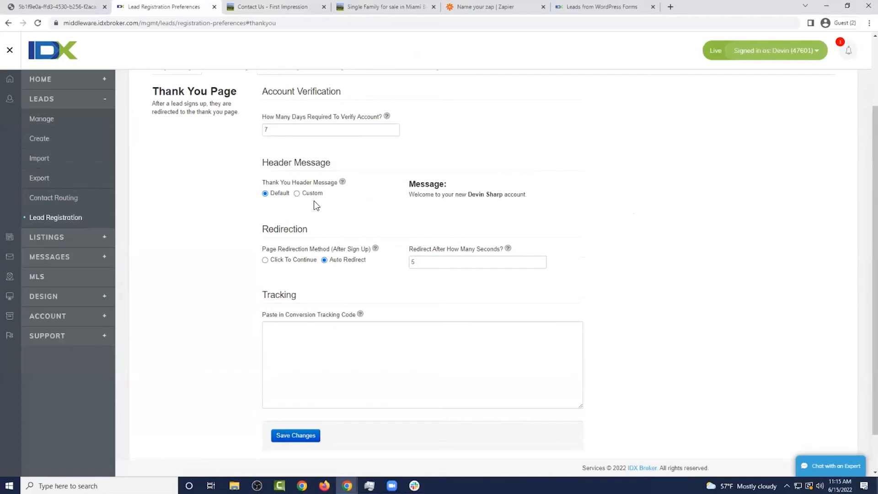
Set the Thank You header message to Custom and keep redirection on Auto Redirect
{"action": "left_click", "coordinate": [297, 194]}
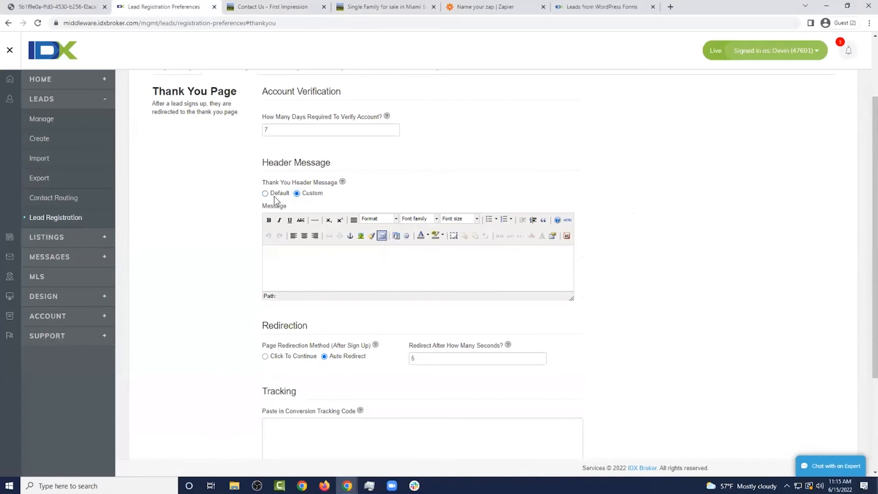
{"action": "left_click", "coordinate": [266, 194]}
{"action": "left_click_drag", "start_coordinate": [502, 197], "coordinate": [472, 197]}
{"action": "left_click", "coordinate": [320, 193]}
{"action": "scroll", "coordinate": [439, 190], "scroll_direction": "down", "scroll_amount": 1}
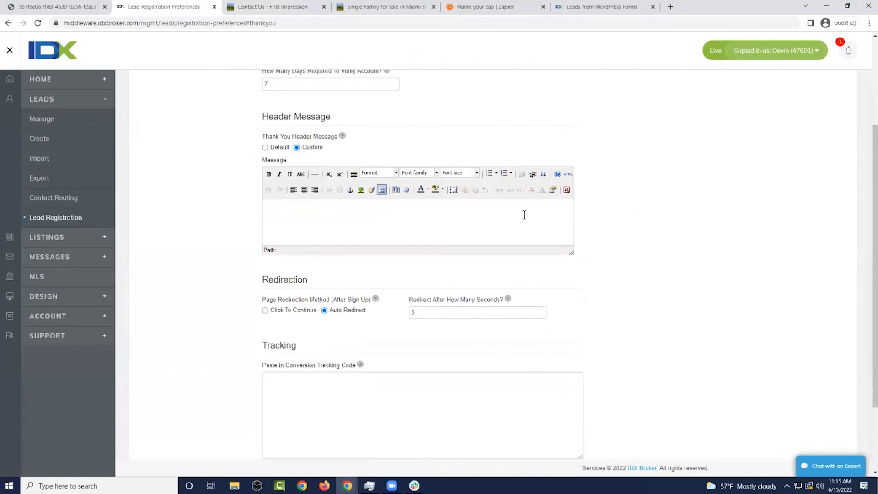
{"action": "scroll", "coordinate": [575, 213], "scroll_direction": "down", "scroll_amount": 1}
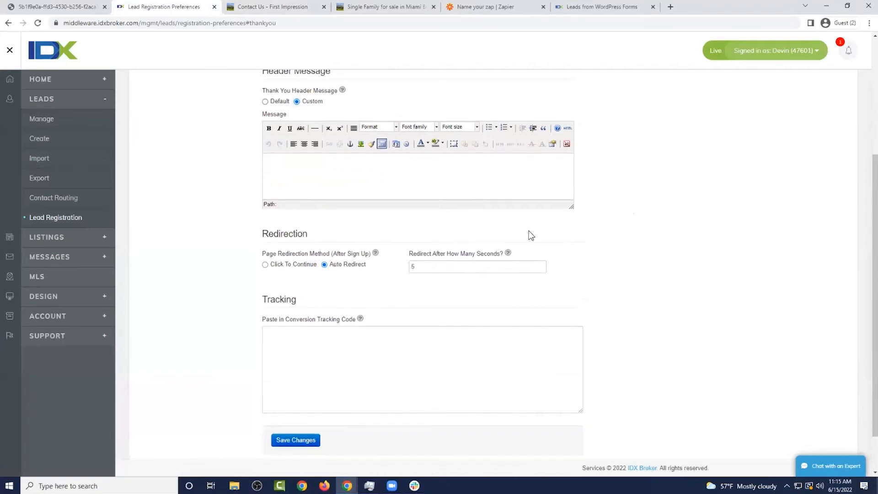
{"action": "left_click", "coordinate": [293, 263]}
{"action": "left_click", "coordinate": [327, 266]}
Open Email Settings without saving the Thank You Page changes and review the verification email template
{"action": "left_click", "coordinate": [279, 8]}
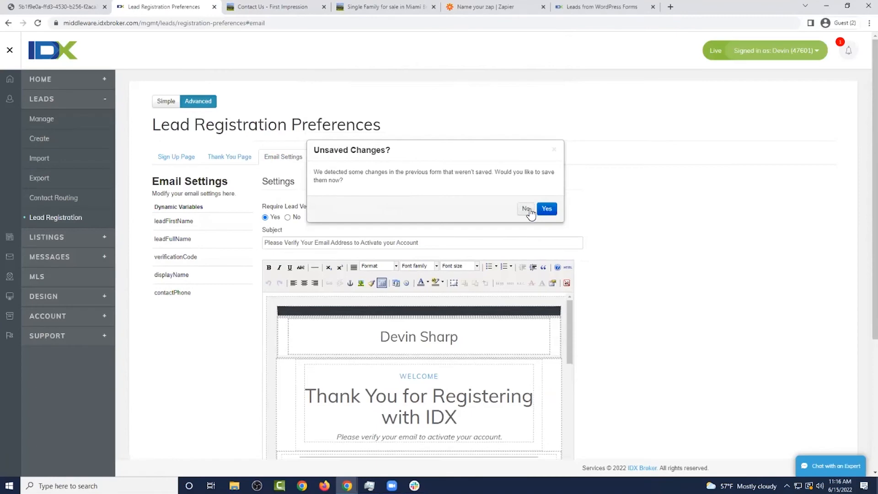
{"action": "left_click", "coordinate": [525, 209]}
{"action": "scroll", "coordinate": [595, 210], "scroll_direction": "down", "scroll_amount": 1}
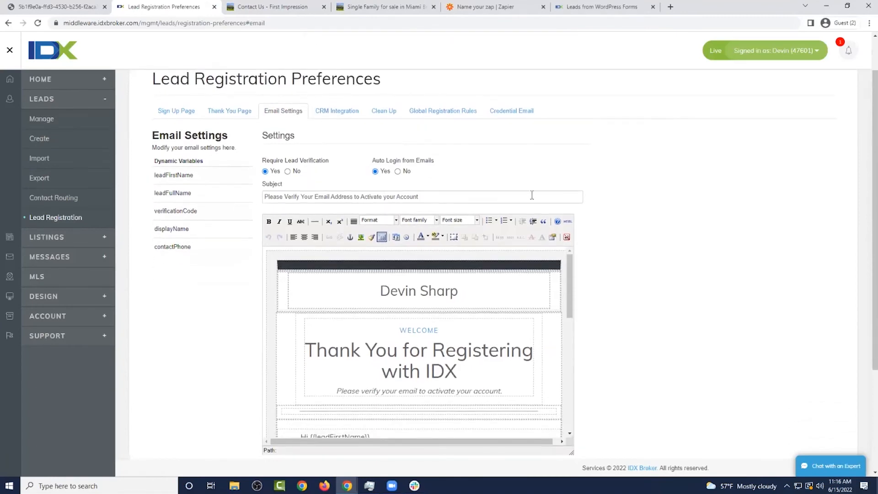
{"action": "scroll", "coordinate": [528, 227], "scroll_direction": "down", "scroll_amount": 5}
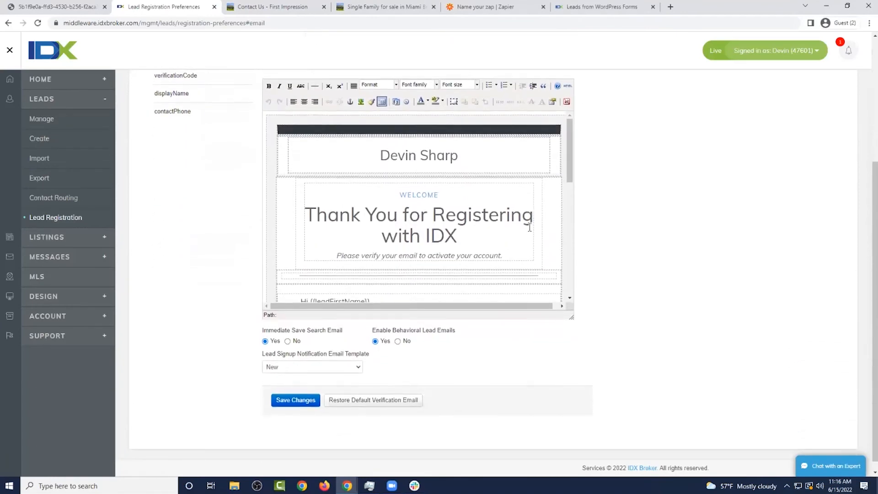
{"action": "scroll", "coordinate": [529, 227], "scroll_direction": "down", "scroll_amount": 3}
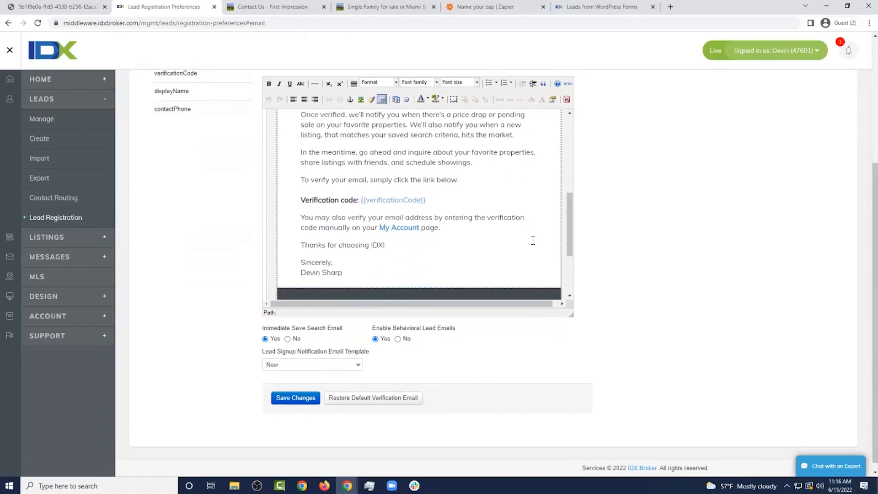
{"action": "scroll", "coordinate": [533, 240], "scroll_direction": "up", "scroll_amount": 6}
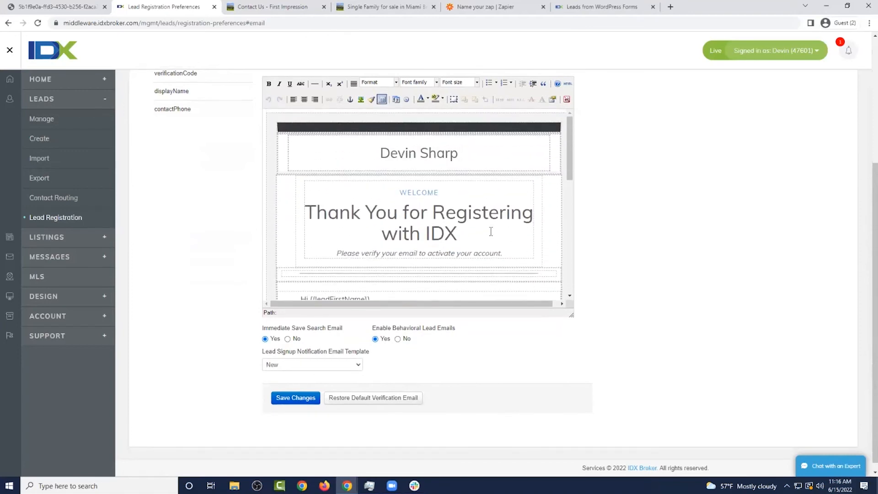
{"action": "scroll", "coordinate": [513, 230], "scroll_direction": "down", "scroll_amount": 2}
{"action": "scroll", "coordinate": [604, 231], "scroll_direction": "up", "scroll_amount": 1}
{"action": "scroll", "coordinate": [564, 259], "scroll_direction": "down", "scroll_amount": 1}
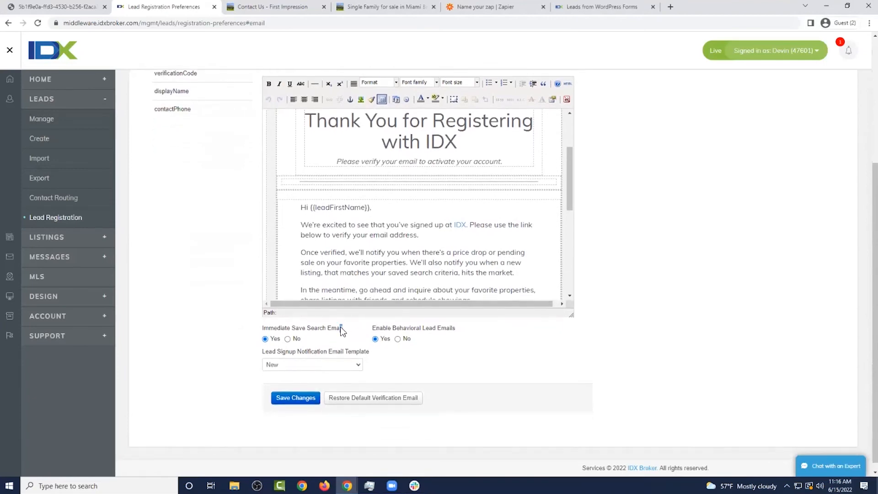
Point out the Immediate Save Search Email and Behavioral Lead Emails settings, then view CRM Integration
{"action": "left_click_drag", "start_coordinate": [341, 330], "coordinate": [264, 329]}
{"action": "left_click_drag", "start_coordinate": [452, 328], "coordinate": [366, 329]}
{"action": "left_click", "coordinate": [374, 328]}
{"action": "scroll", "coordinate": [356, 369], "scroll_direction": "up", "scroll_amount": 4}
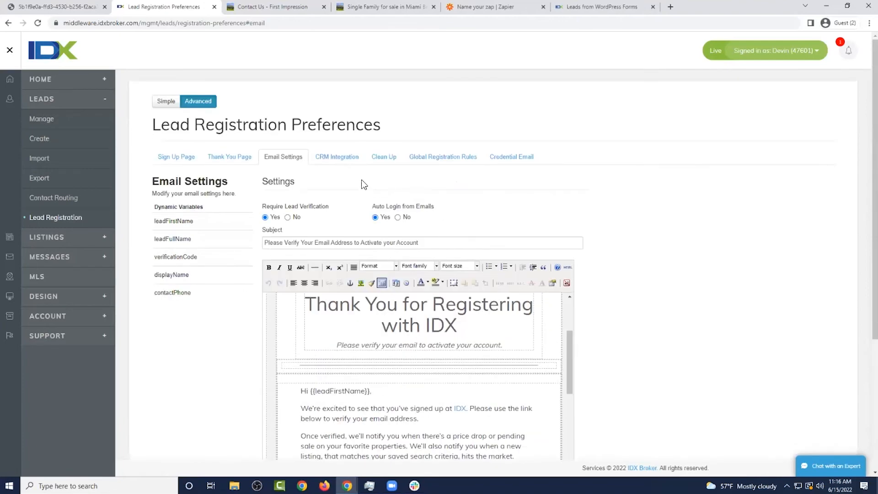
{"action": "left_click", "coordinate": [338, 157]}
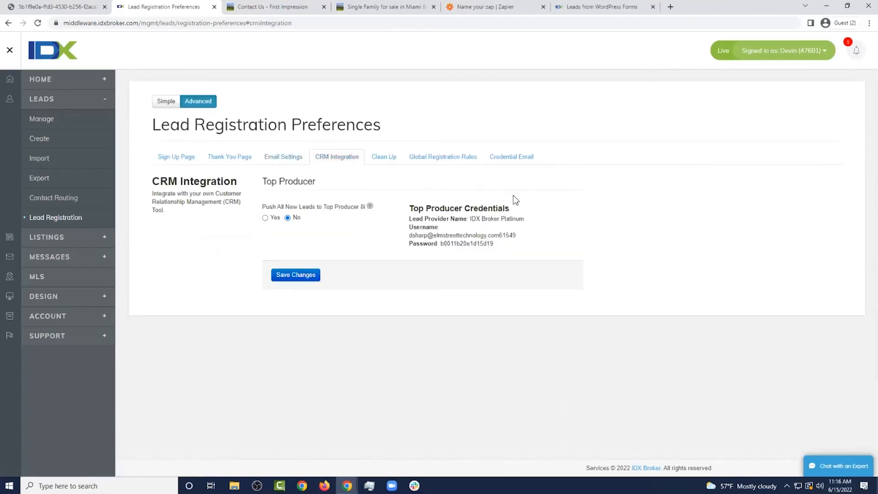
Show the Clean Up settings, where 120-day disabling and 240-day deletion are both set to No
{"action": "left_click", "coordinate": [393, 165]}
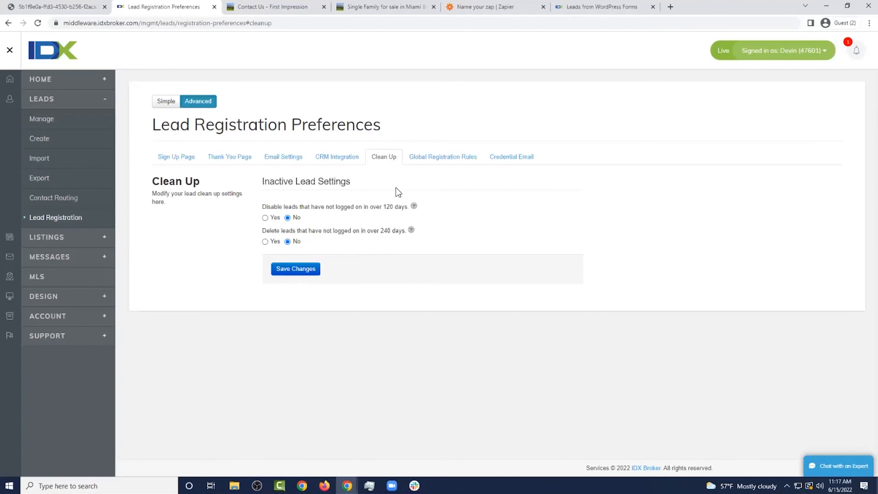
Open the Global Registration Rules and compare them with the listing page's Sign Up modal
{"action": "left_click", "coordinate": [443, 157]}
{"action": "scroll", "coordinate": [480, 192], "scroll_direction": "down", "scroll_amount": 2}
{"action": "scroll", "coordinate": [478, 189], "scroll_direction": "up", "scroll_amount": 2}
{"action": "scroll", "coordinate": [466, 176], "scroll_direction": "down", "scroll_amount": 2}
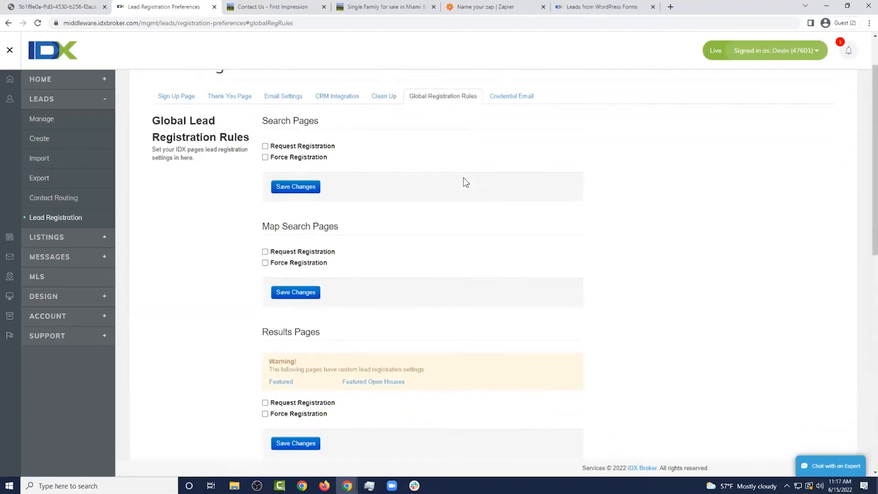
{"action": "scroll", "coordinate": [465, 182], "scroll_direction": "up", "scroll_amount": 1}
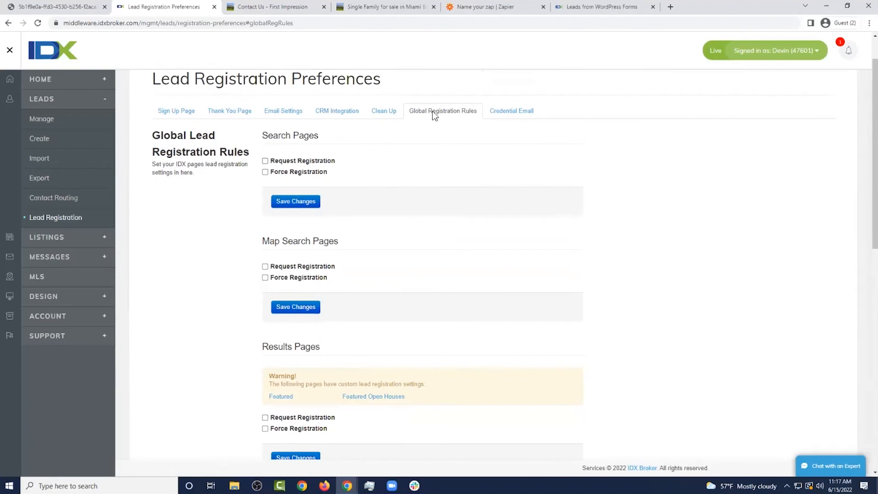
{"action": "left_click", "coordinate": [376, 8]}
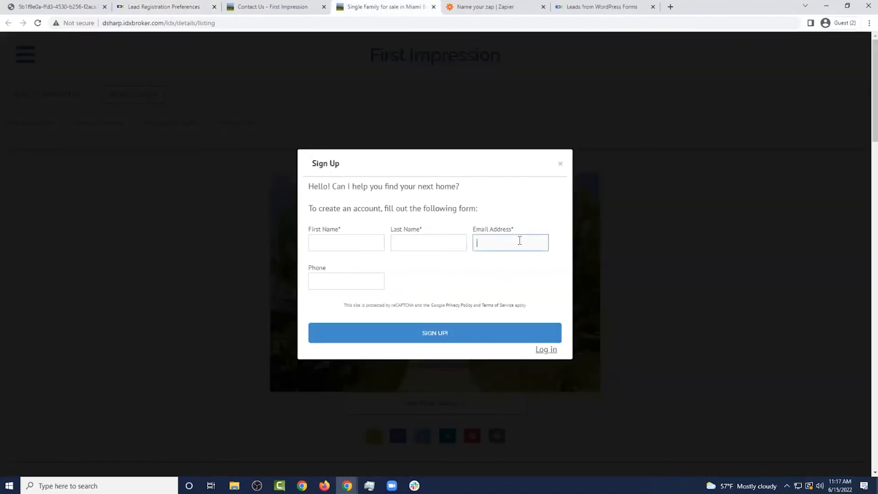
{"action": "left_click", "coordinate": [190, 6]}
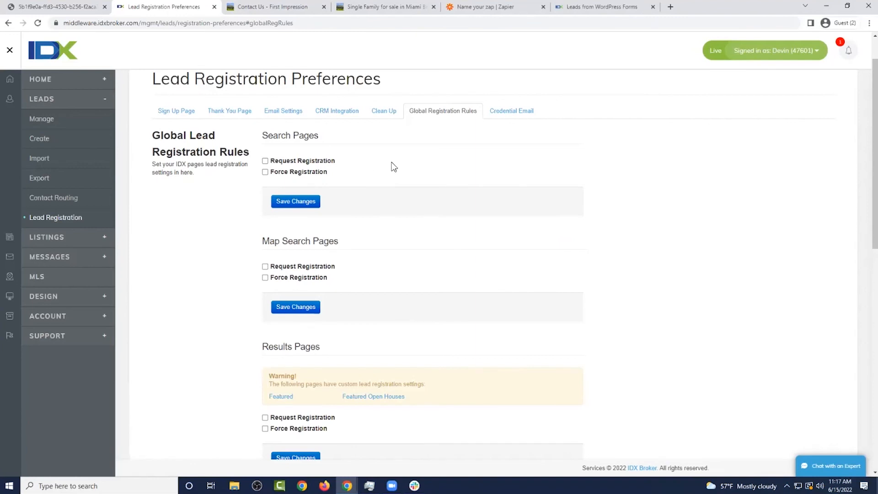
Review the Search, Results and Details Pages registration rules
{"action": "scroll", "coordinate": [403, 180], "scroll_direction": "down", "scroll_amount": 1}
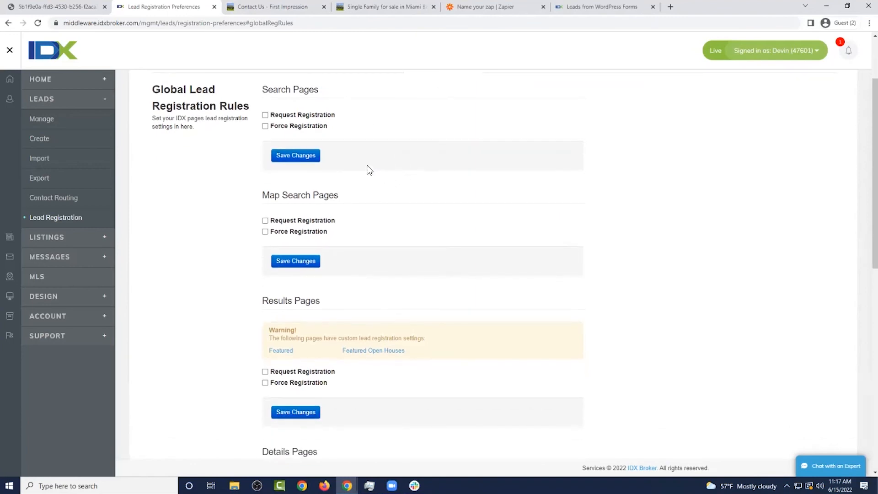
{"action": "left_click_drag", "start_coordinate": [322, 89], "coordinate": [264, 90]}
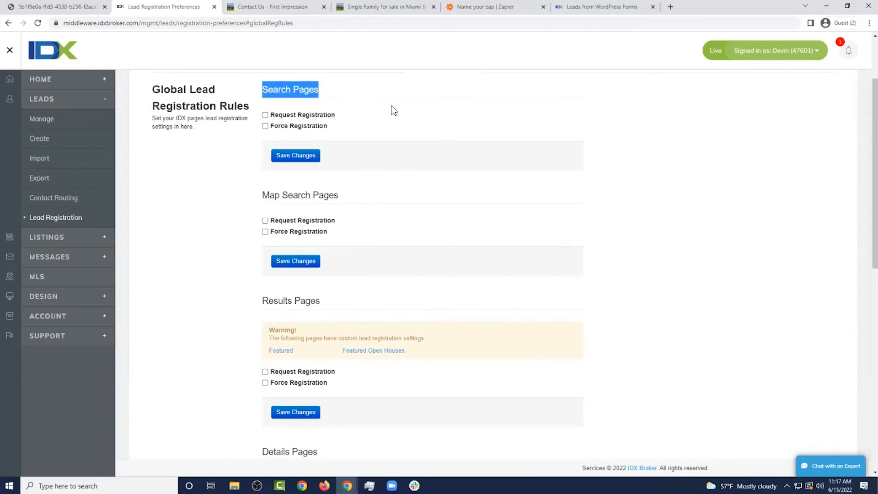
{"action": "left_click_drag", "start_coordinate": [320, 302], "coordinate": [266, 306]}
{"action": "left_click", "coordinate": [360, 294]}
{"action": "scroll", "coordinate": [381, 275], "scroll_direction": "down", "scroll_amount": 3}
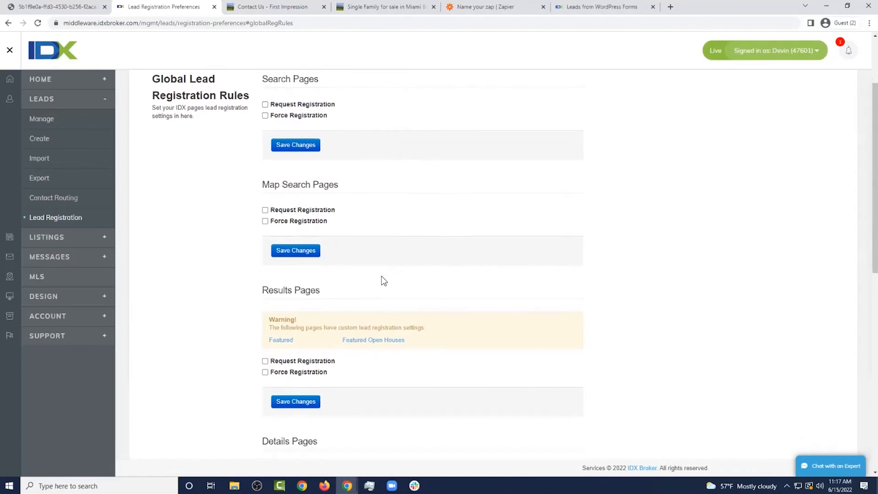
{"action": "left_click_drag", "start_coordinate": [337, 269], "coordinate": [262, 268]}
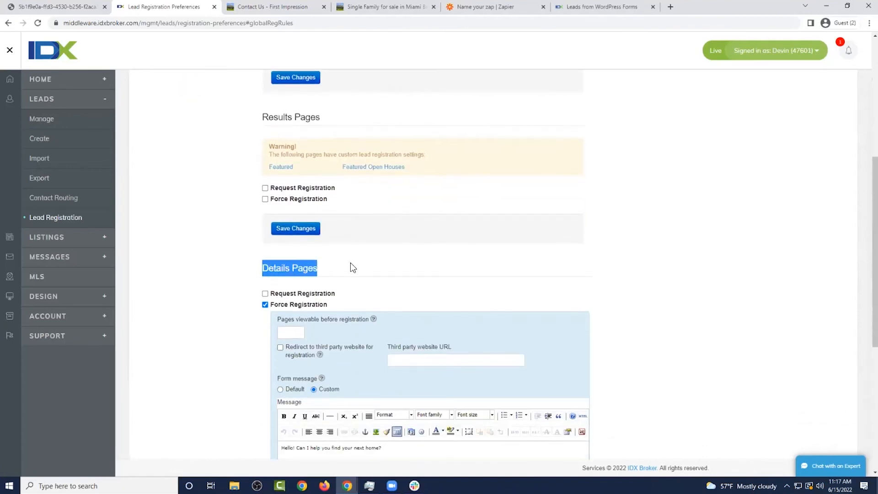
{"action": "scroll", "coordinate": [352, 267], "scroll_direction": "down", "scroll_amount": 2}
{"action": "left_click", "coordinate": [404, 176]}
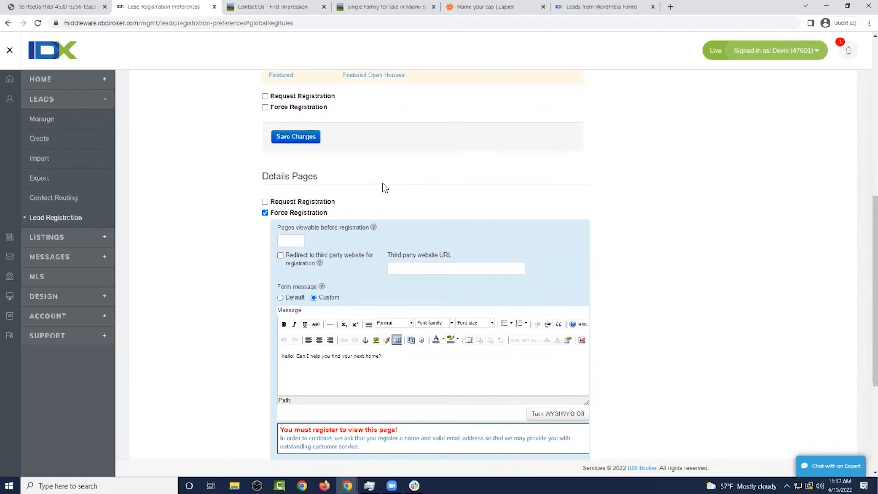
{"action": "scroll", "coordinate": [343, 189], "scroll_direction": "up", "scroll_amount": 1}
{"action": "scroll", "coordinate": [343, 189], "scroll_direction": "up", "scroll_amount": 6}
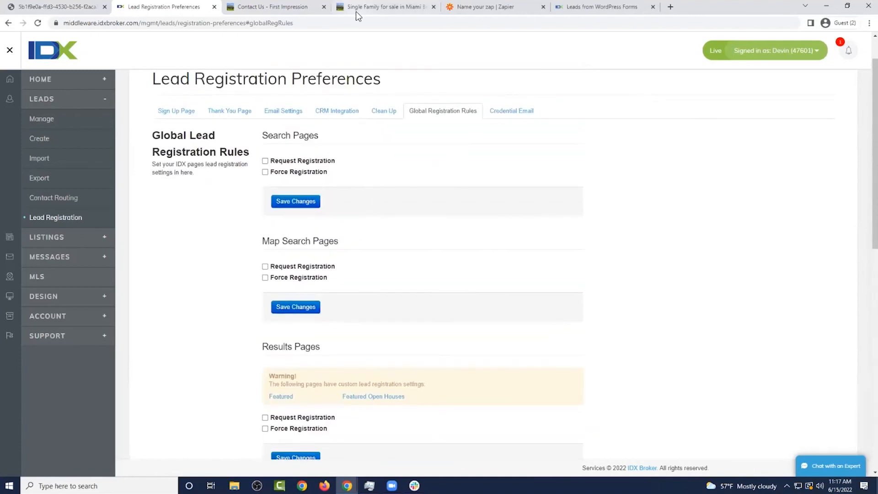
Dismiss the listing's sign-up form and run a $200,000–$800,000 property search
{"action": "left_click", "coordinate": [356, 12]}
{"action": "left_click", "coordinate": [562, 162]}
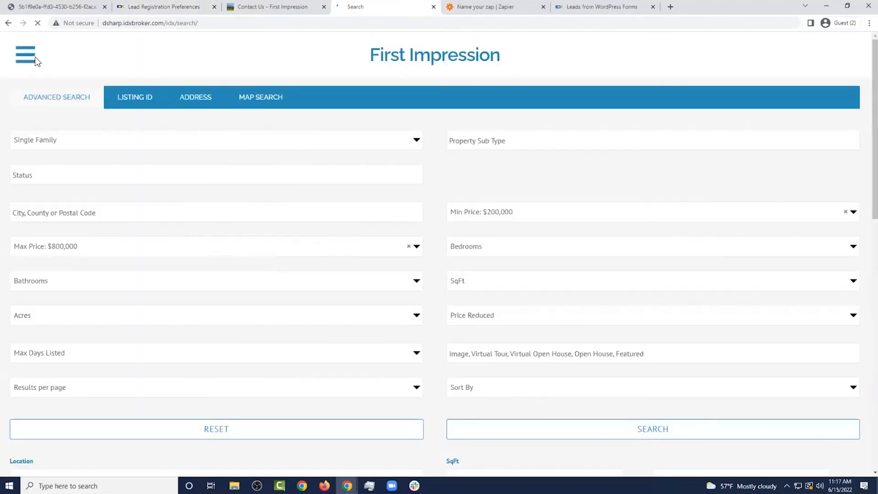
{"action": "scroll", "coordinate": [452, 174], "scroll_direction": "down", "scroll_amount": 2}
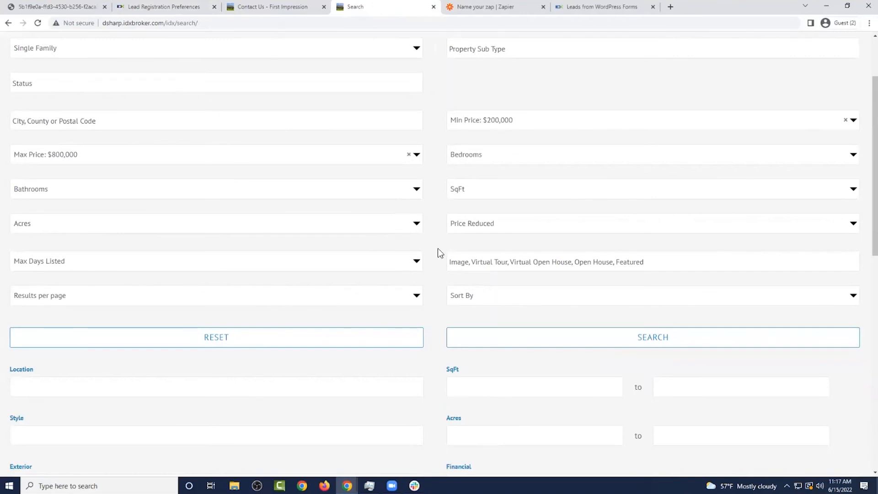
{"action": "left_click", "coordinate": [545, 343]}
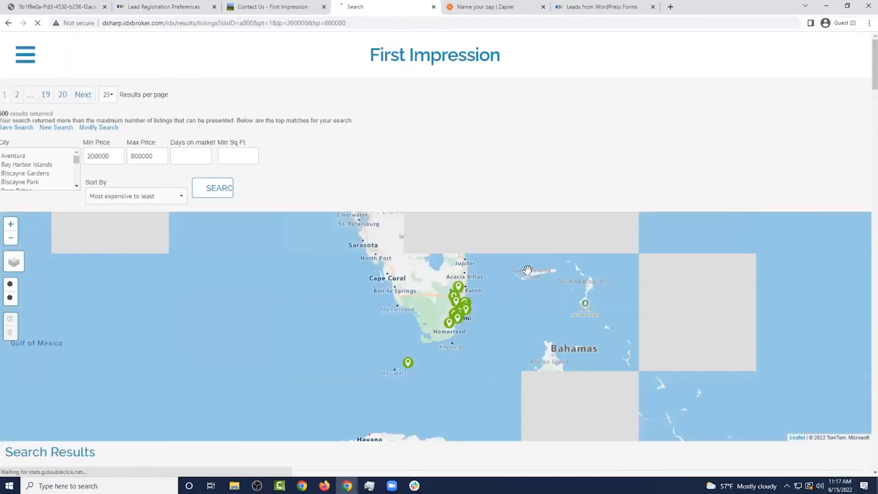
Open the first result, which forces registration, then view the Contact Us thank-you page
{"action": "scroll", "coordinate": [457, 205], "scroll_direction": "down", "scroll_amount": 20}
{"action": "scroll", "coordinate": [437, 246], "scroll_direction": "up", "scroll_amount": 8}
{"action": "scroll", "coordinate": [432, 249], "scroll_direction": "up", "scroll_amount": 5}
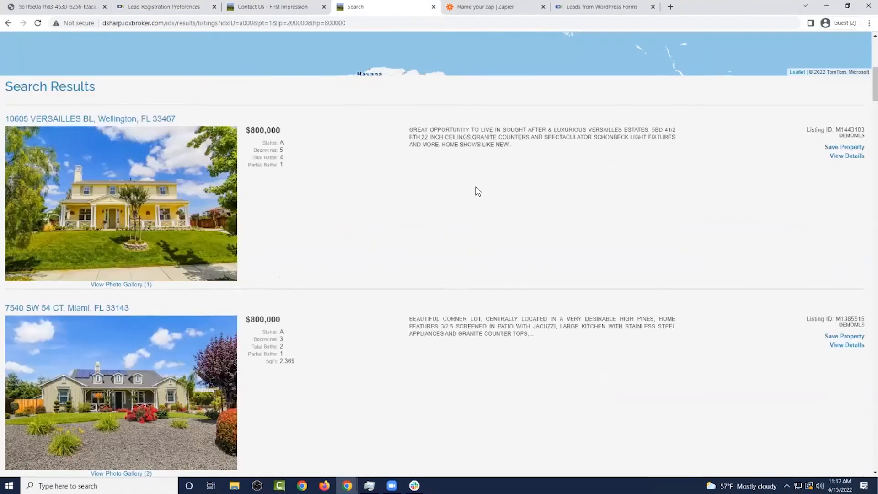
{"action": "scroll", "coordinate": [457, 183], "scroll_direction": "up", "scroll_amount": 5}
{"action": "scroll", "coordinate": [412, 167], "scroll_direction": "down", "scroll_amount": 13}
{"action": "scroll", "coordinate": [366, 187], "scroll_direction": "up", "scroll_amount": 11}
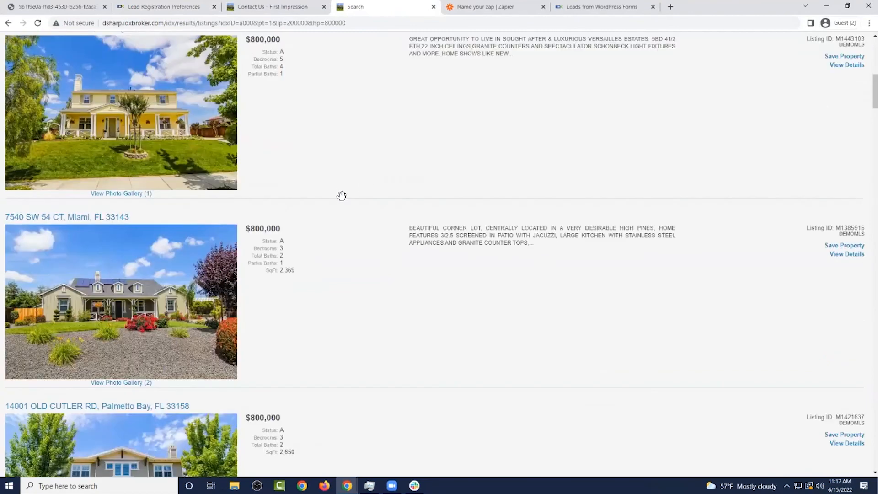
{"action": "left_click", "coordinate": [167, 255]}
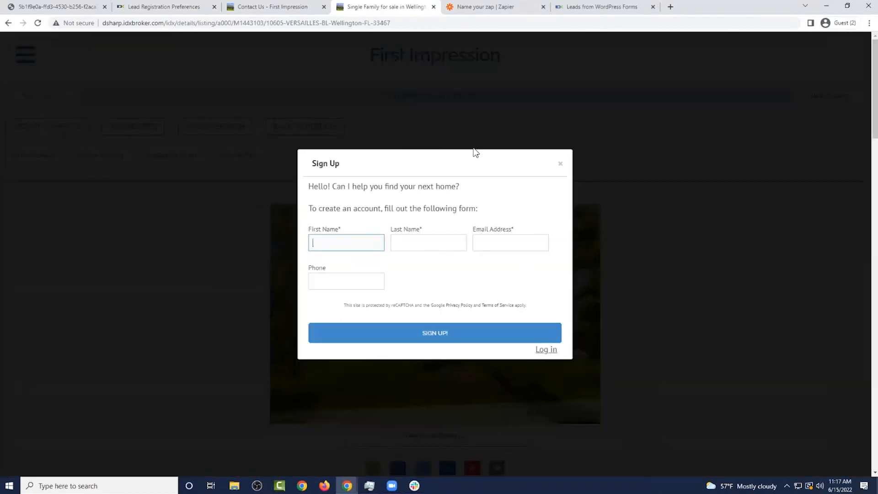
{"action": "left_click", "coordinate": [256, 7]}
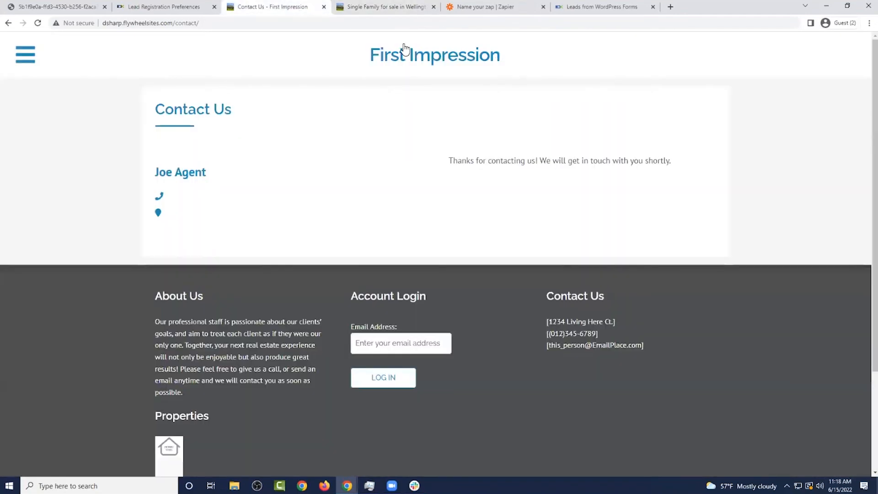
Return to the lead registration settings and review the Details Pages rules
{"action": "left_click", "coordinate": [164, 6]}
{"action": "scroll", "coordinate": [404, 179], "scroll_direction": "down", "scroll_amount": 4}
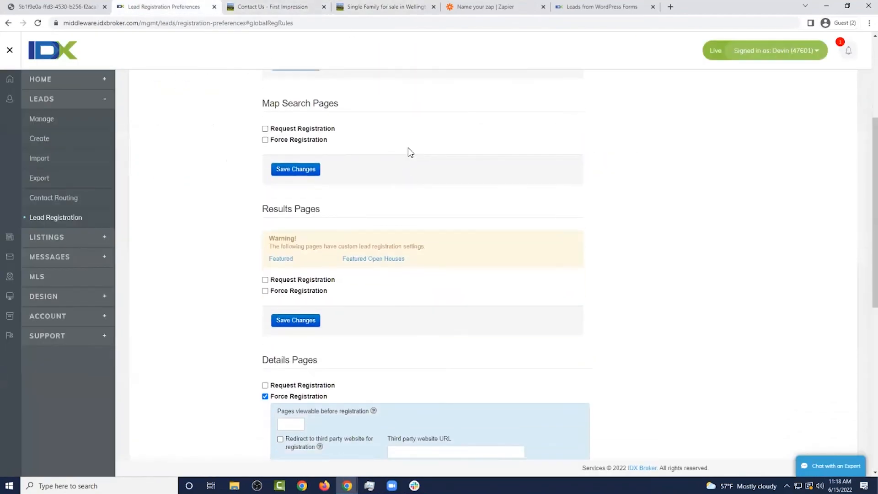
{"action": "scroll", "coordinate": [404, 159], "scroll_direction": "down", "scroll_amount": 3}
{"action": "left_click_drag", "start_coordinate": [326, 263], "coordinate": [272, 262]}
{"action": "left_click", "coordinate": [384, 258]}
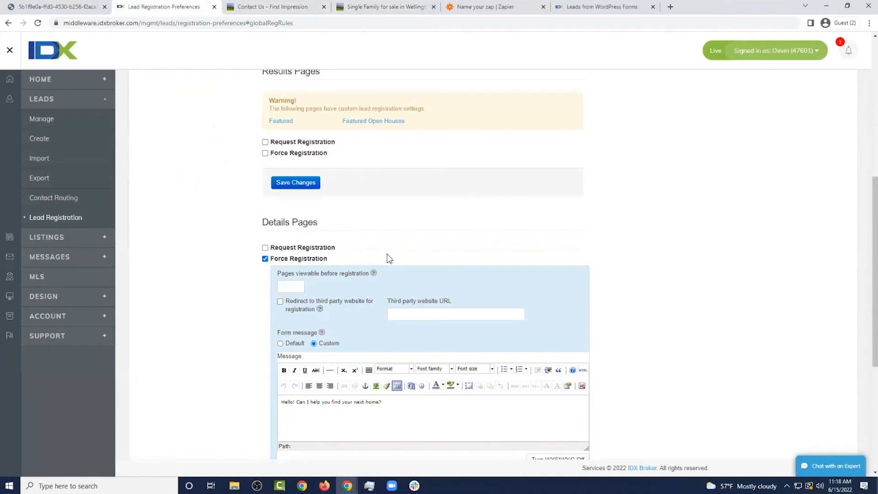
After checking the Wellington listing's Sign Up prompt, enable Request Registration for Details Pages
{"action": "left_click", "coordinate": [403, 7]}
{"action": "left_click", "coordinate": [559, 165]}
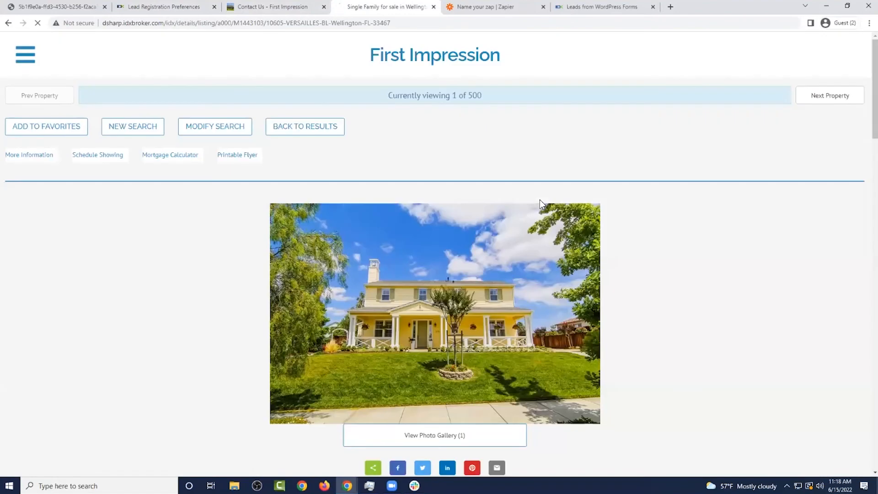
{"action": "scroll", "coordinate": [402, 198], "scroll_direction": "down", "scroll_amount": 7}
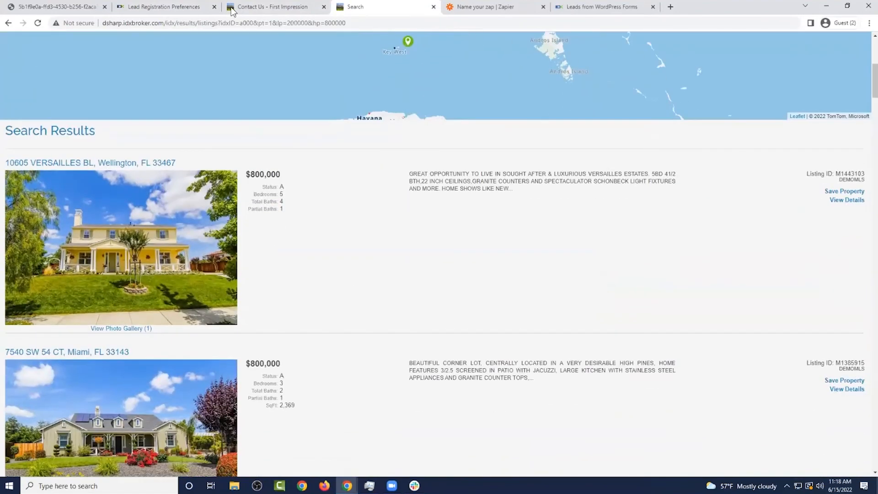
{"action": "left_click", "coordinate": [176, 6]}
{"action": "left_click", "coordinate": [265, 247]}
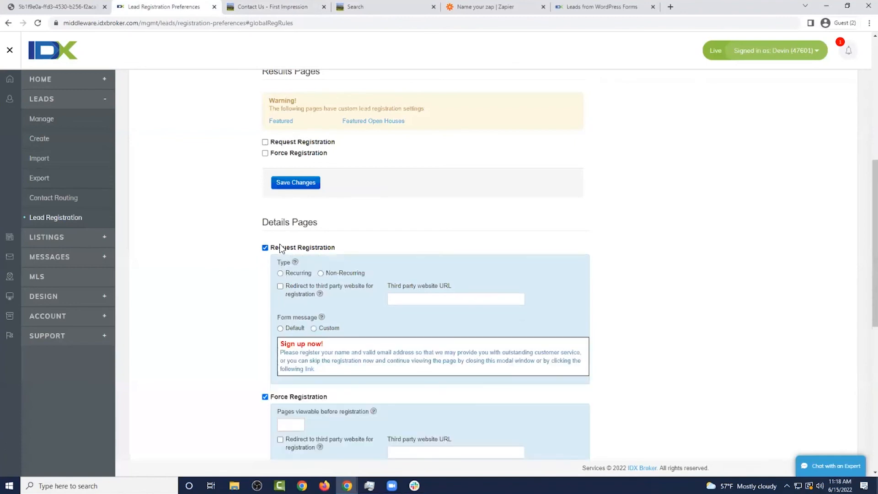
Turn off Force Registration for Details Pages, then save and confirm the rules
{"action": "scroll", "coordinate": [270, 256], "scroll_direction": "down", "scroll_amount": 2}
{"action": "left_click", "coordinate": [269, 303]}
{"action": "scroll", "coordinate": [315, 265], "scroll_direction": "down", "scroll_amount": 1}
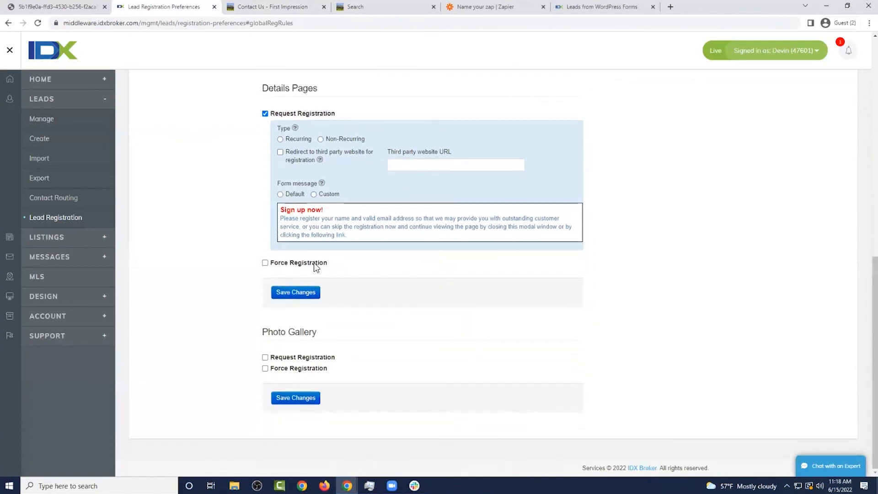
{"action": "left_click", "coordinate": [302, 293]}
{"action": "left_click", "coordinate": [546, 217]}
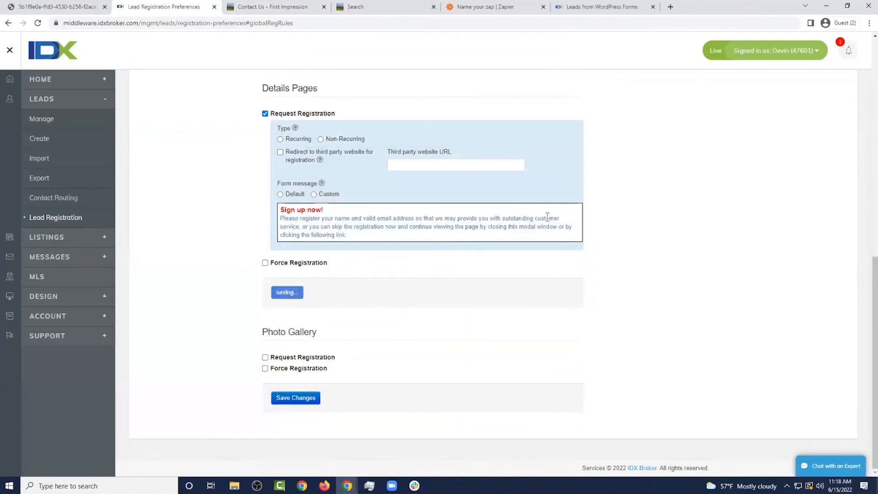
Reopen the Wellington property's details page from the search results
{"action": "left_click", "coordinate": [403, 7]}
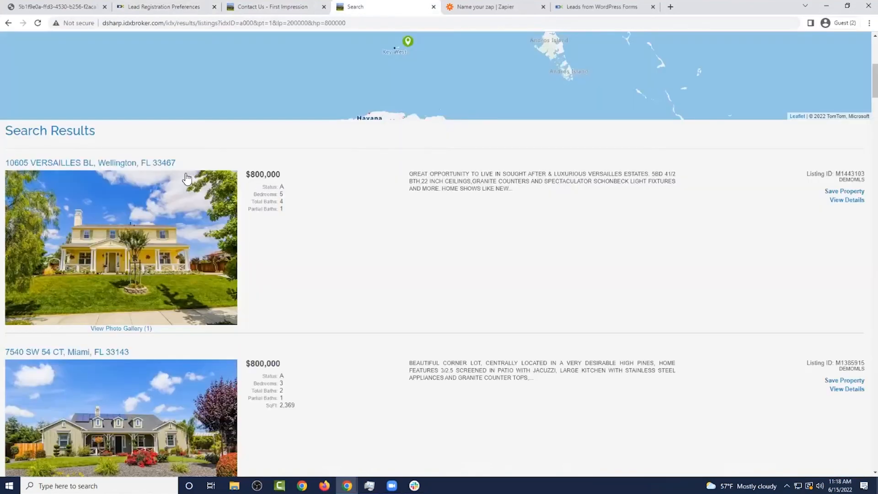
{"action": "left_click", "coordinate": [160, 165]}
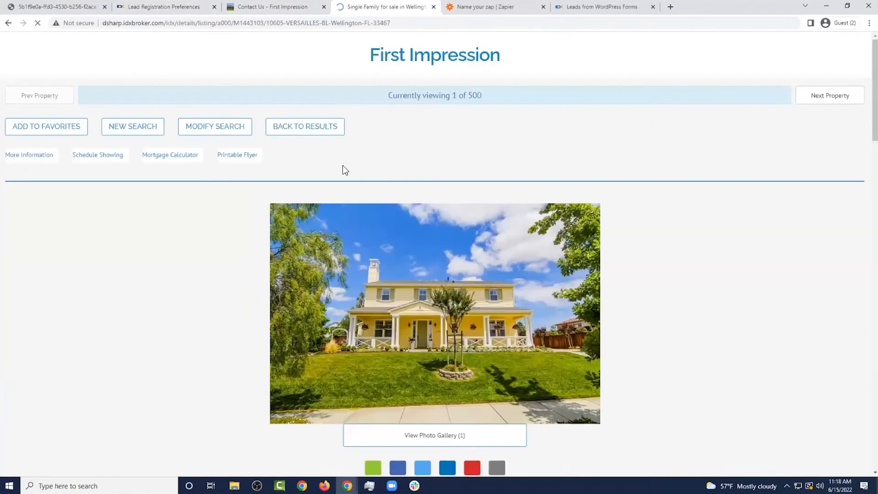
{"action": "scroll", "coordinate": [473, 281], "scroll_direction": "down", "scroll_amount": 3}
{"action": "scroll", "coordinate": [418, 176], "scroll_direction": "up", "scroll_amount": 3}
Make Details Pages registration recurring after 1 viewable page and save
{"action": "left_click", "coordinate": [183, 7]}
{"action": "left_click", "coordinate": [281, 139]}
{"action": "left_click", "coordinate": [407, 142]}
{"action": "type", "text": "1"}
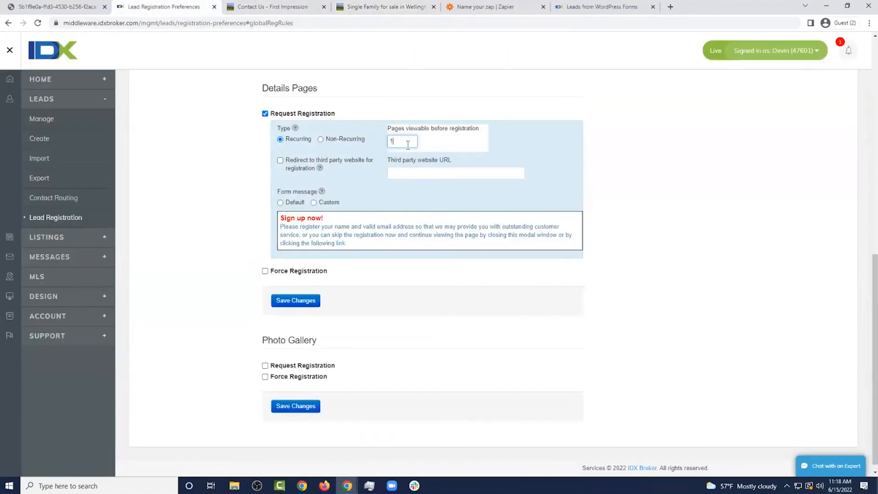
{"action": "left_click", "coordinate": [406, 142]}
{"action": "left_click", "coordinate": [303, 302]}
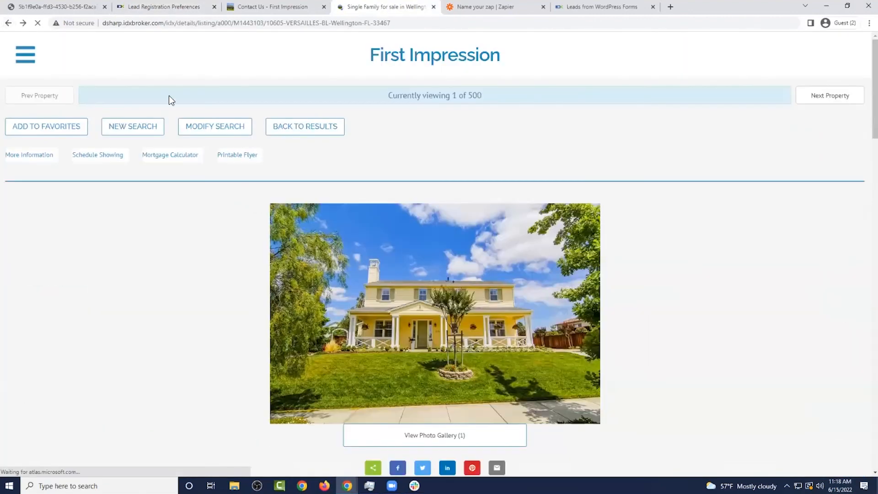
Run a new property search to load fresh results
{"action": "left_click", "coordinate": [121, 128]}
{"action": "left_click", "coordinate": [639, 346]}
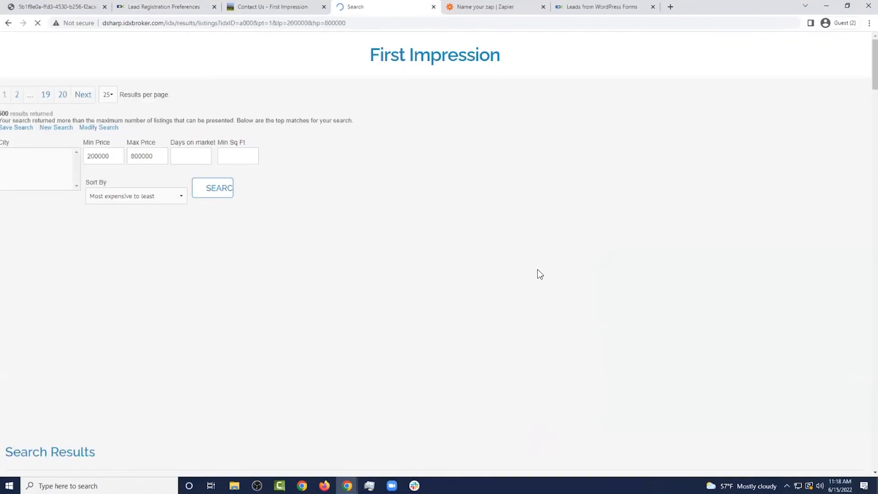
{"action": "scroll", "coordinate": [221, 180], "scroll_direction": "down", "scroll_amount": 6}
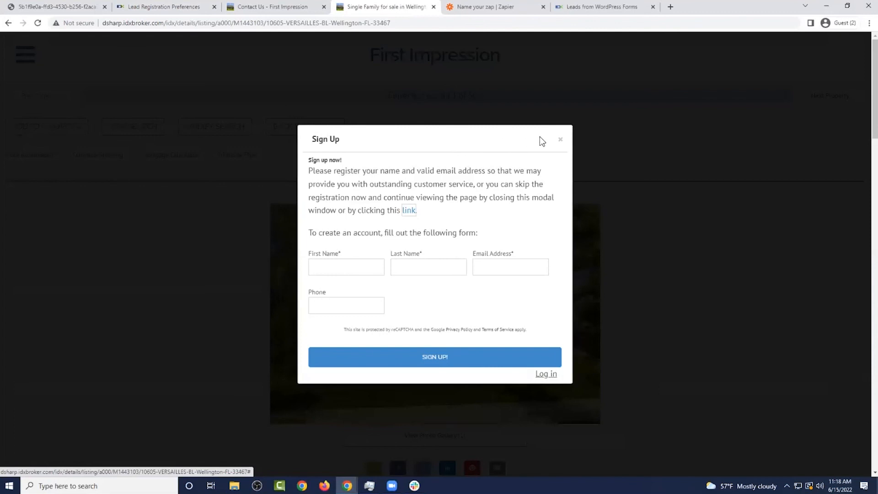
{"action": "left_click", "coordinate": [177, 8]}
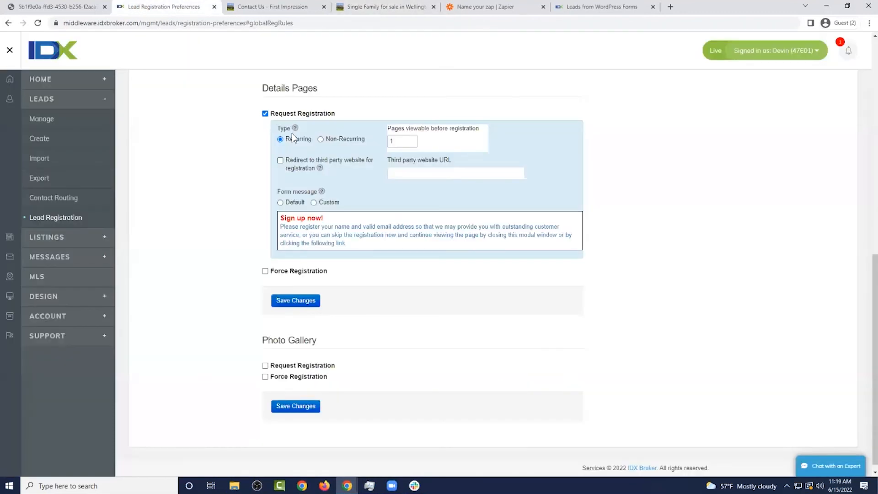
Dismiss the Wellington listing's Sign Up prompt to view its details, then return to the registration settings
{"action": "left_click", "coordinate": [369, 7]}
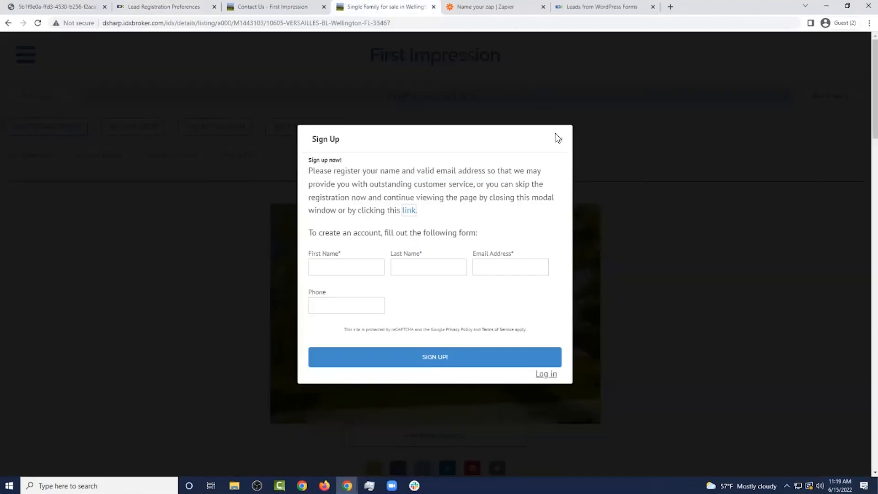
{"action": "left_click", "coordinate": [558, 139]}
{"action": "scroll", "coordinate": [578, 146], "scroll_direction": "down", "scroll_amount": 12}
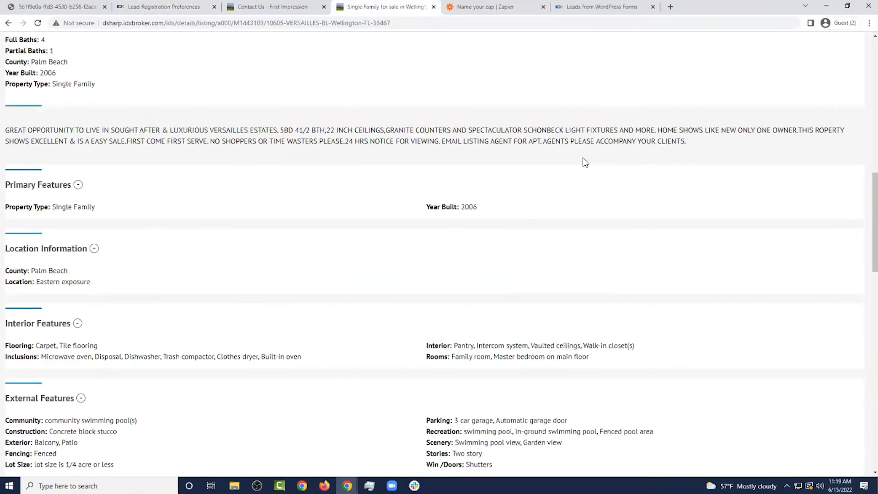
{"action": "key", "text": "ctrl+2"}
{"action": "scroll", "coordinate": [462, 229], "scroll_direction": "up", "scroll_amount": 12}
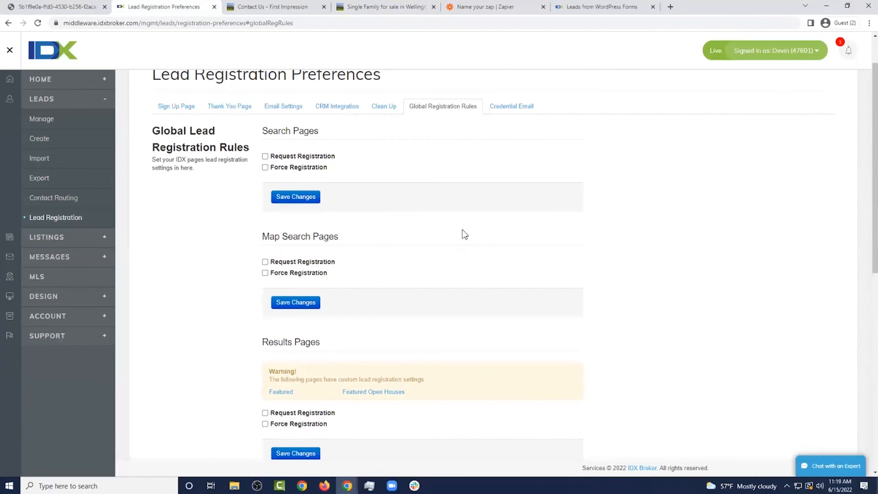
Review the updated Global Registration Rules
{"action": "scroll", "coordinate": [465, 232], "scroll_direction": "up", "scroll_amount": 1}
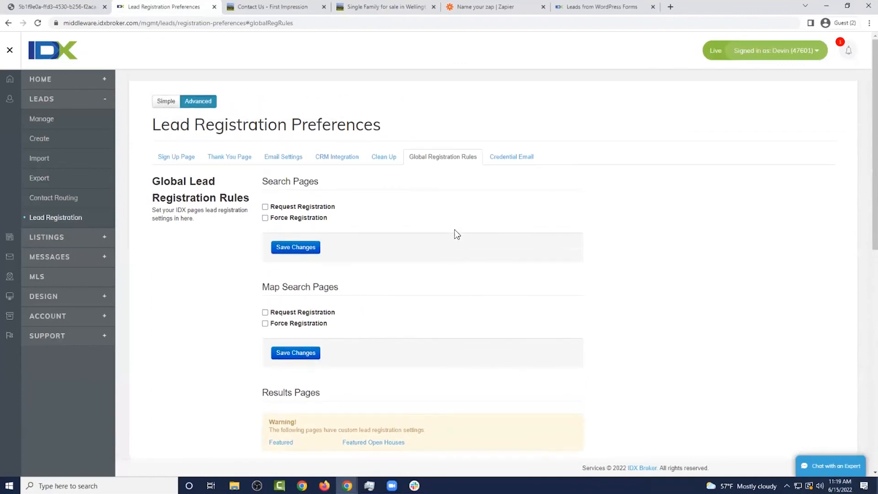
{"action": "scroll", "coordinate": [357, 192], "scroll_direction": "down", "scroll_amount": 5}
{"action": "scroll", "coordinate": [308, 225], "scroll_direction": "down", "scroll_amount": 2}
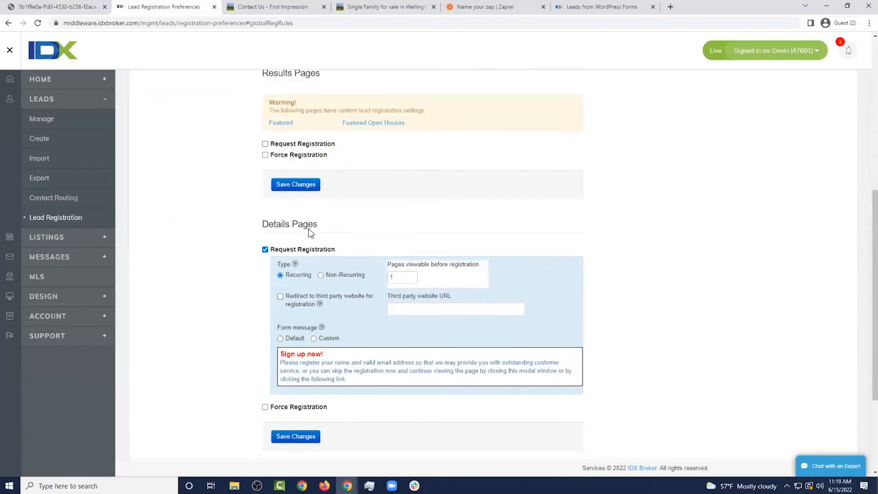
{"action": "scroll", "coordinate": [356, 209], "scroll_direction": "up", "scroll_amount": 7}
Review the Credential Email settings, ending on the Manage Leads list of four leads
{"action": "left_click", "coordinate": [511, 156]}
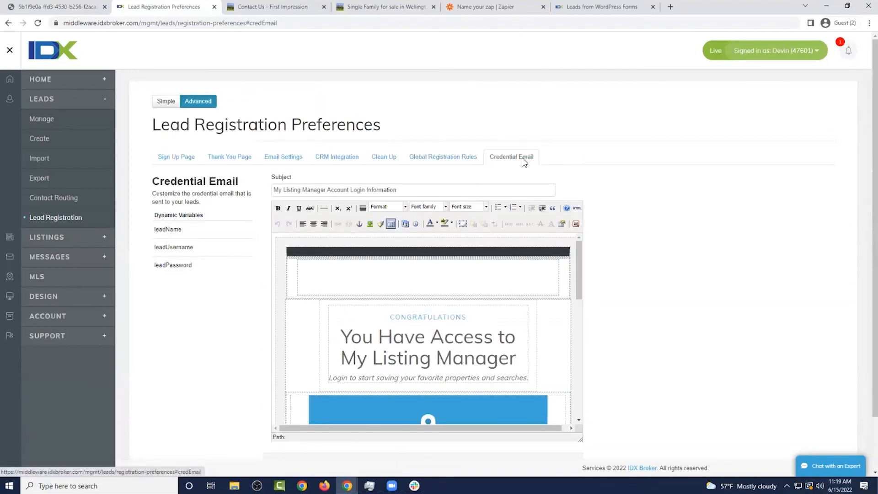
{"action": "scroll", "coordinate": [607, 205], "scroll_direction": "down", "scroll_amount": 1}
{"action": "scroll", "coordinate": [549, 248], "scroll_direction": "down", "scroll_amount": 6}
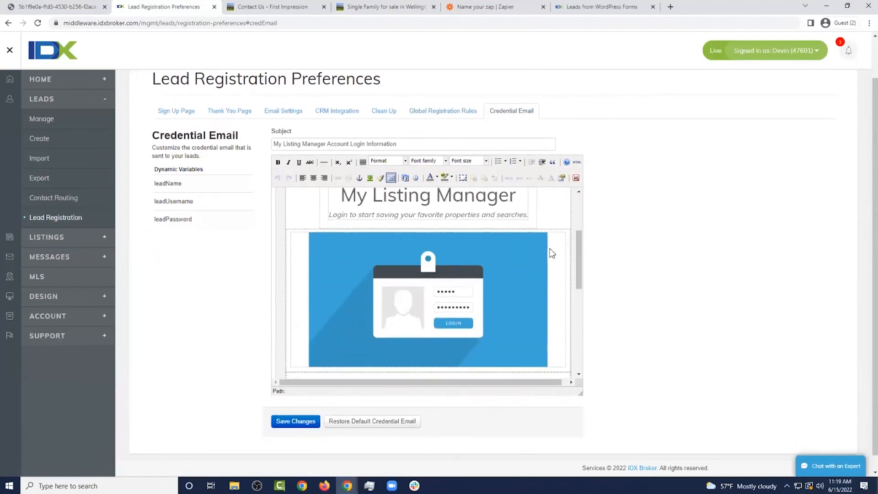
{"action": "scroll", "coordinate": [556, 258], "scroll_direction": "up", "scroll_amount": 1}
{"action": "scroll", "coordinate": [556, 257], "scroll_direction": "up", "scroll_amount": 5}
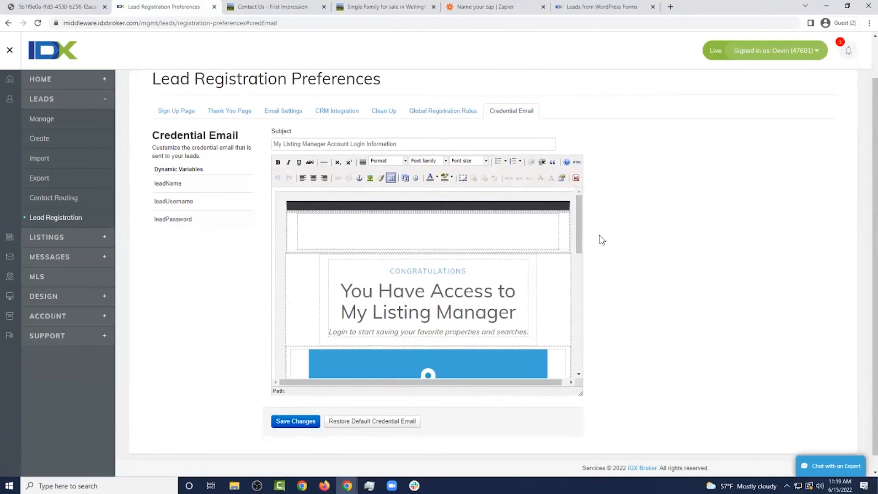
{"action": "scroll", "coordinate": [631, 223], "scroll_direction": "down", "scroll_amount": 1}
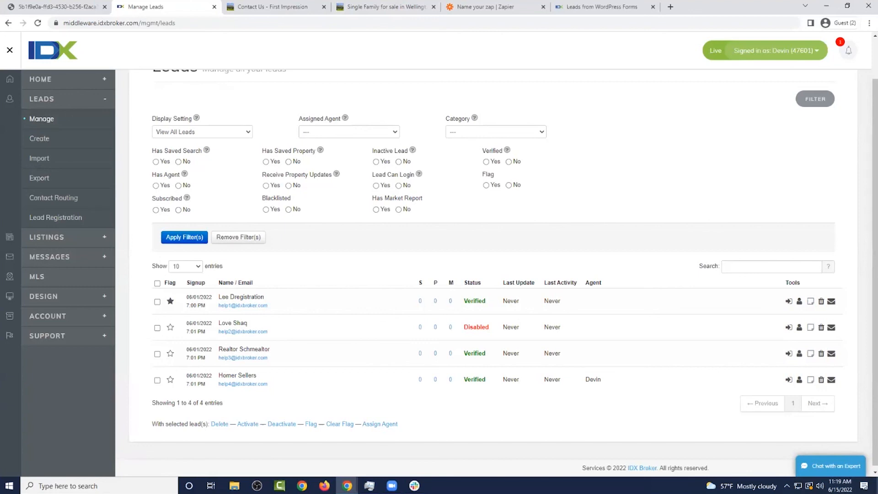
{"action": "scroll", "coordinate": [555, 245], "scroll_direction": "up", "scroll_amount": 1}
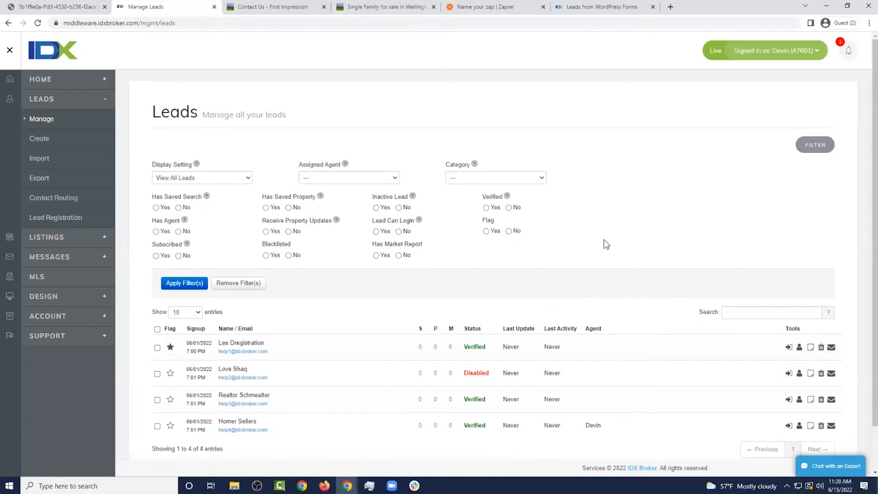
{"action": "scroll", "coordinate": [613, 239], "scroll_direction": "down", "scroll_amount": 1}
{"action": "scroll", "coordinate": [613, 241], "scroll_direction": "up", "scroll_amount": 1}
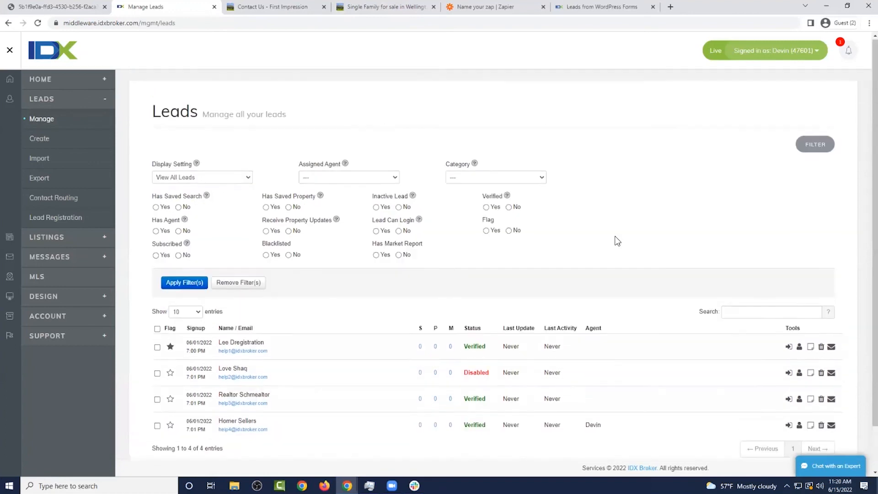